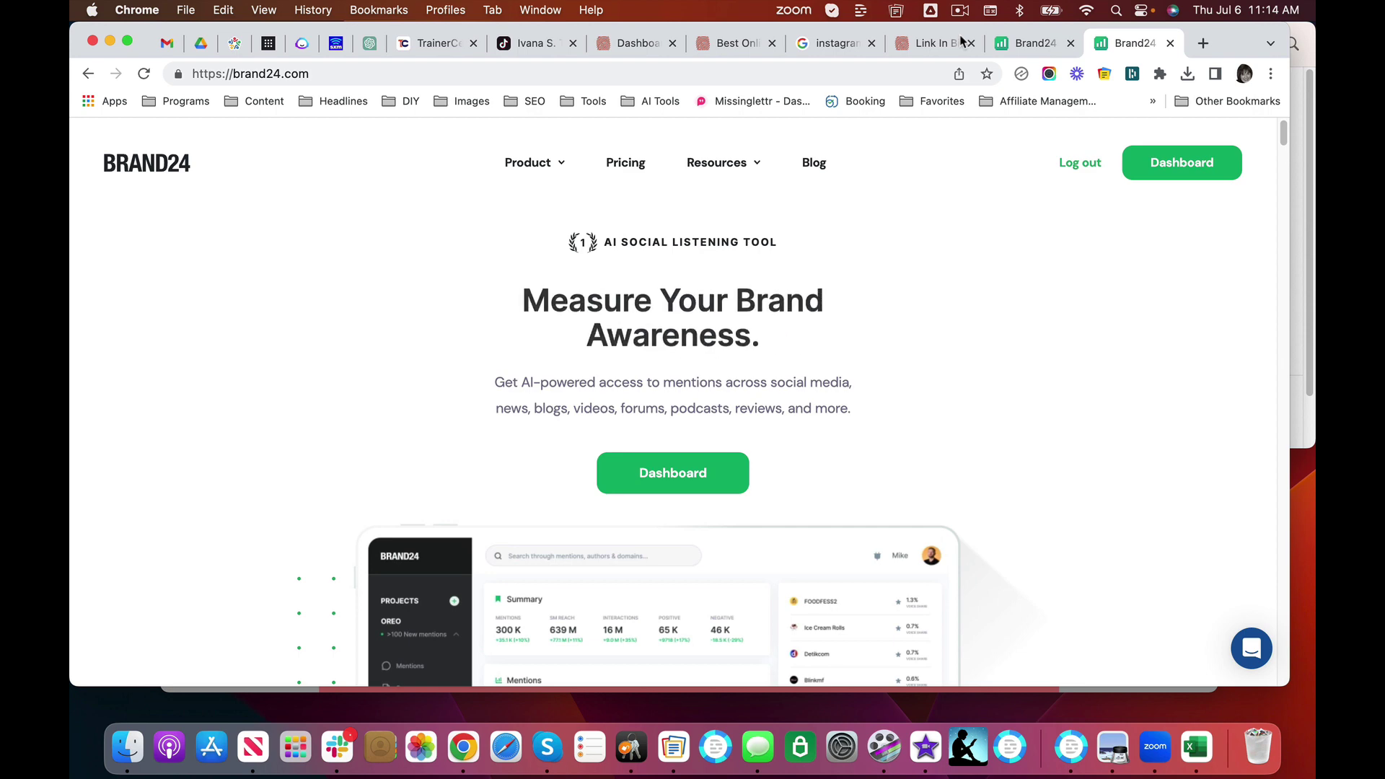
# Switch to the brand24.com homepage and browse its feature sections down to 'Never miss a critical mention'.
pyautogui.click(1042, 40)
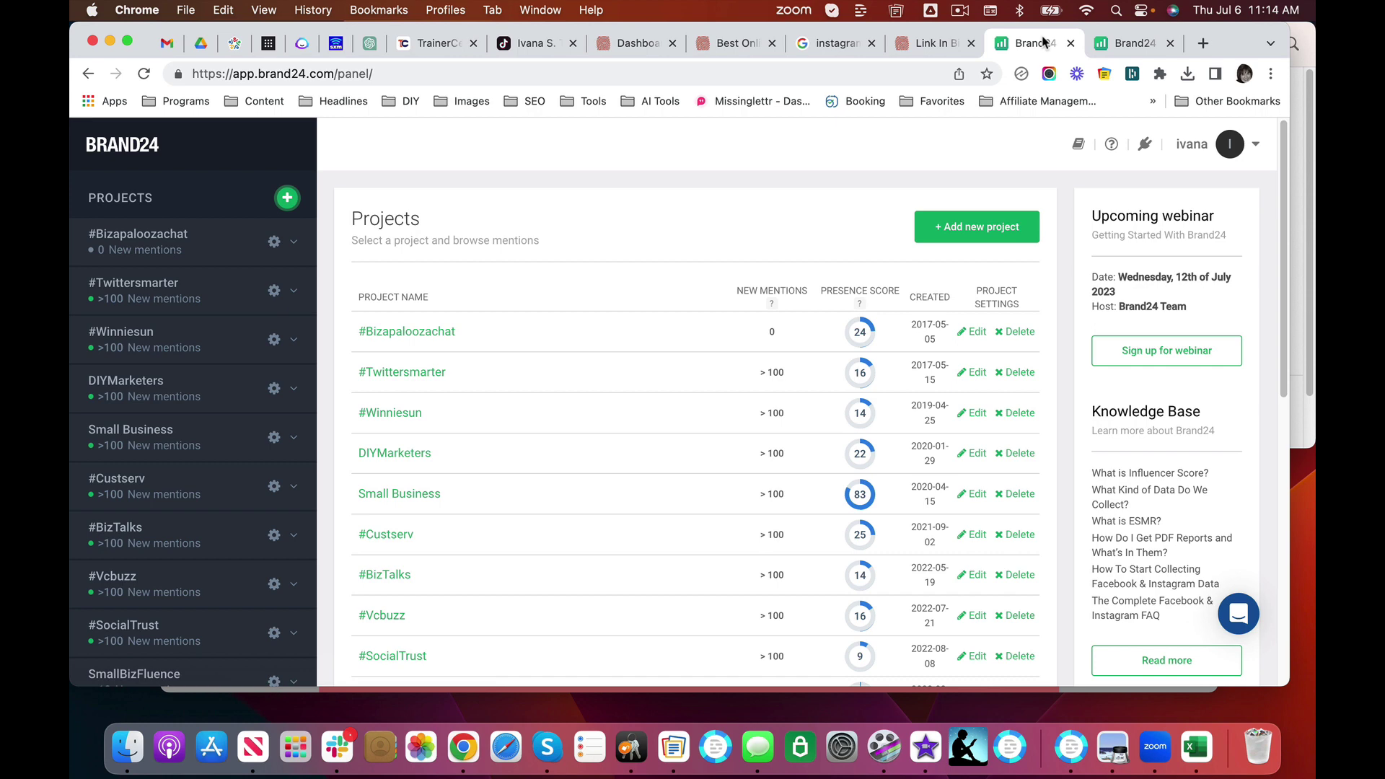
pyautogui.click(1129, 42)
pyautogui.scroll(-3, 1017, 412)
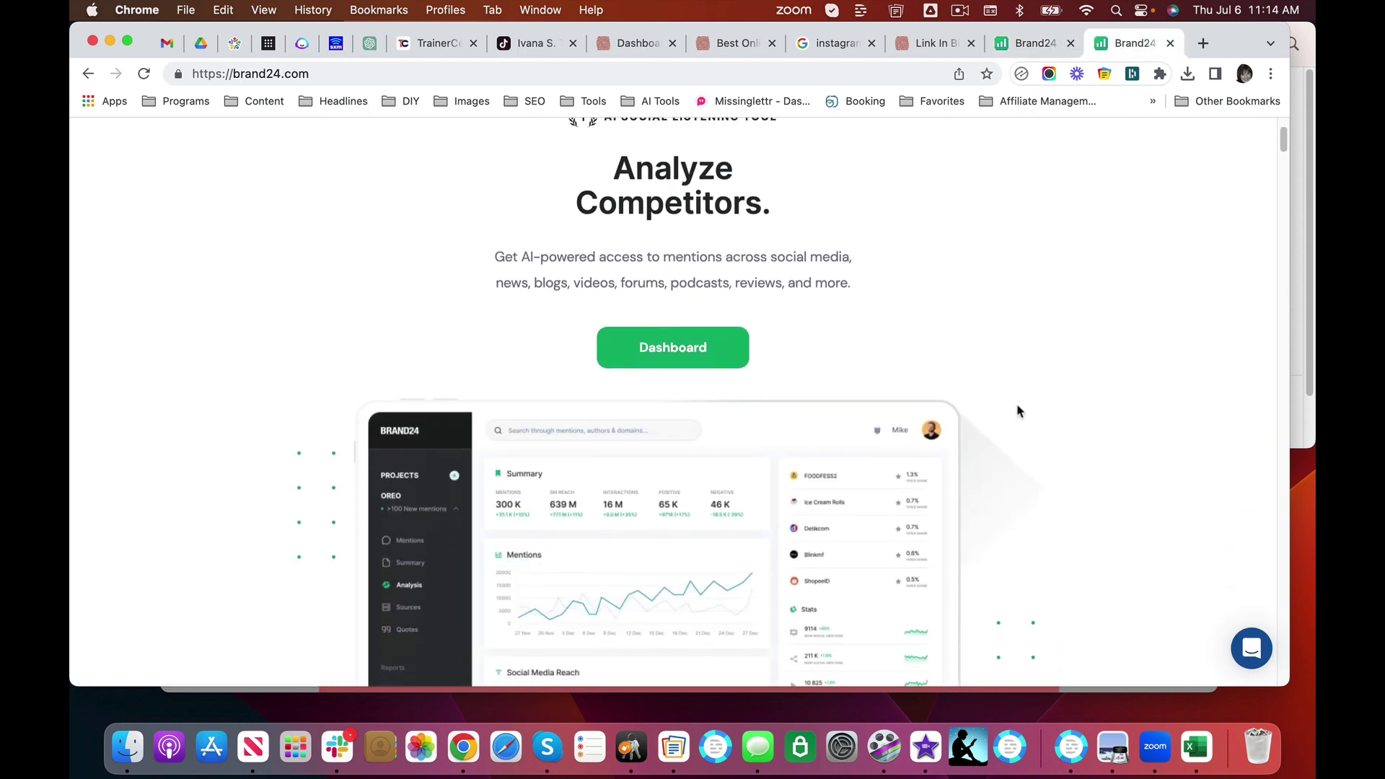
pyautogui.scroll(3, 1017, 411)
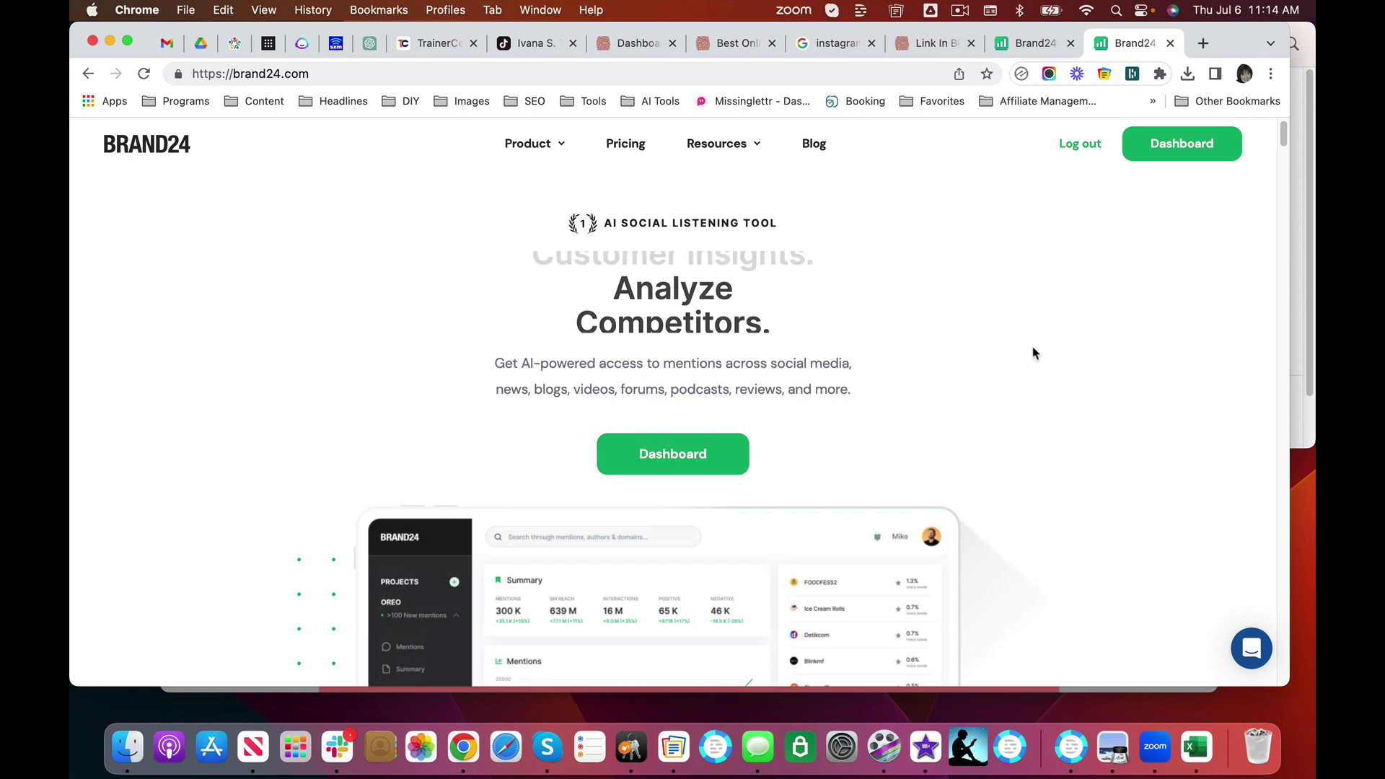
pyautogui.scroll(-3, 1033, 353)
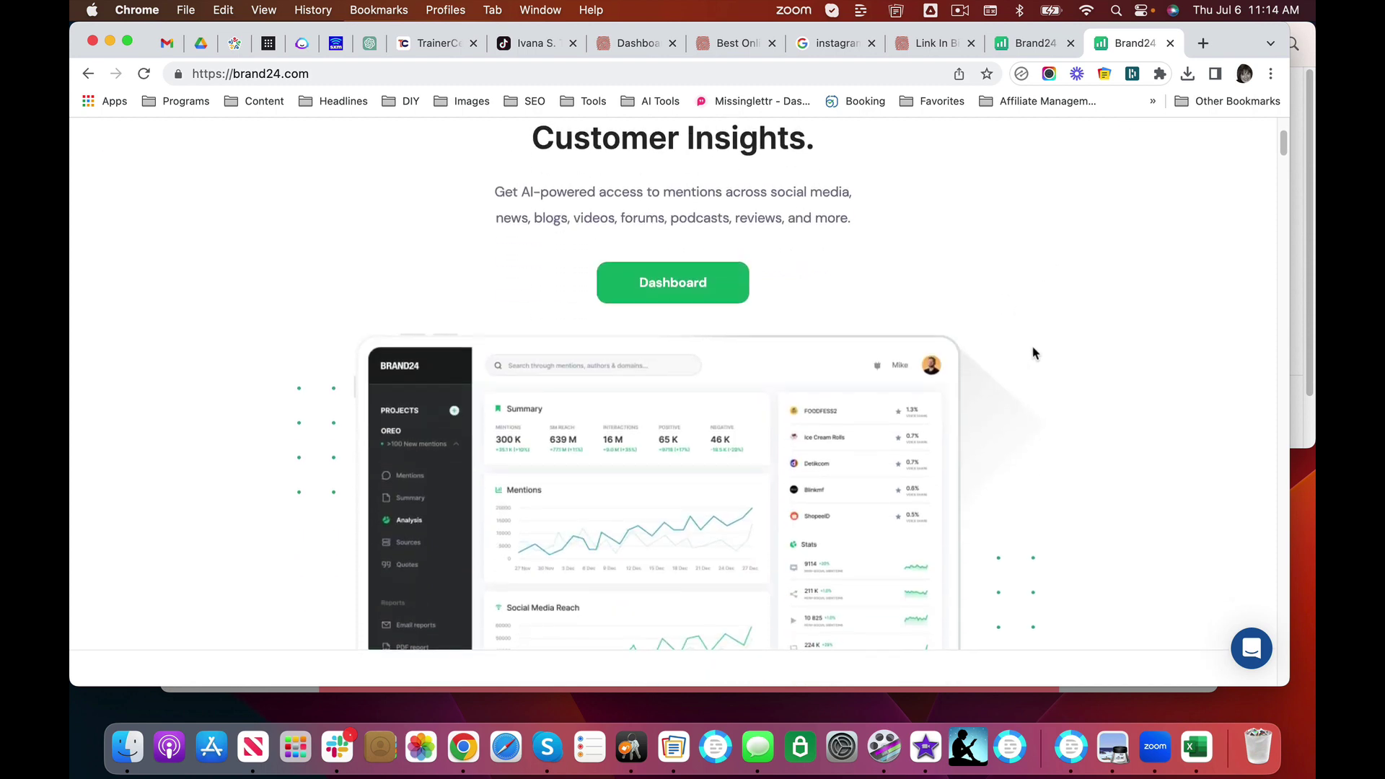
pyautogui.scroll(1, 1033, 352)
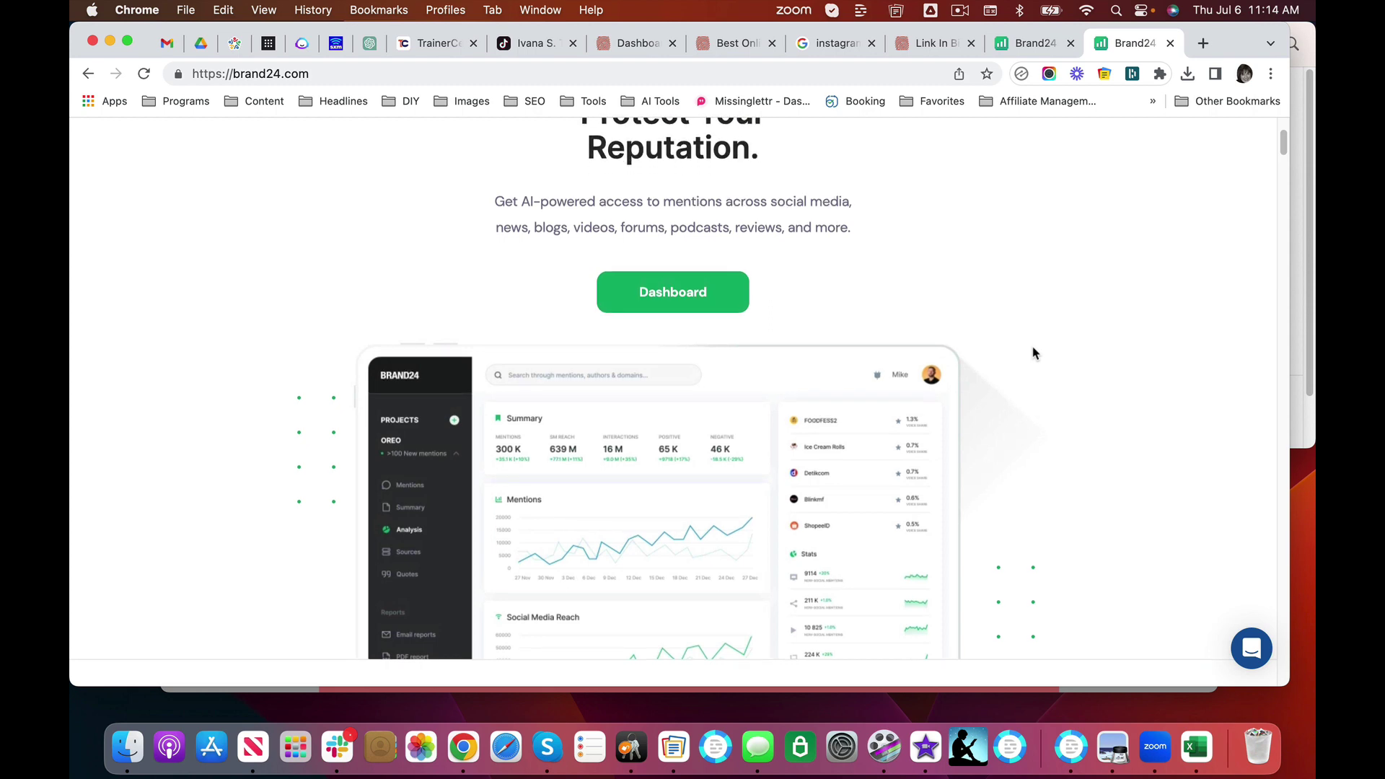
pyautogui.scroll(2, 1033, 353)
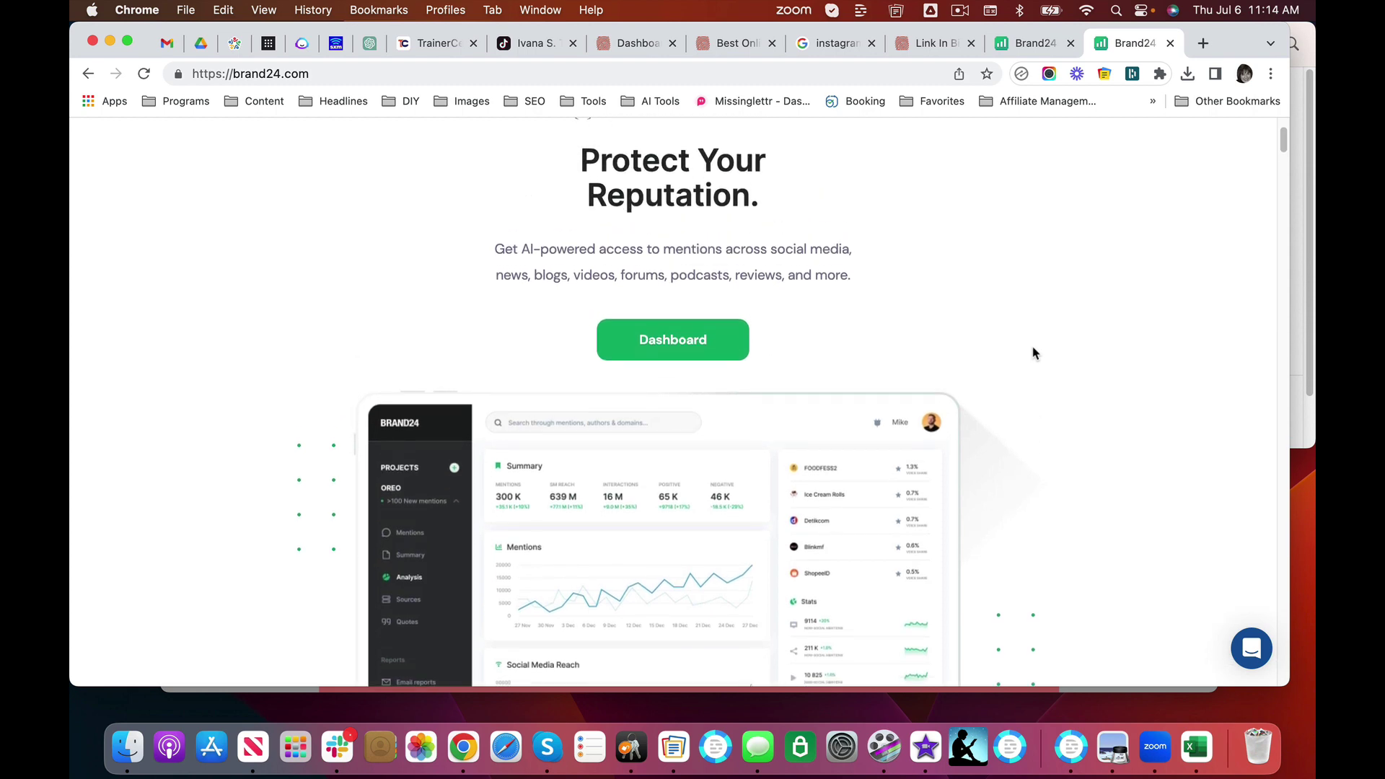
pyautogui.scroll(-10, 1033, 353)
pyautogui.scroll(-6, 1032, 352)
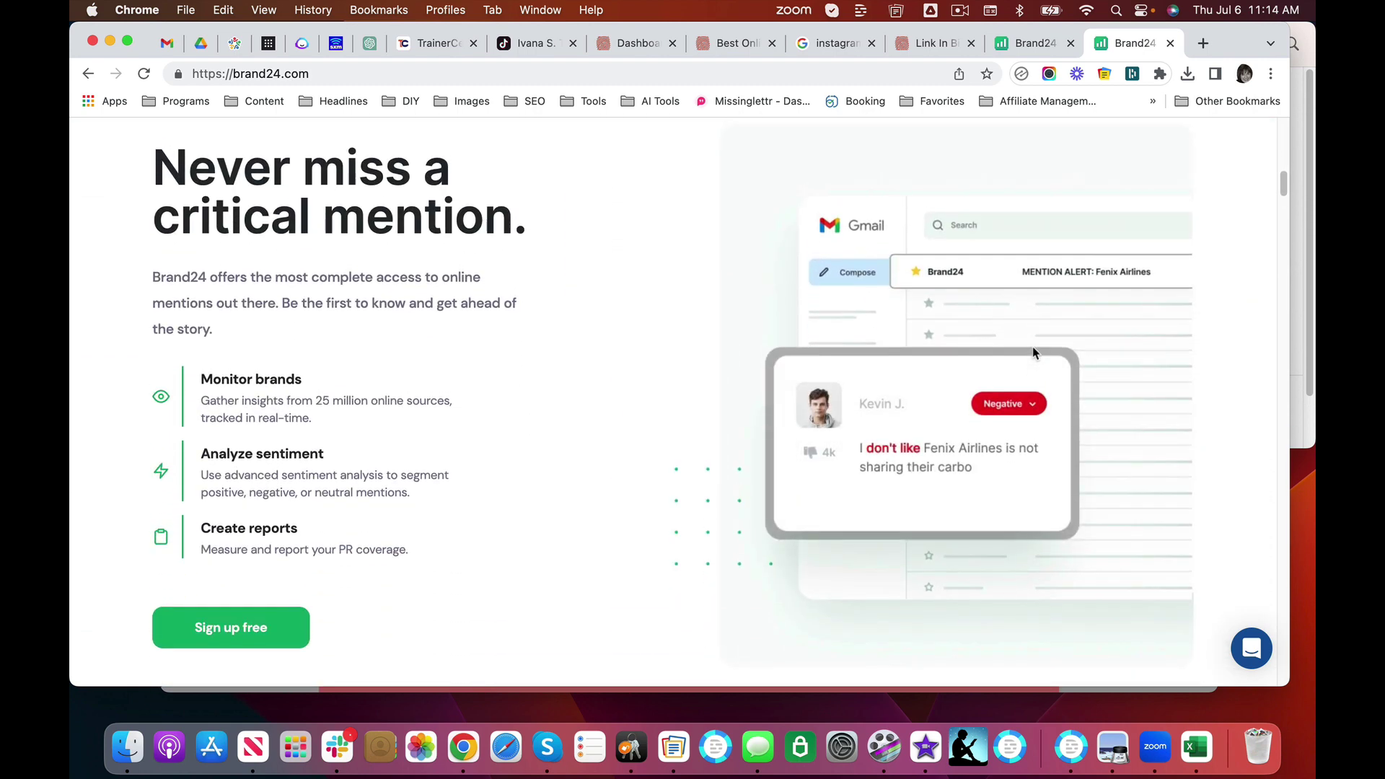
pyautogui.scroll(2, 1032, 353)
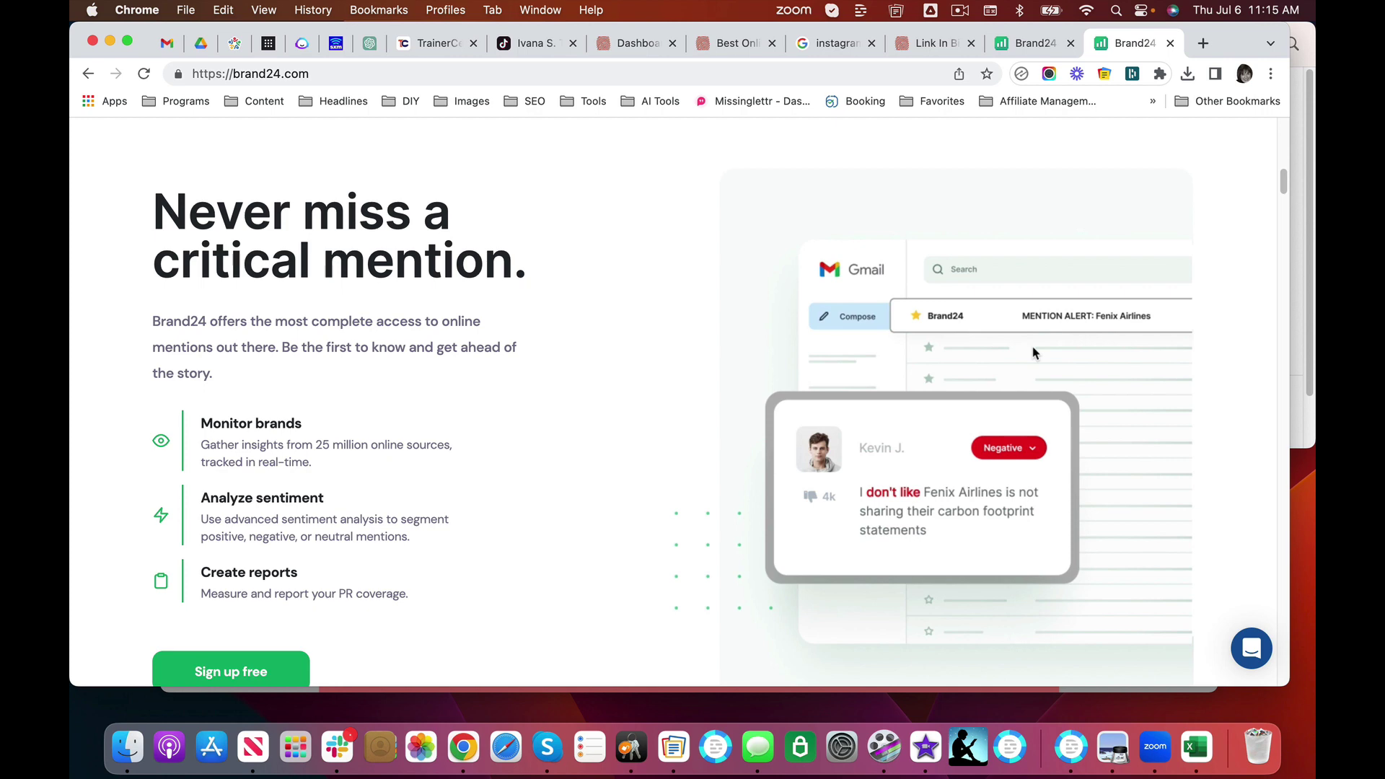
# Go back to the Projects table and open #Bizapaloozachat's Mentions with its 30-day chart.
pyautogui.click(1019, 47)
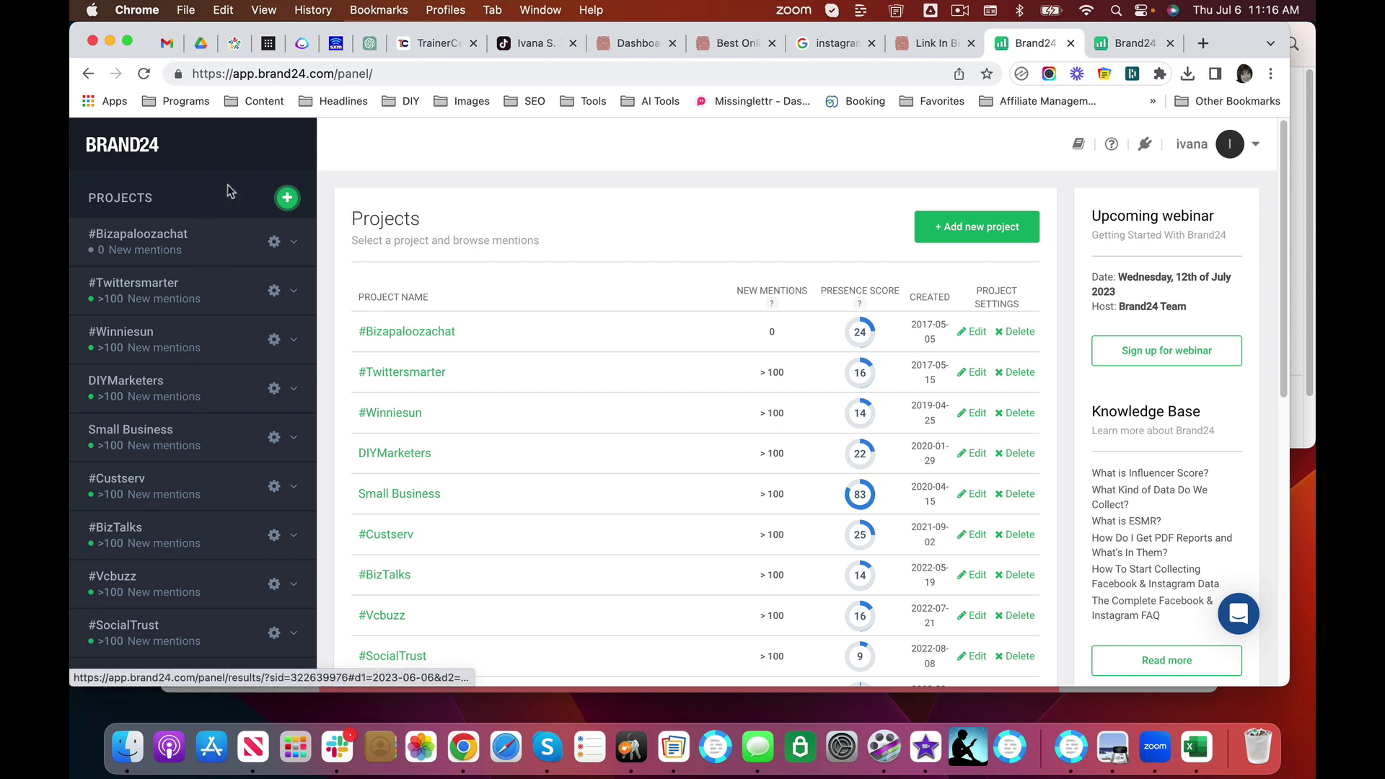
pyautogui.scroll(-3, 232, 339)
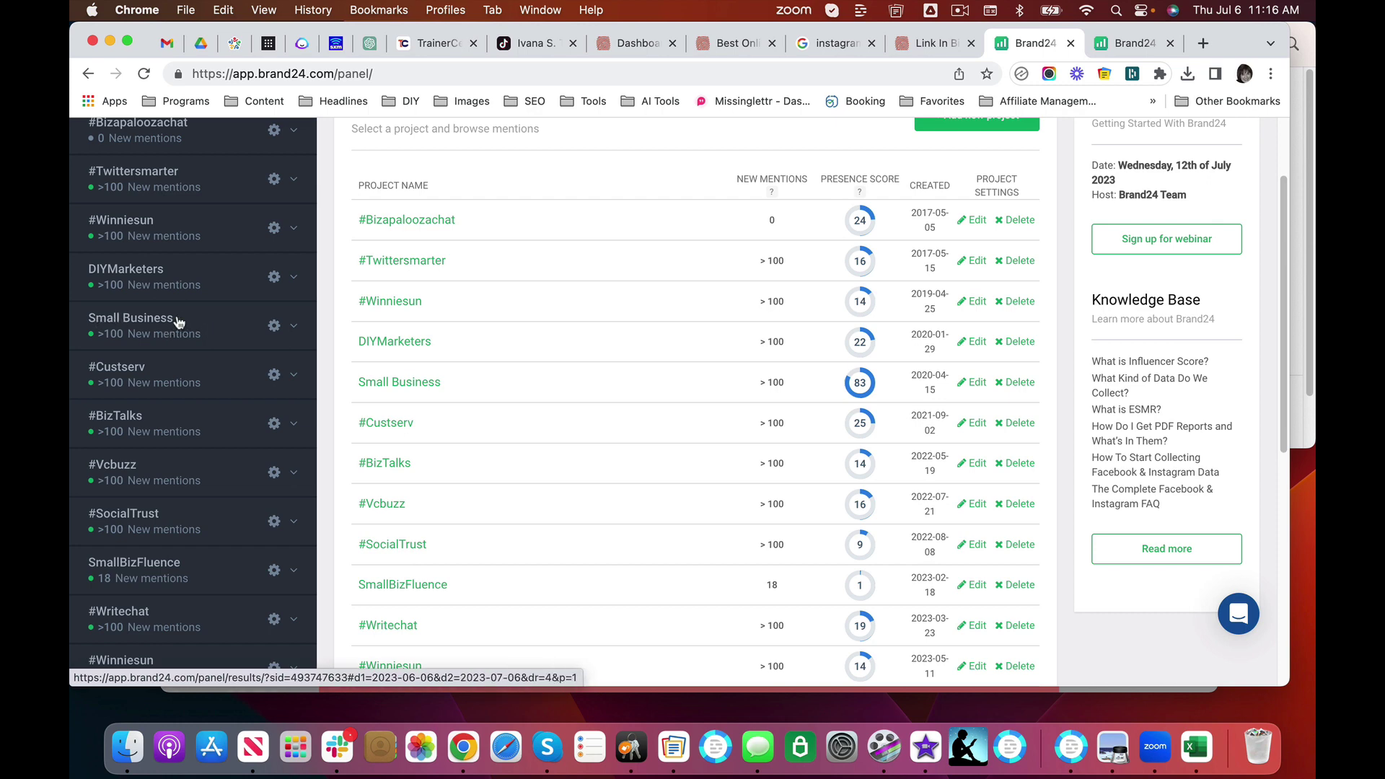
pyautogui.scroll(-5, 180, 322)
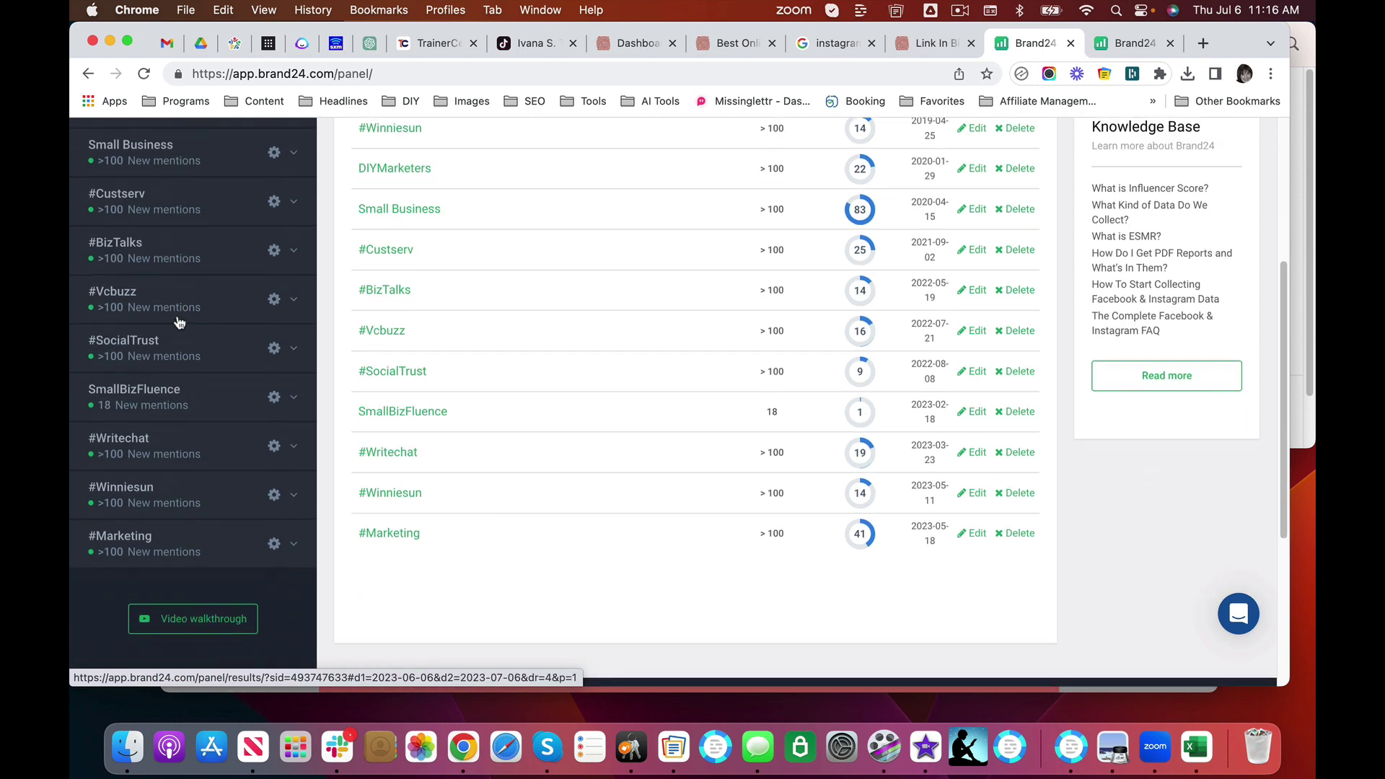
pyautogui.scroll(3, 176, 318)
pyautogui.scroll(-5, 174, 311)
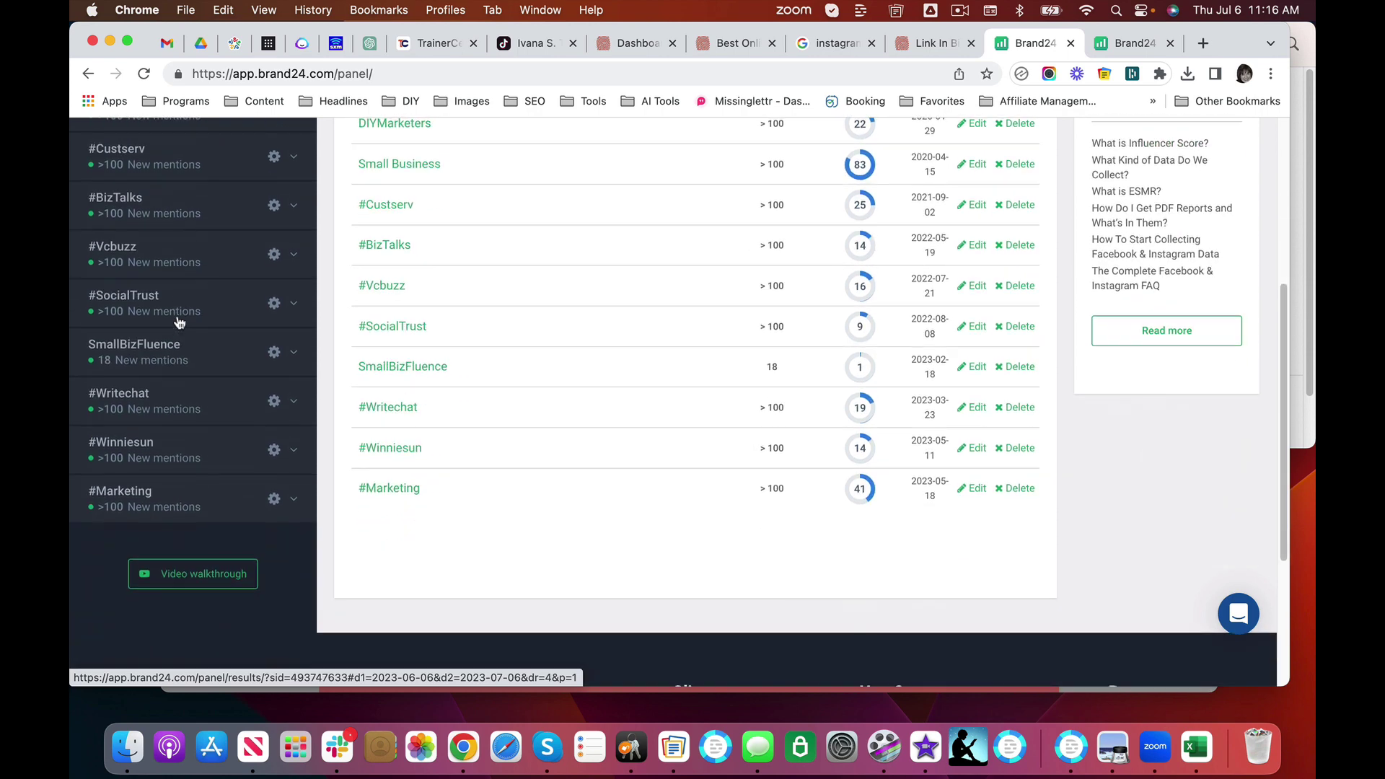
pyautogui.scroll(5, 300, 303)
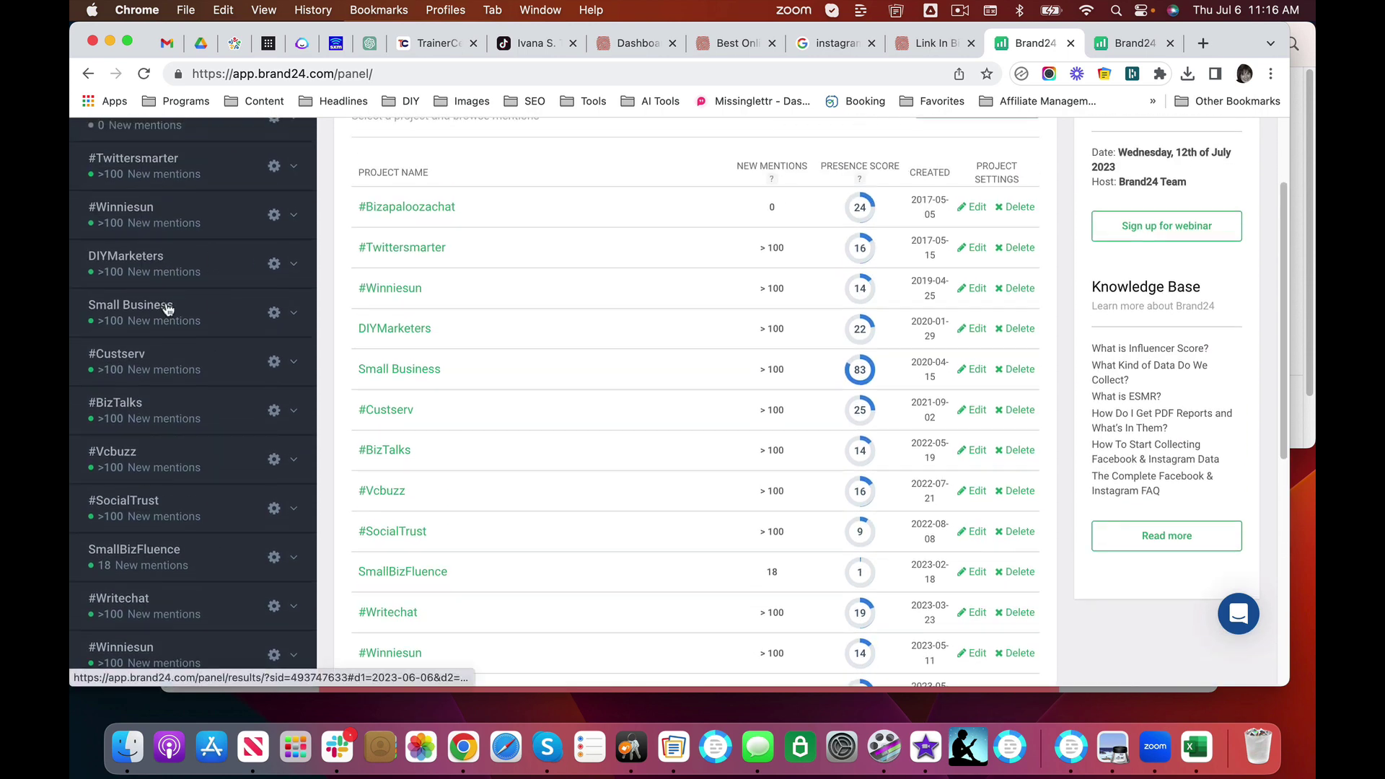
pyautogui.scroll(3, 168, 308)
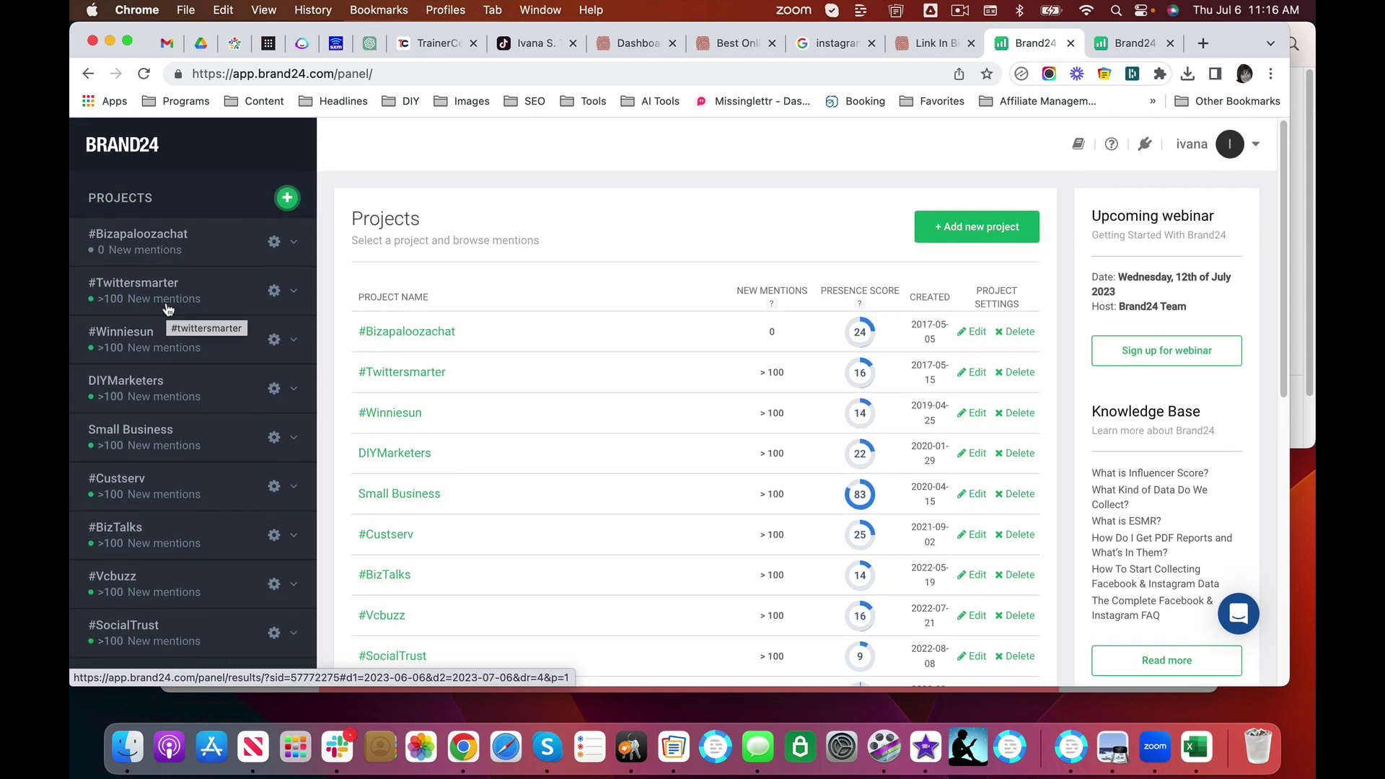
pyautogui.click(409, 339)
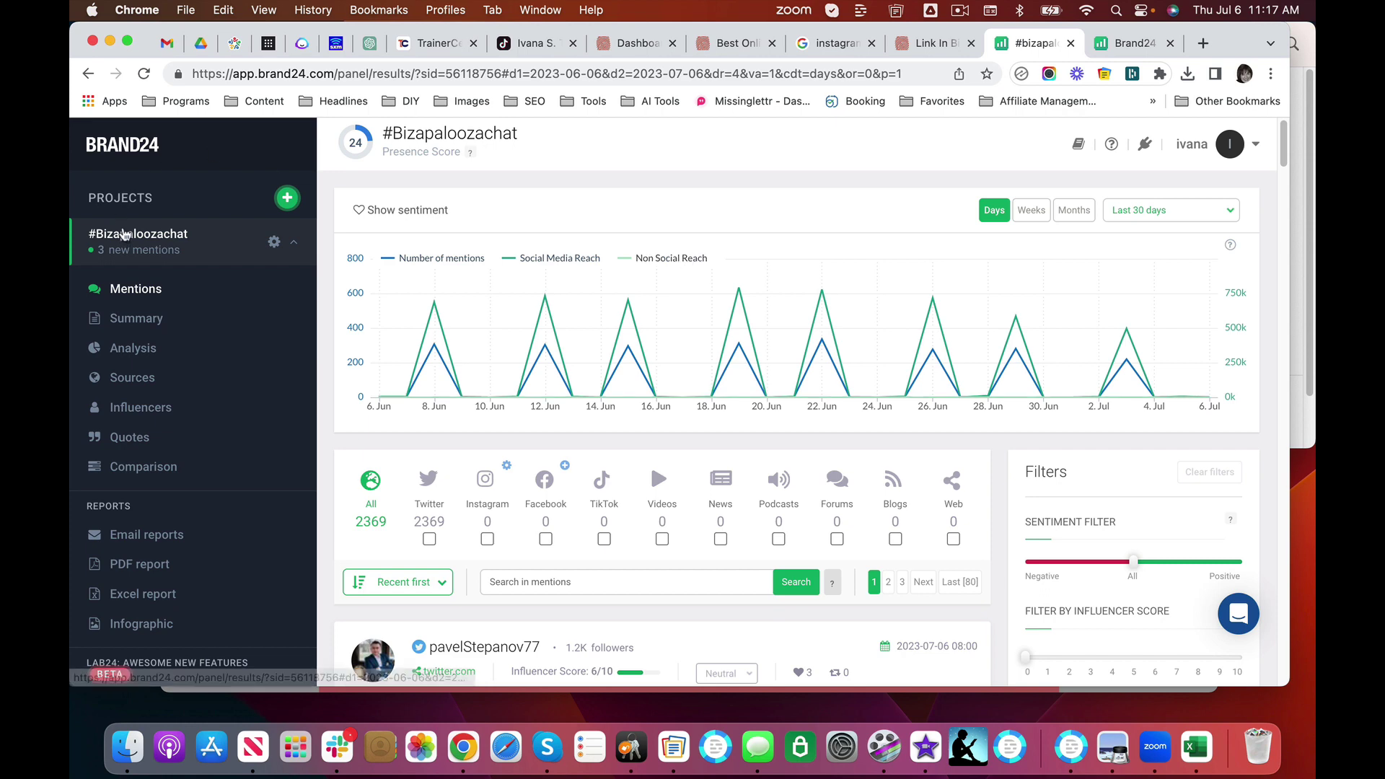
# Return to Projects and check presence scores for Small Business (83), #Custserv and #Marketing.
pyautogui.click(89, 71)
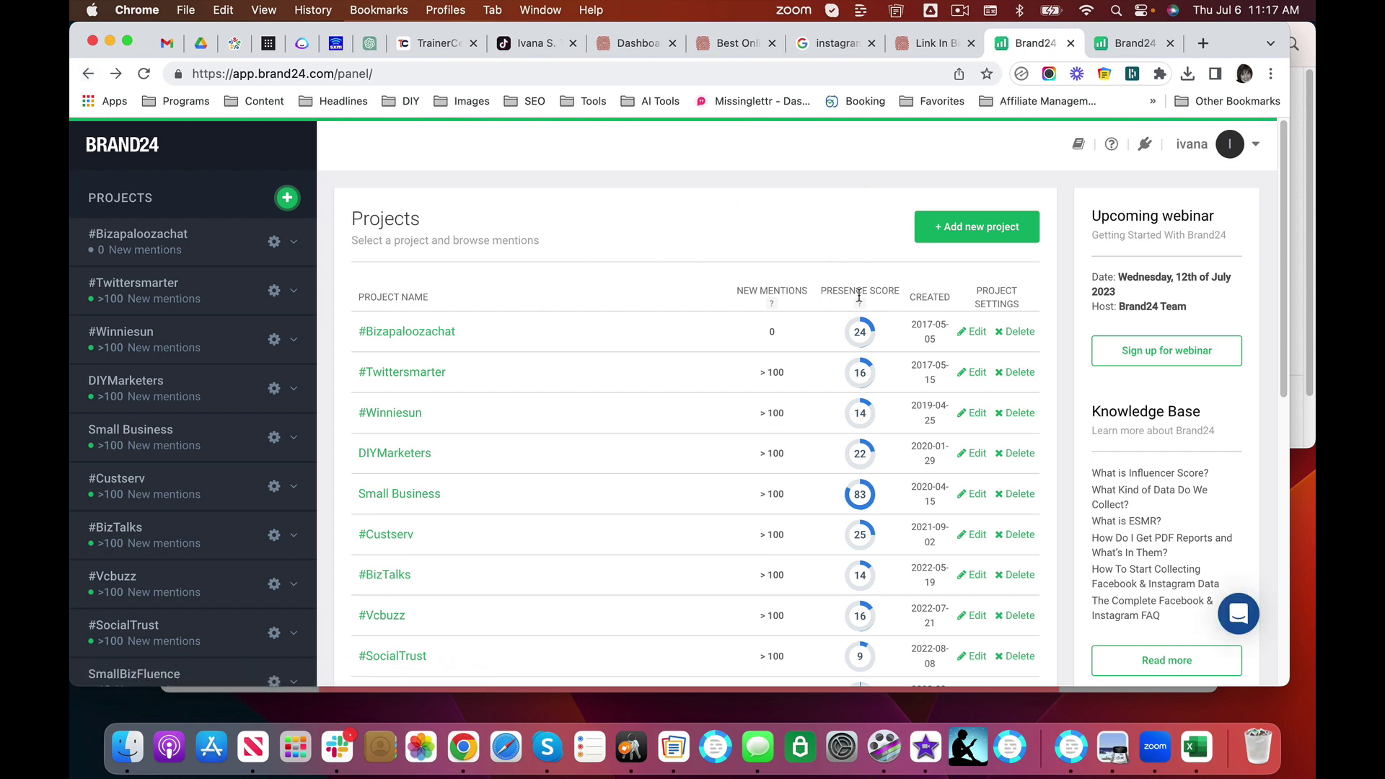
pyautogui.moveTo(859, 308)
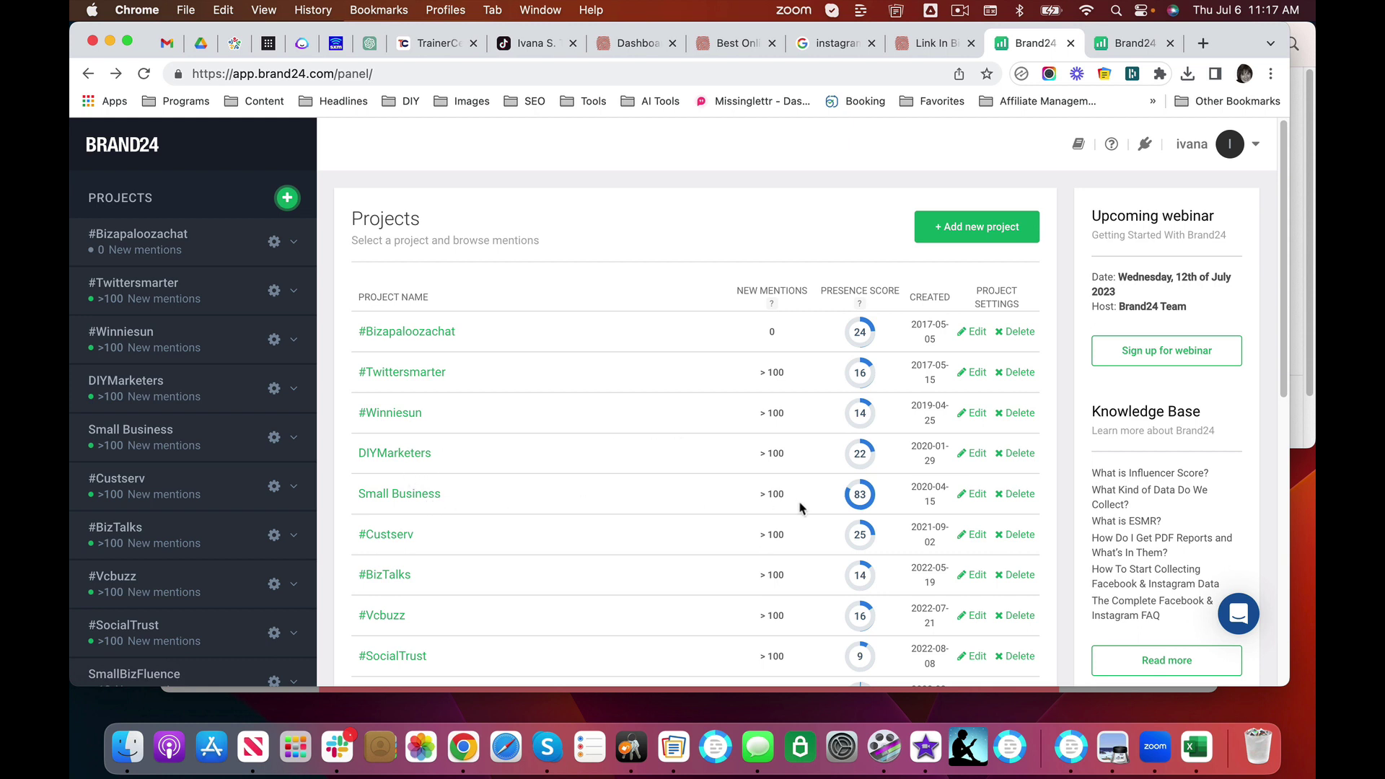
pyautogui.moveTo(863, 494)
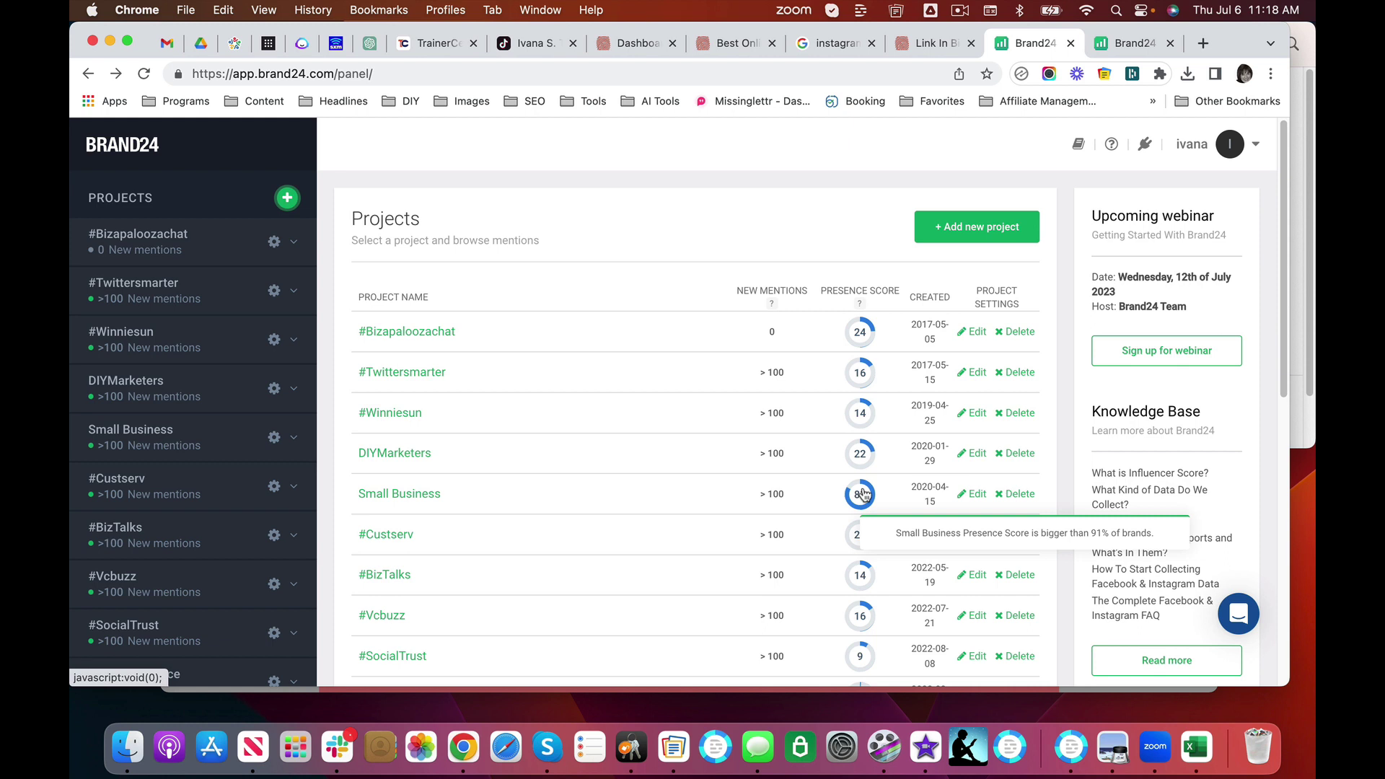
pyautogui.moveTo(859, 541)
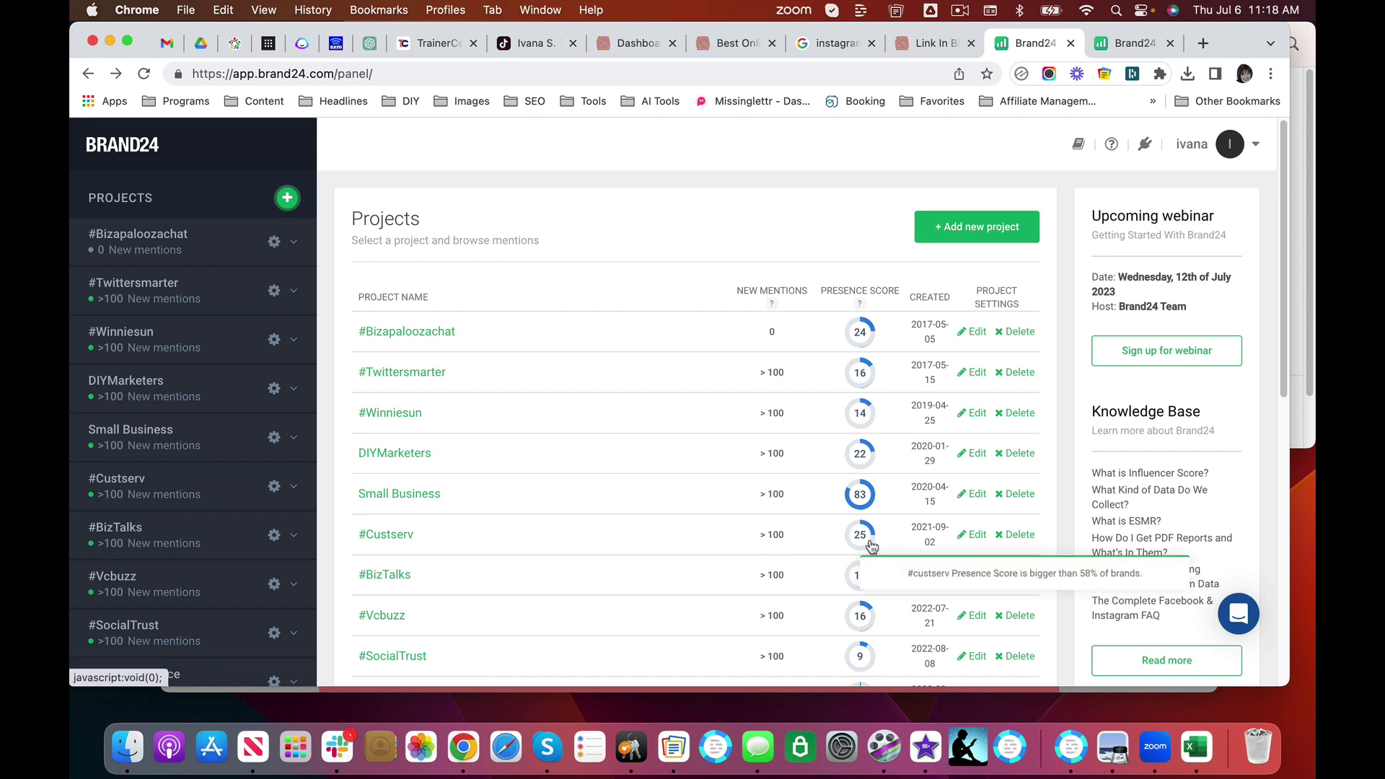
pyautogui.scroll(-5, 622, 498)
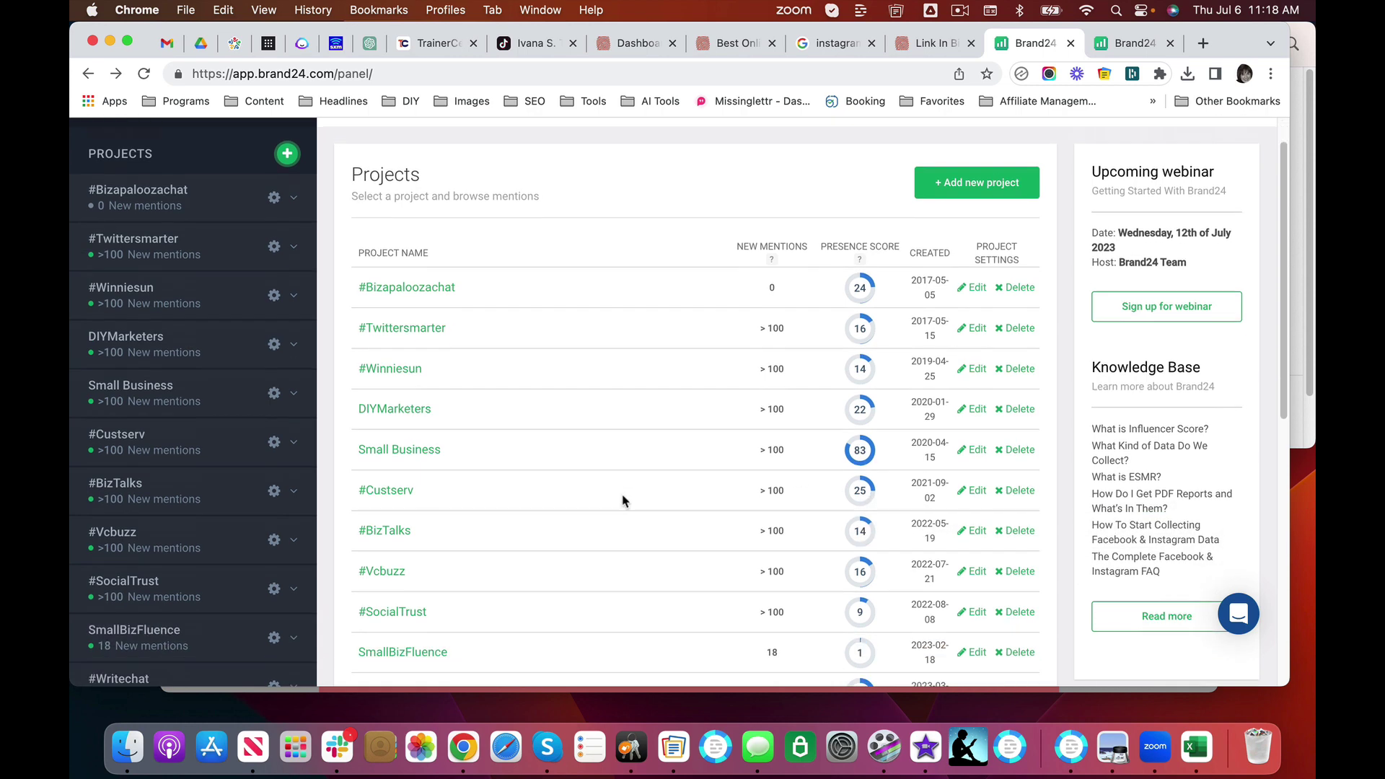
pyautogui.scroll(-1, 625, 501)
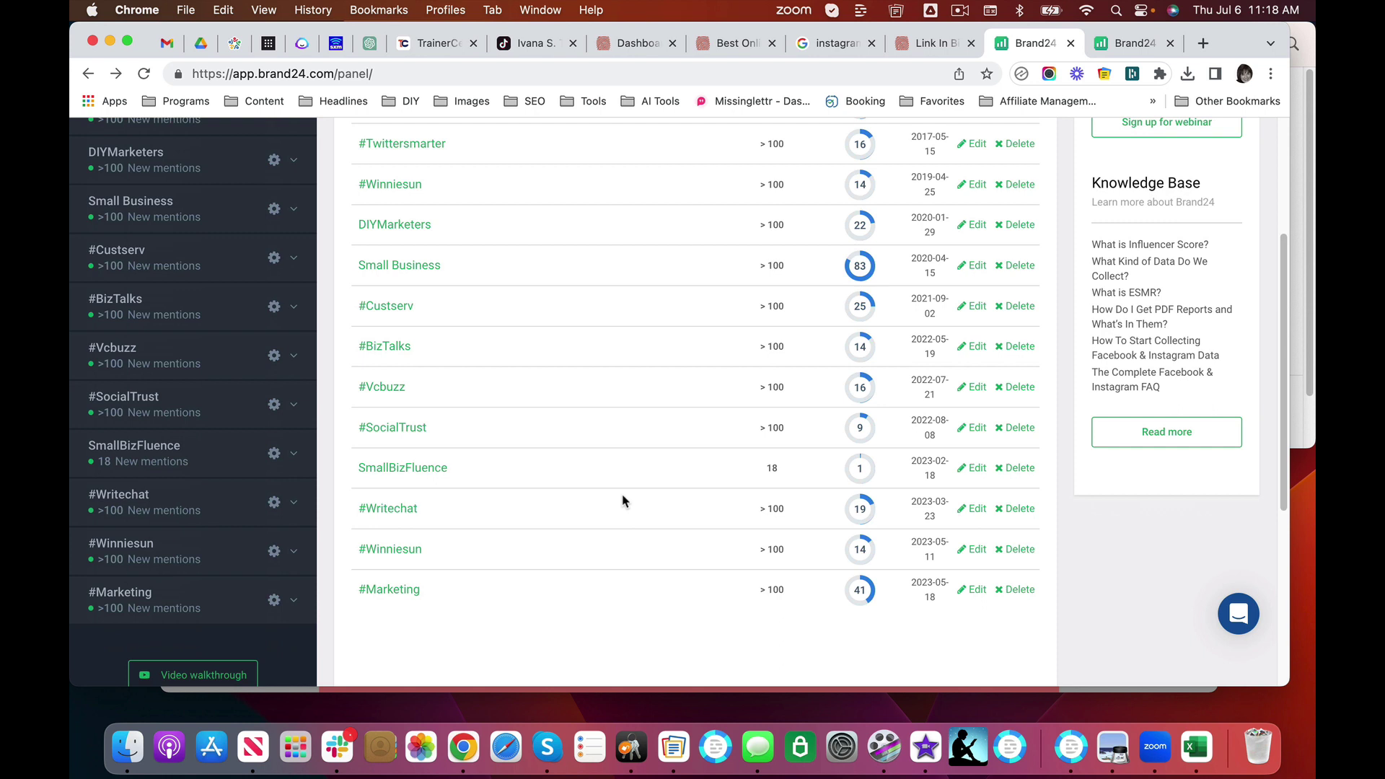
pyautogui.moveTo(857, 599)
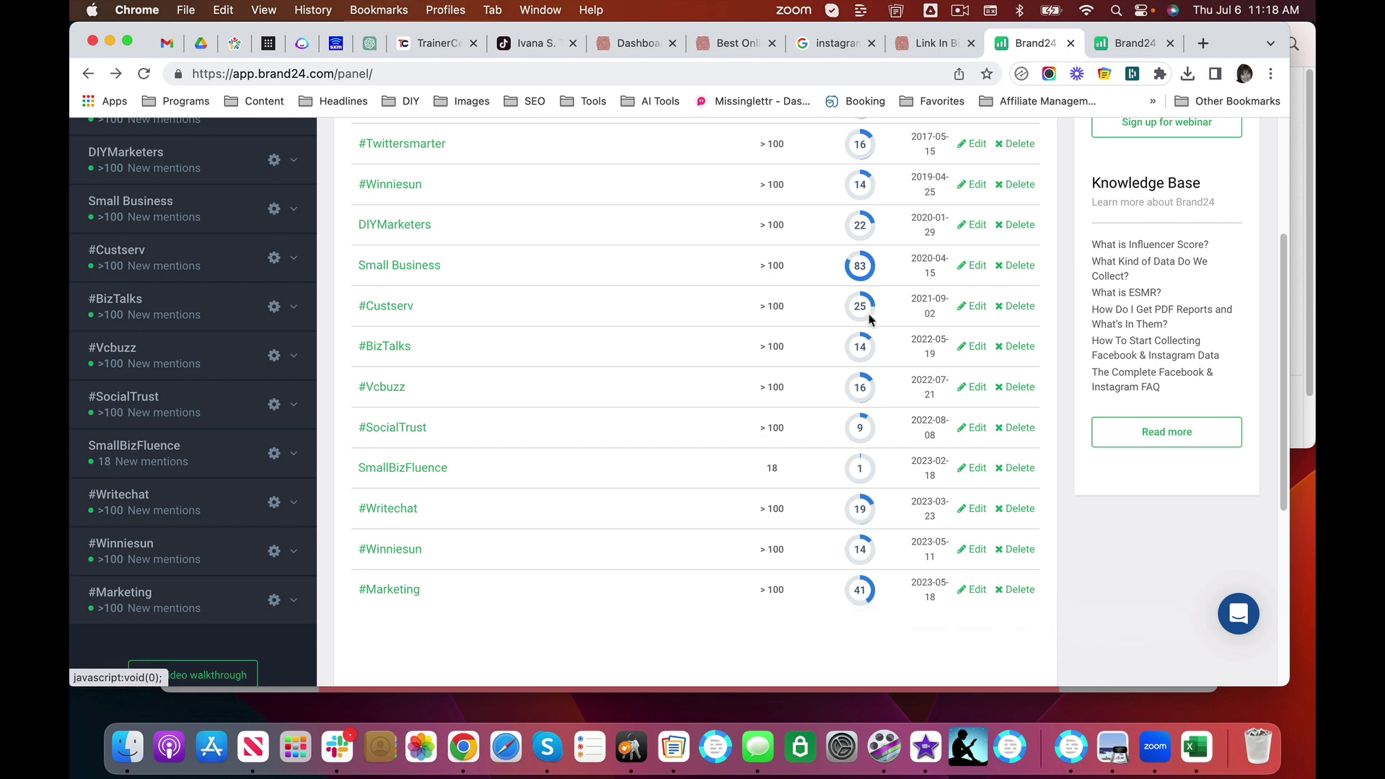
pyautogui.scroll(3, 875, 344)
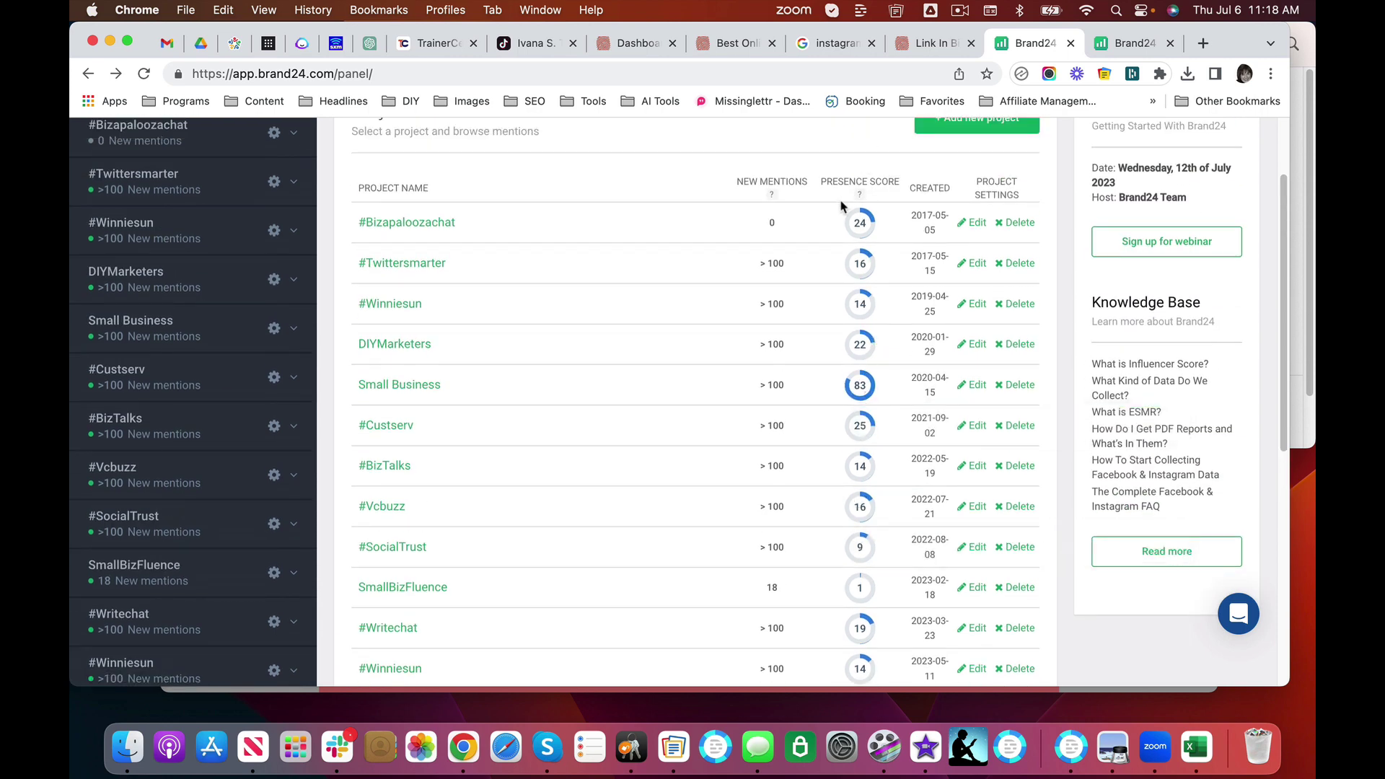
# Reopen #Bizapaloozachat's Mentions and browse its 2369 Twitter mentions, checking the first mention's extra actions.
pyautogui.click(411, 224)
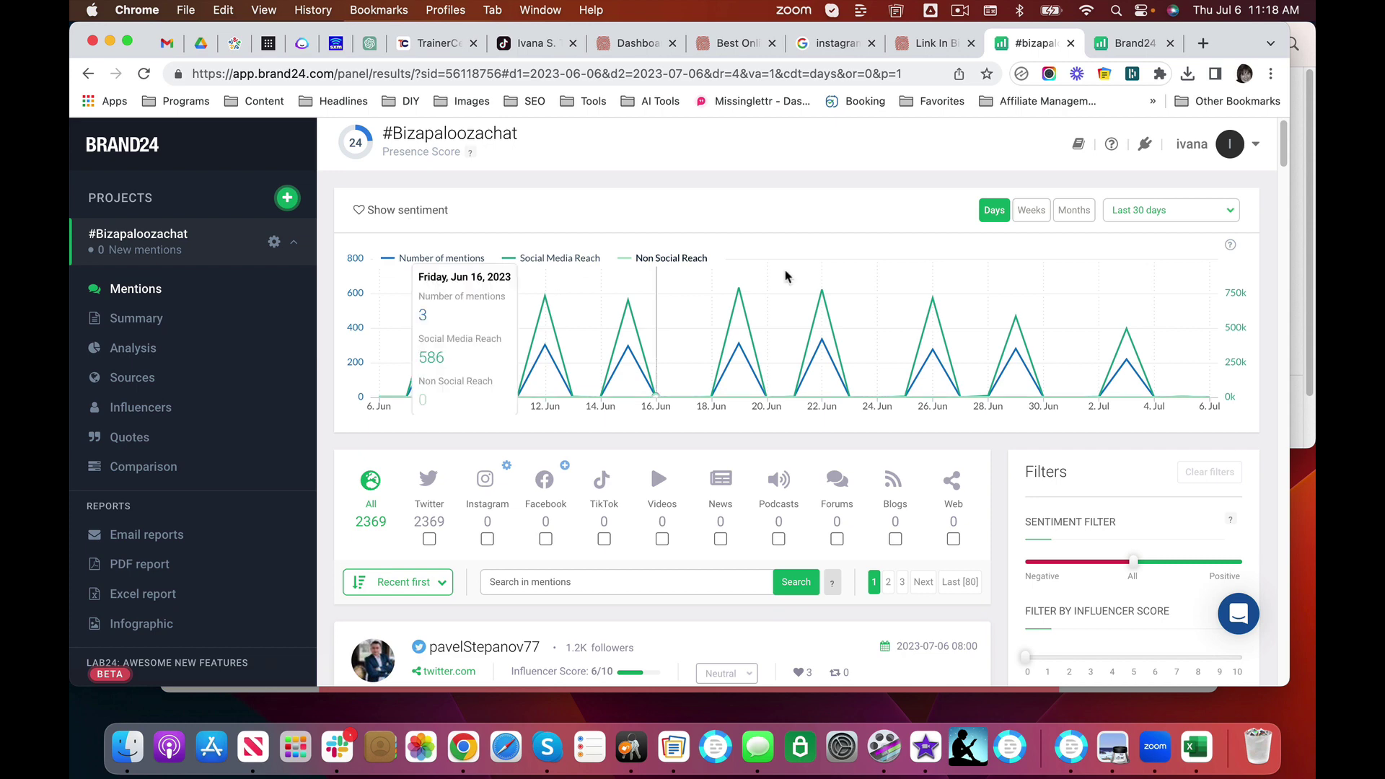
pyautogui.scroll(-2, 822, 325)
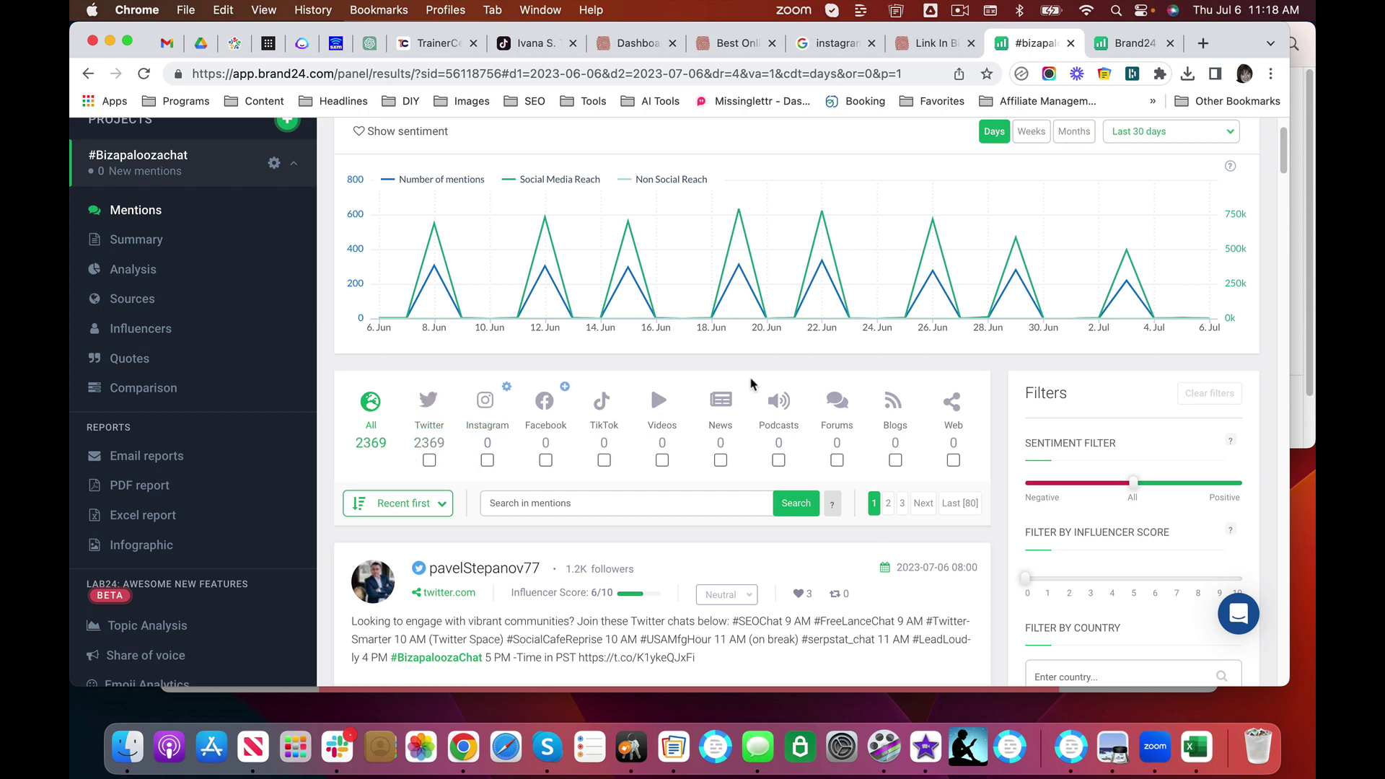
pyautogui.scroll(-3, 718, 396)
pyautogui.click(770, 495)
pyautogui.scroll(-3, 793, 568)
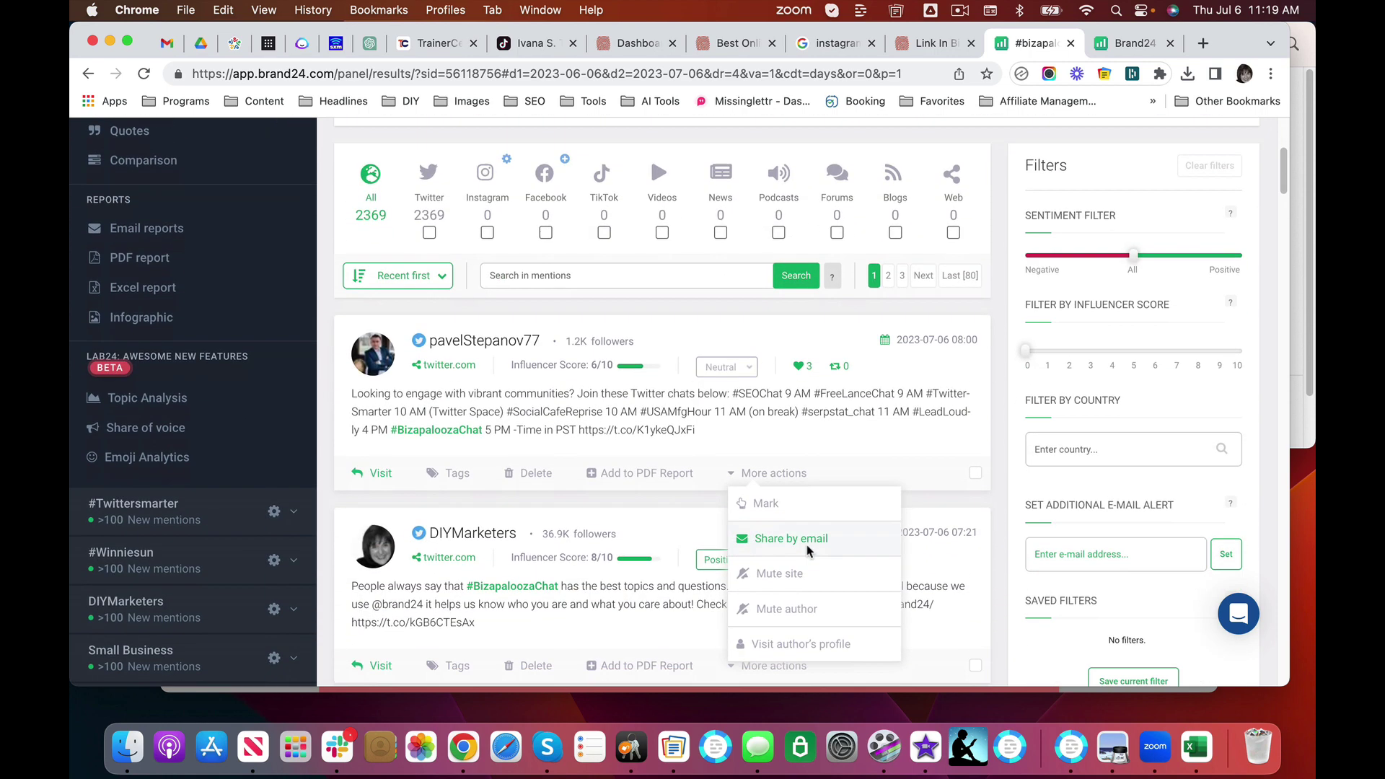
pyautogui.click(779, 264)
pyautogui.scroll(-3, 649, 469)
pyautogui.scroll(3, 649, 465)
pyautogui.scroll(4, 649, 465)
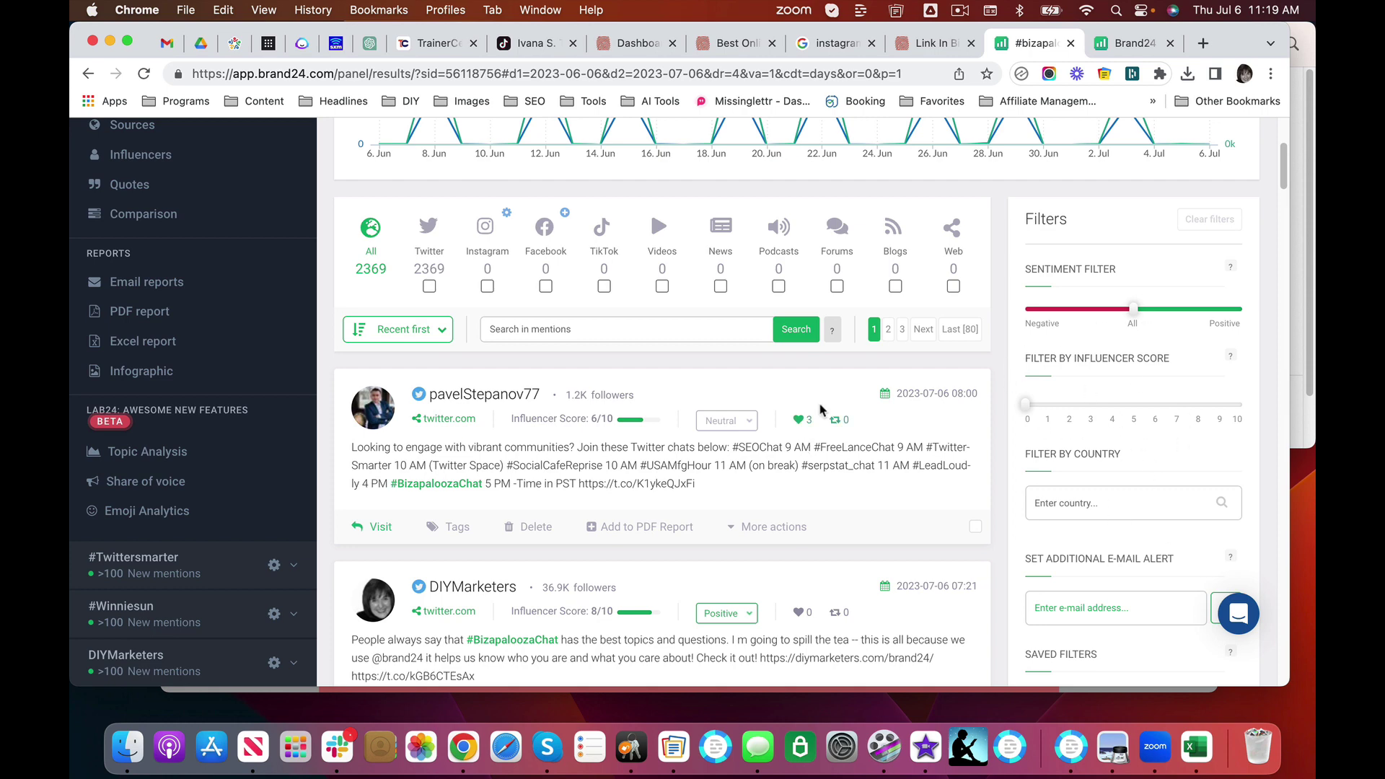
pyautogui.scroll(2, 207, 378)
pyautogui.scroll(4, 207, 378)
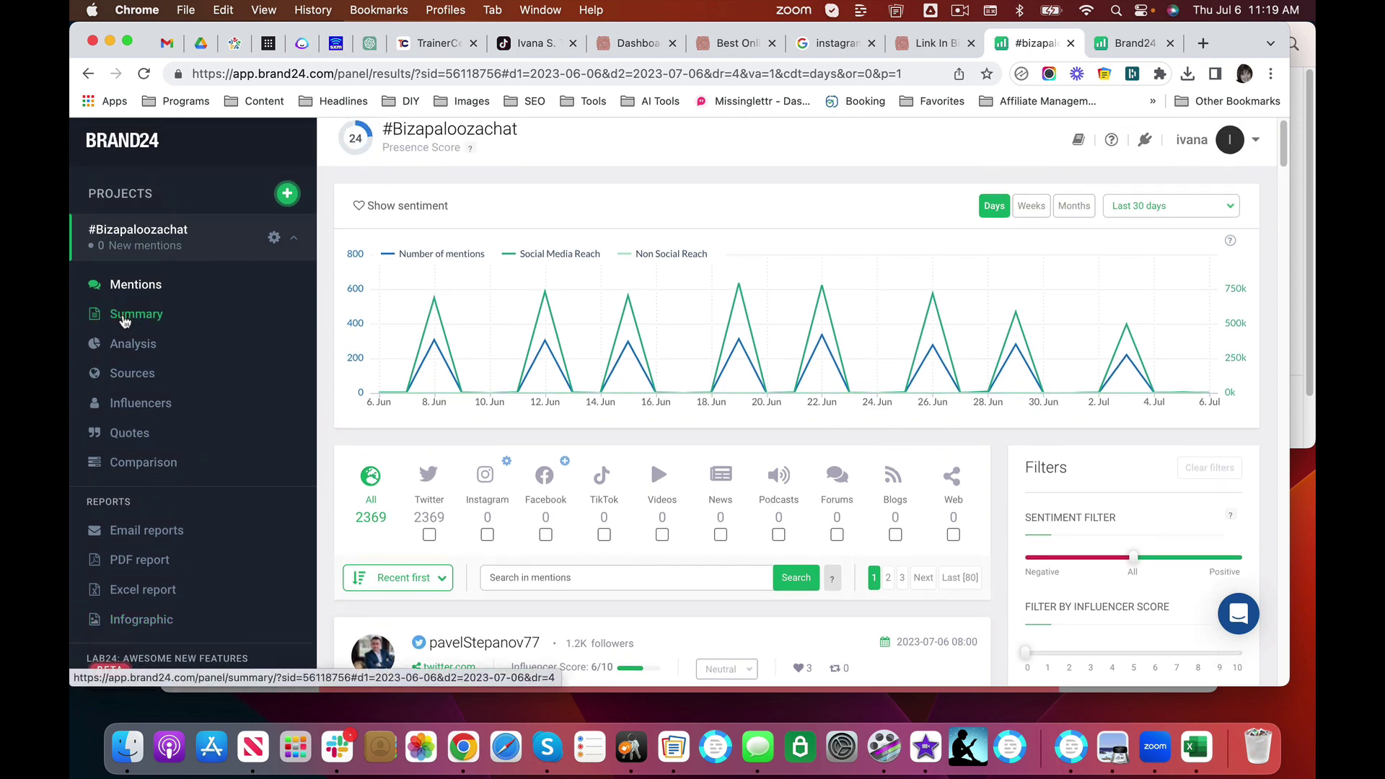
# Review #Bizapaloozachat's Summary: 2369 mentions, 5.6 M reach, 5930 interactions, 792 positive, 277 negative.
pyautogui.click(125, 321)
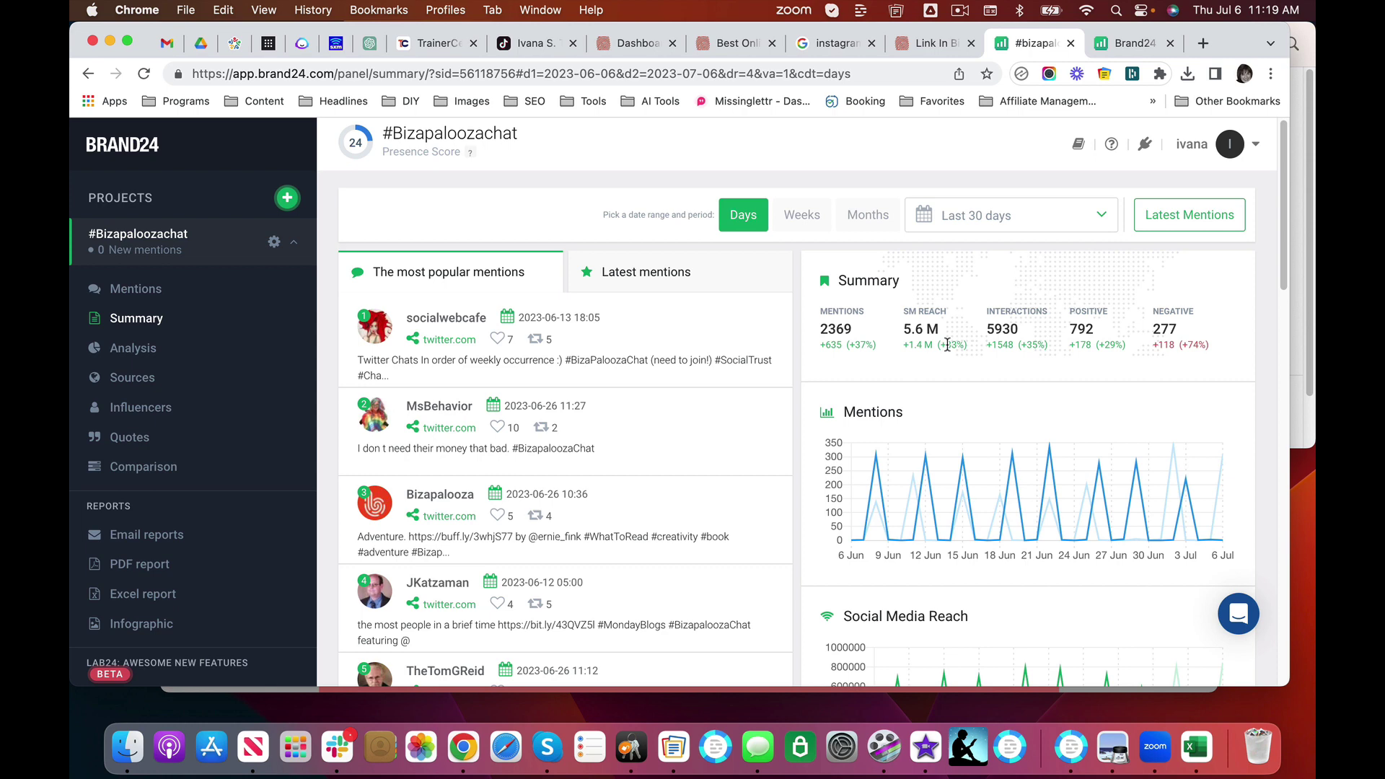
pyautogui.scroll(-5, 947, 345)
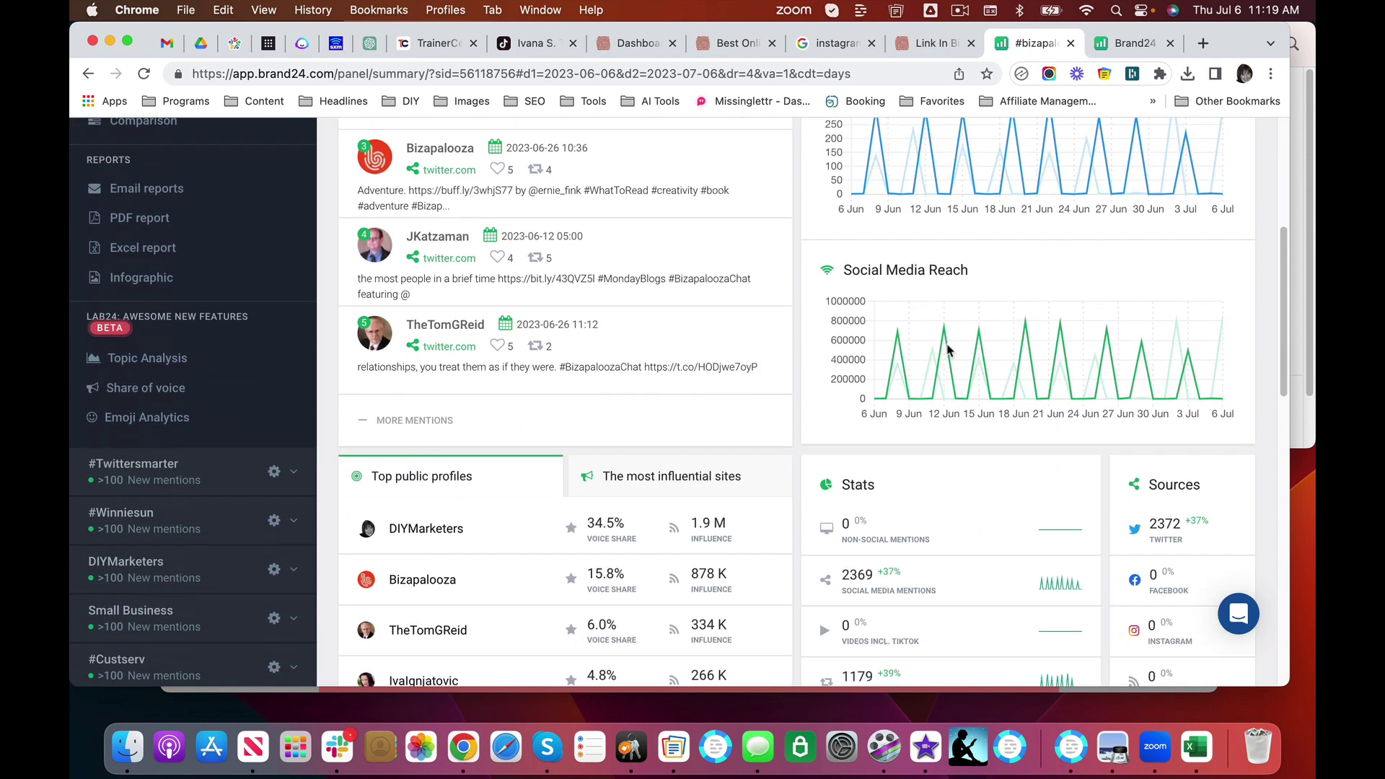
pyautogui.scroll(-2, 947, 350)
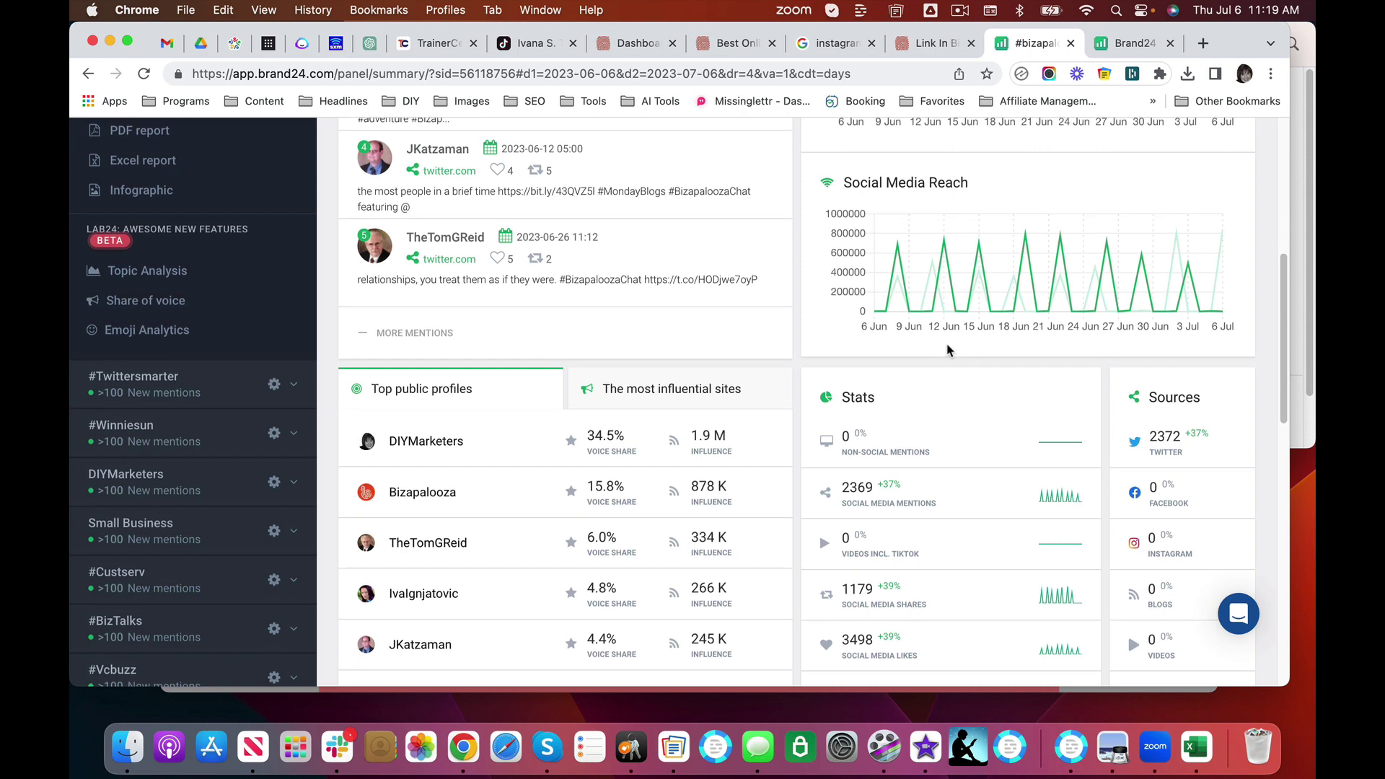
pyautogui.scroll(-3, 947, 350)
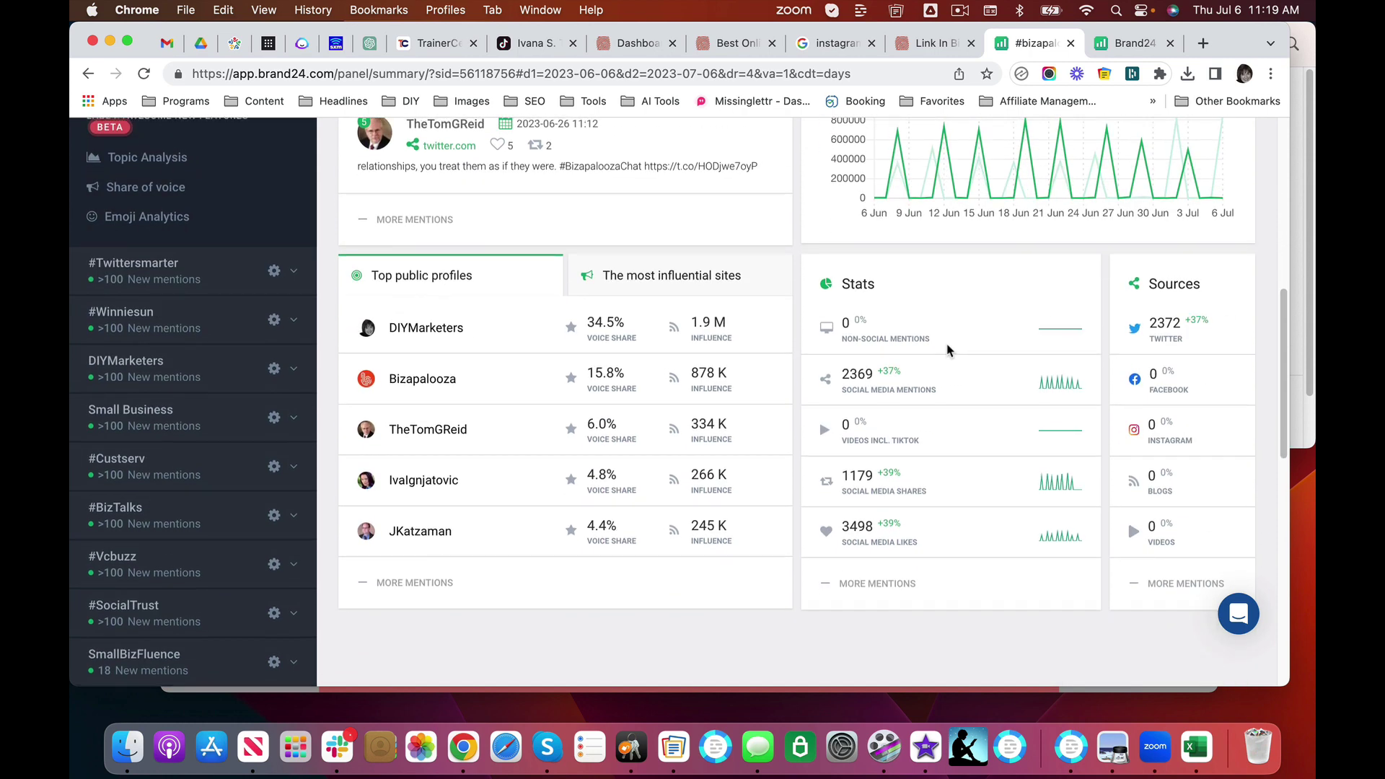
pyautogui.scroll(3, 947, 350)
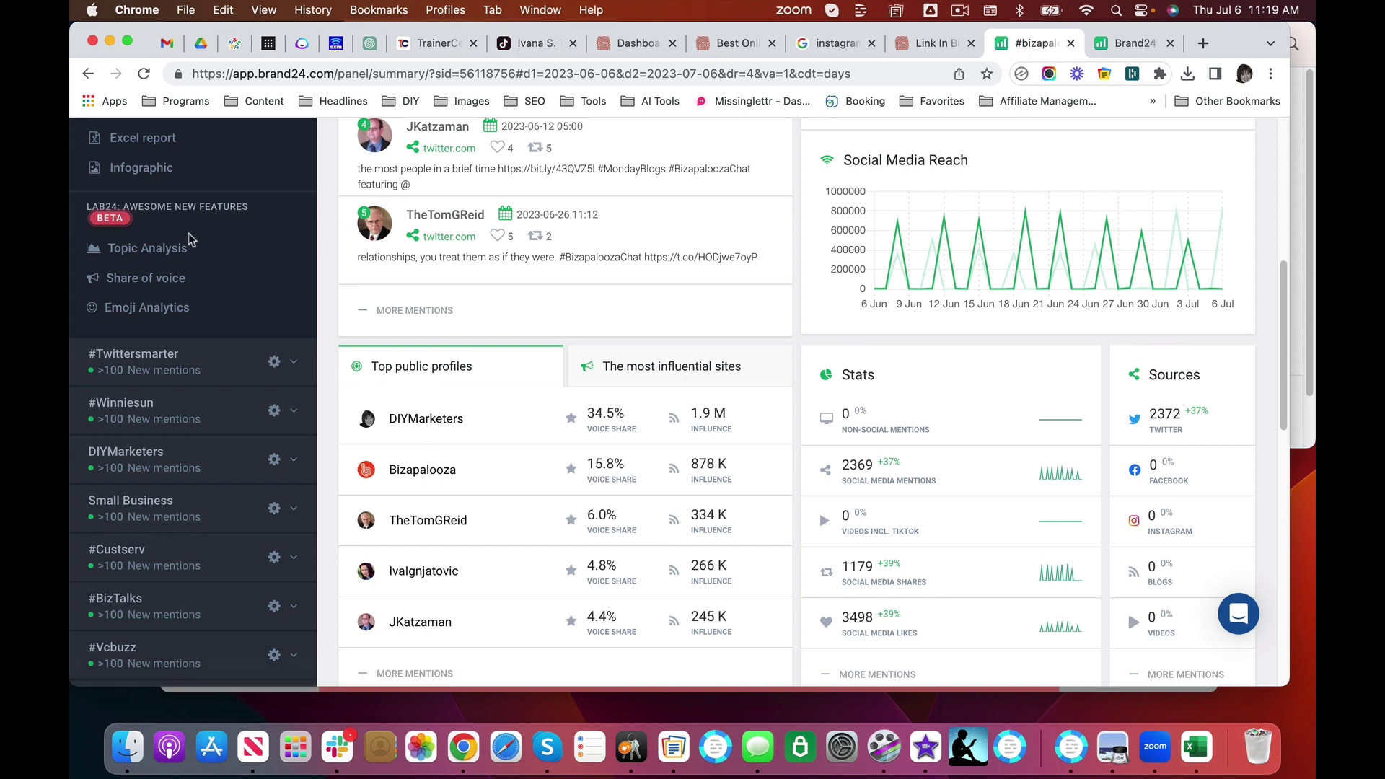
pyautogui.scroll(5, 188, 233)
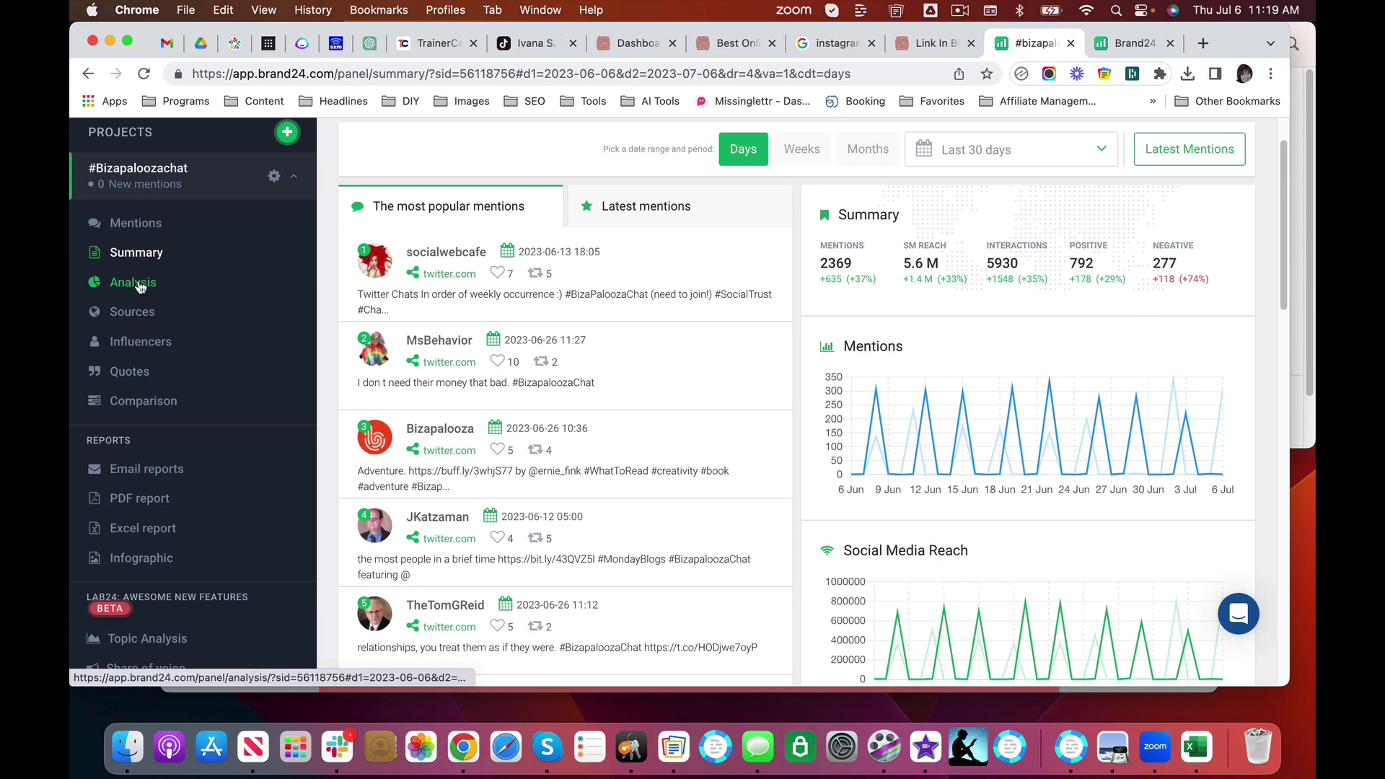
# Check the Analysis figures, including Social Media Interactions, then view Sources listing only twitter.com.
pyautogui.click(140, 287)
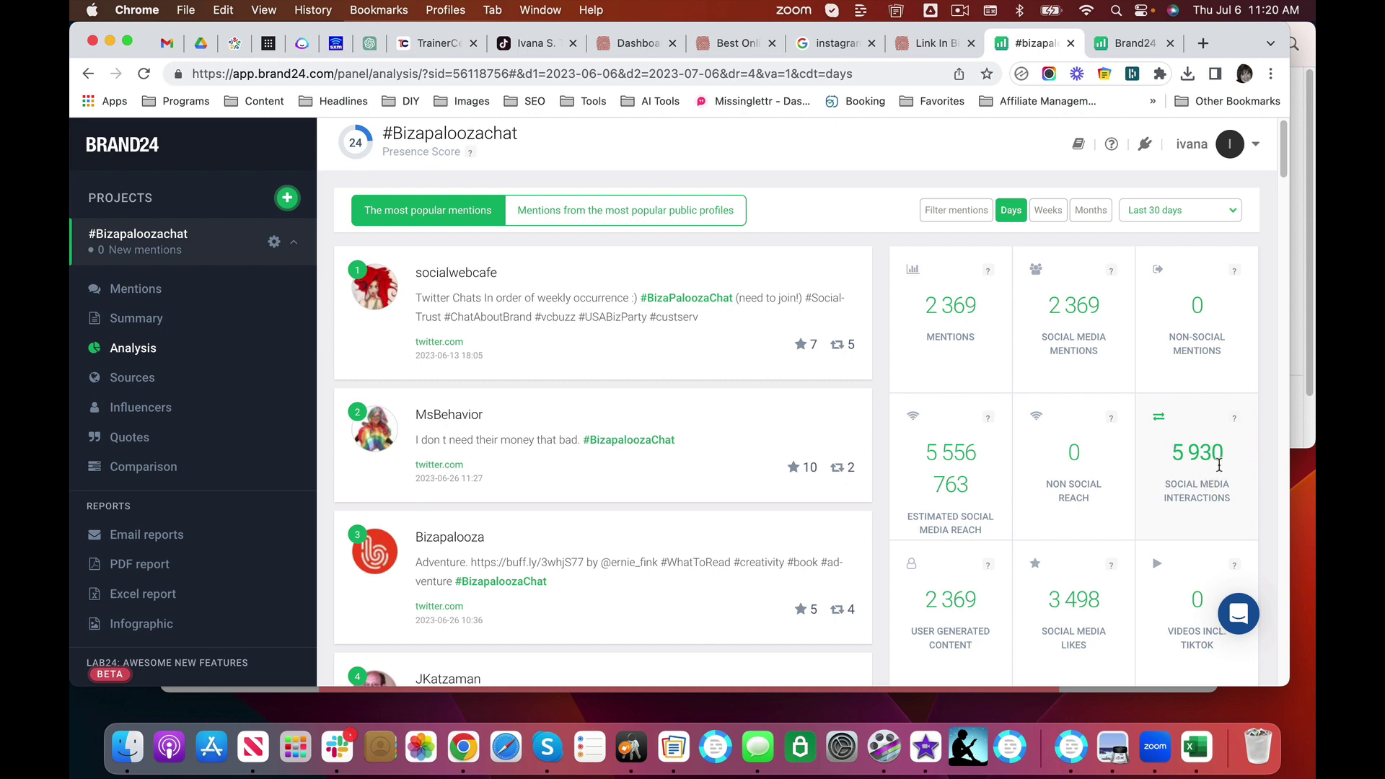
pyautogui.moveTo(1232, 424)
pyautogui.click(129, 378)
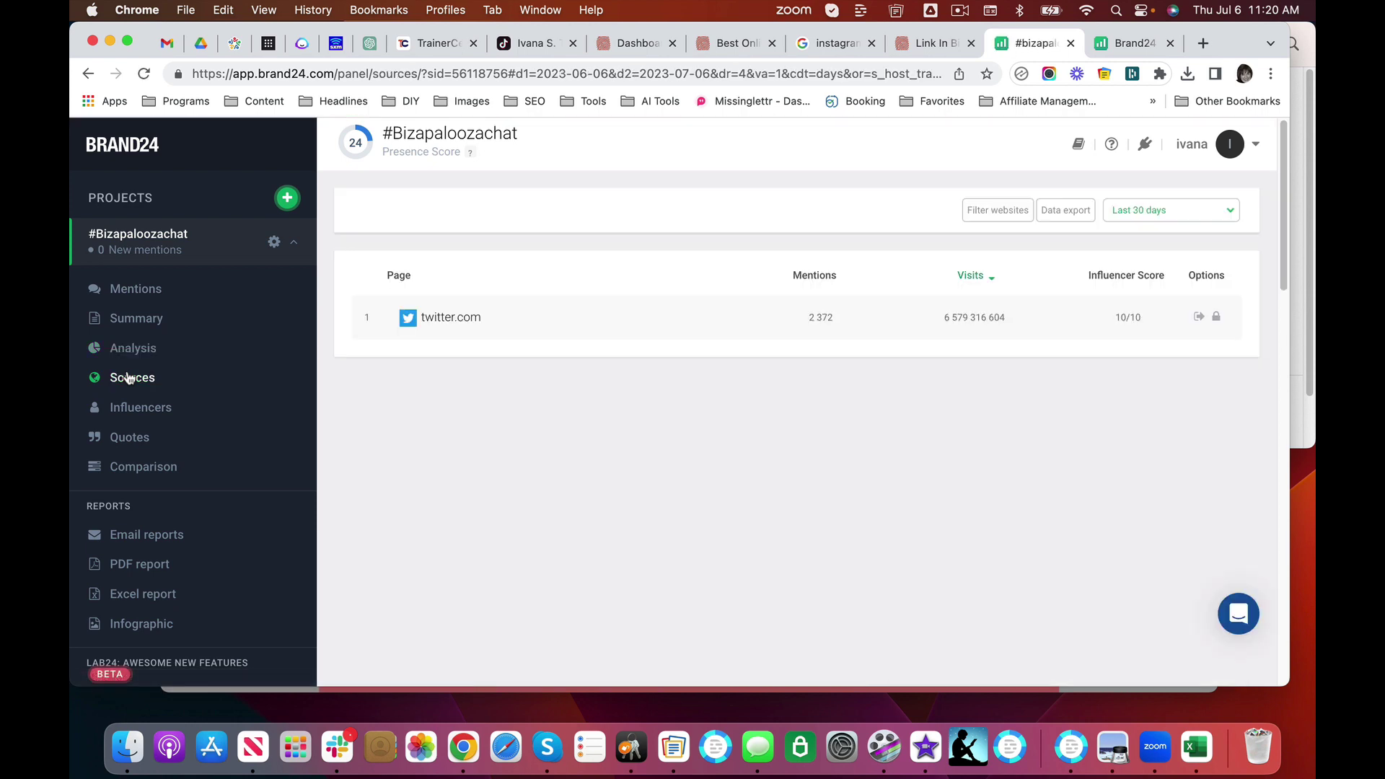
# Open Influencers and sort them by Influencer Score, led by a 9/10 profile.
pyautogui.click(133, 407)
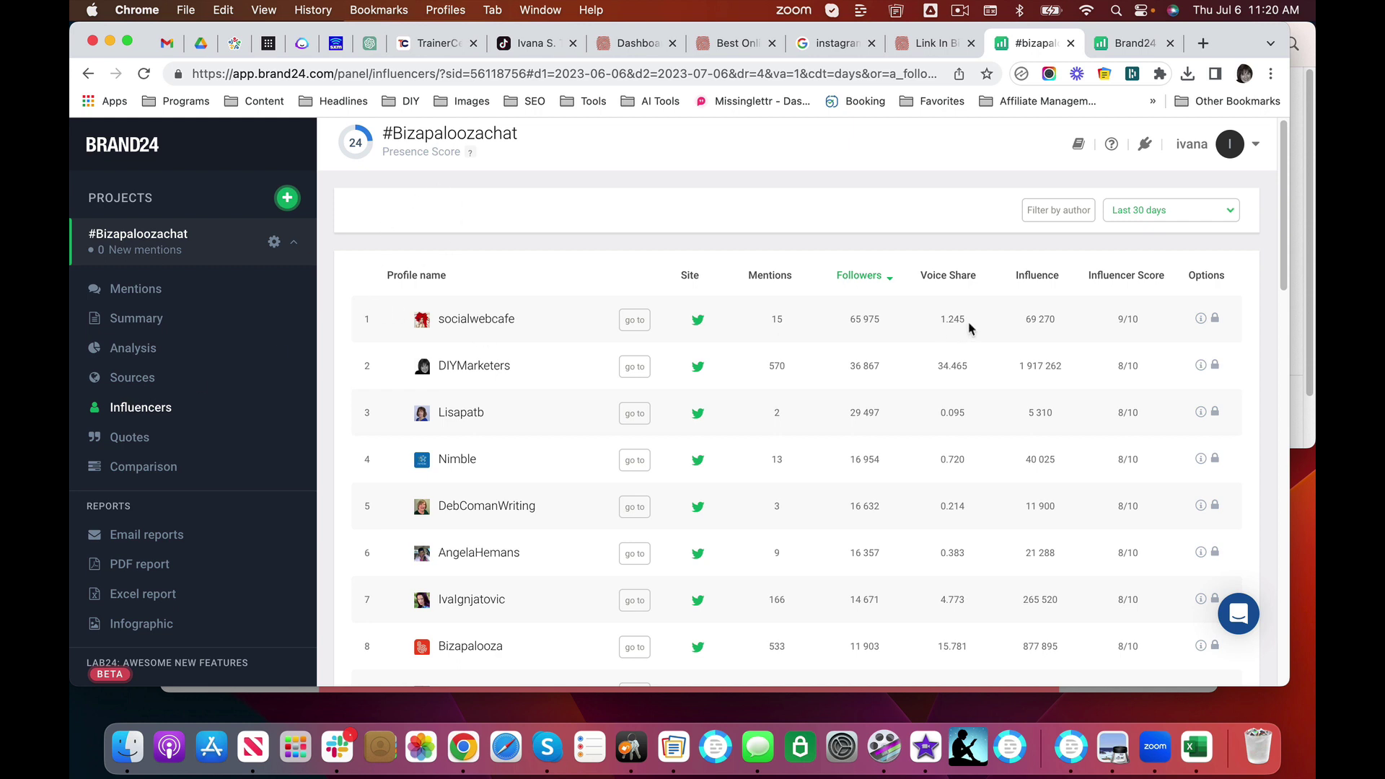
pyautogui.click(949, 276)
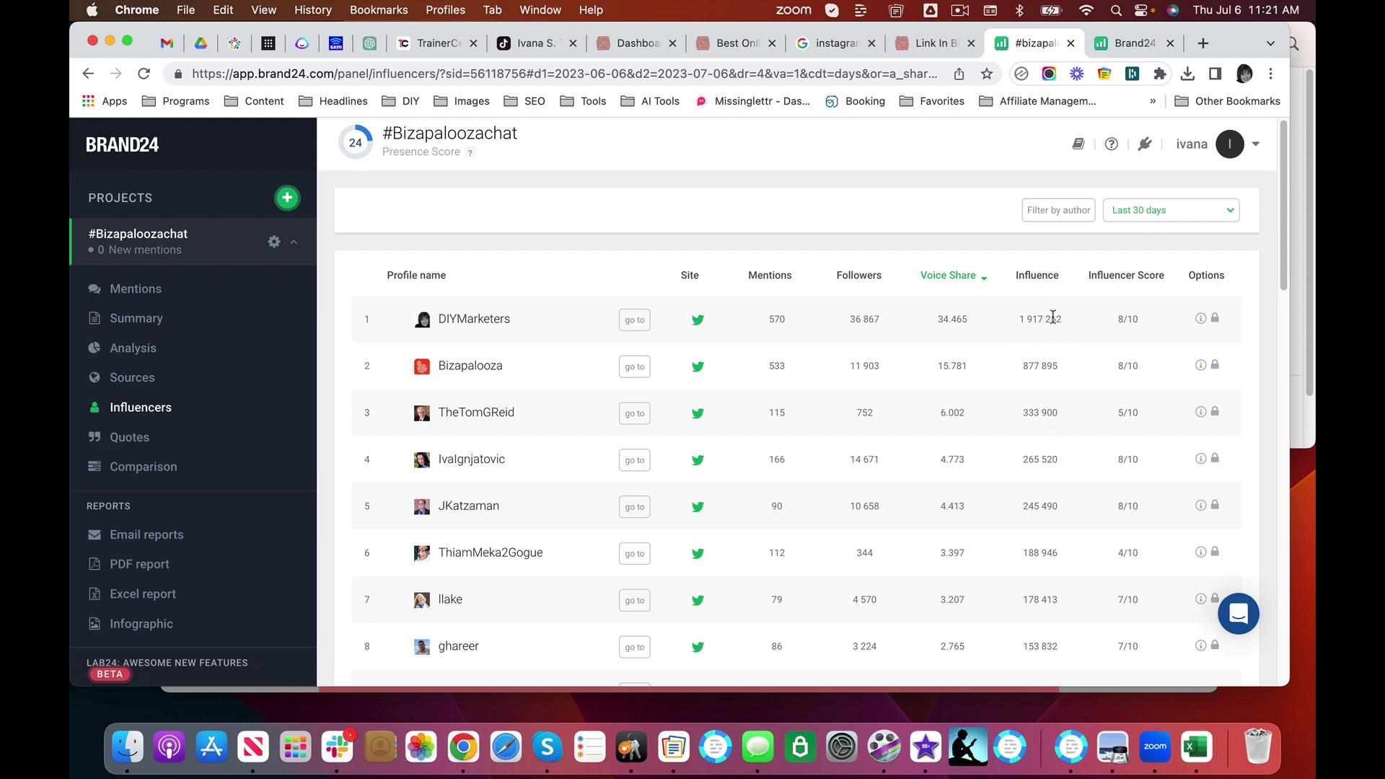
pyautogui.click(1132, 281)
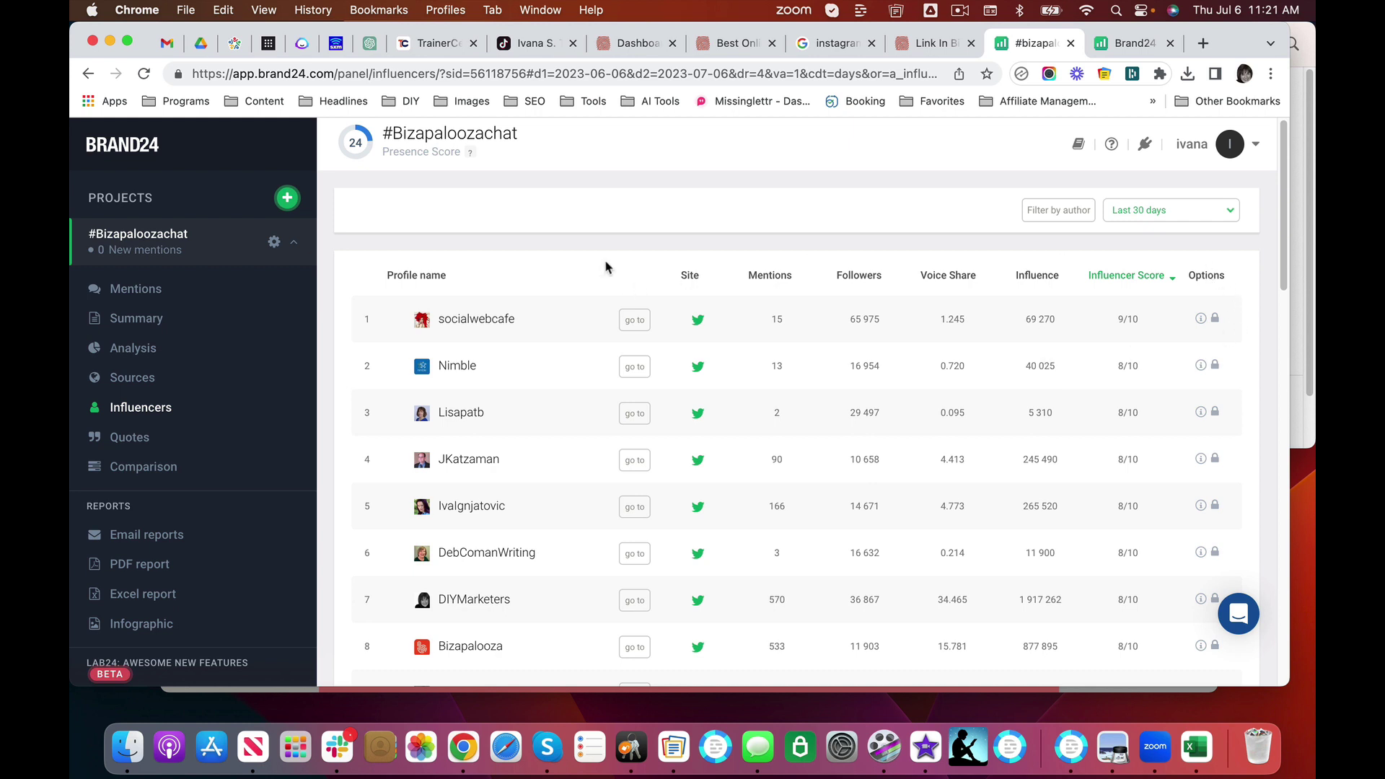
# Scroll through #Bizapaloozachat's quote cards, then go to the project Comparison page.
pyautogui.click(124, 440)
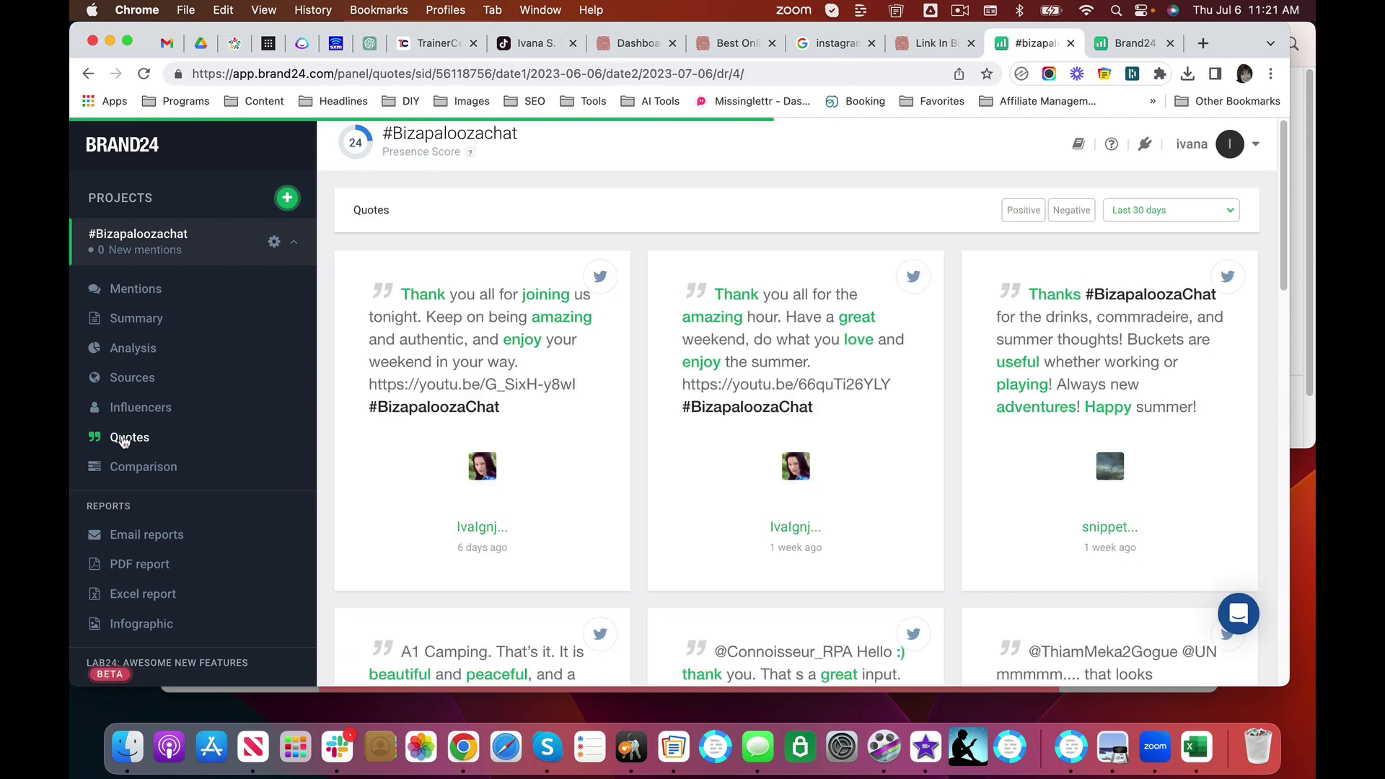
pyautogui.scroll(-7, 849, 250)
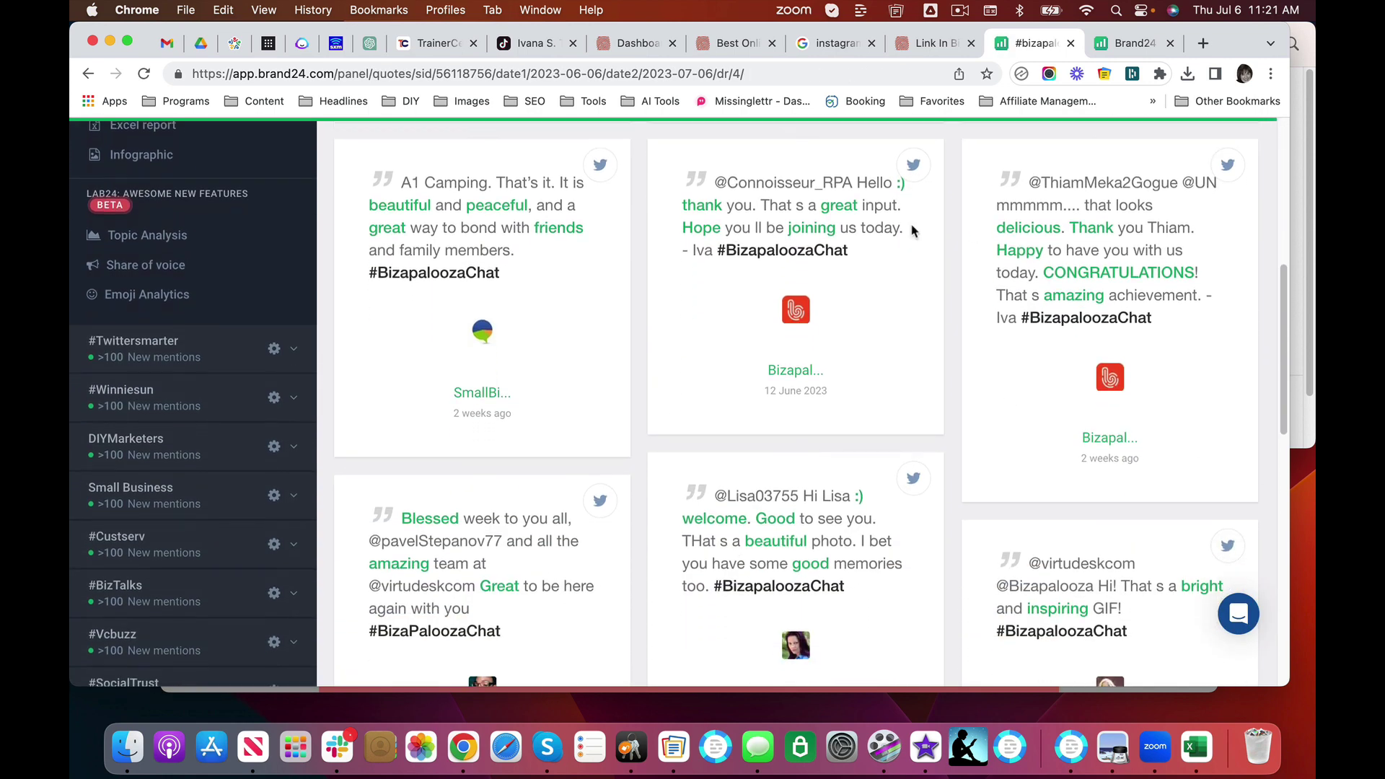
pyautogui.scroll(-2, 1128, 348)
pyautogui.scroll(1, 1129, 347)
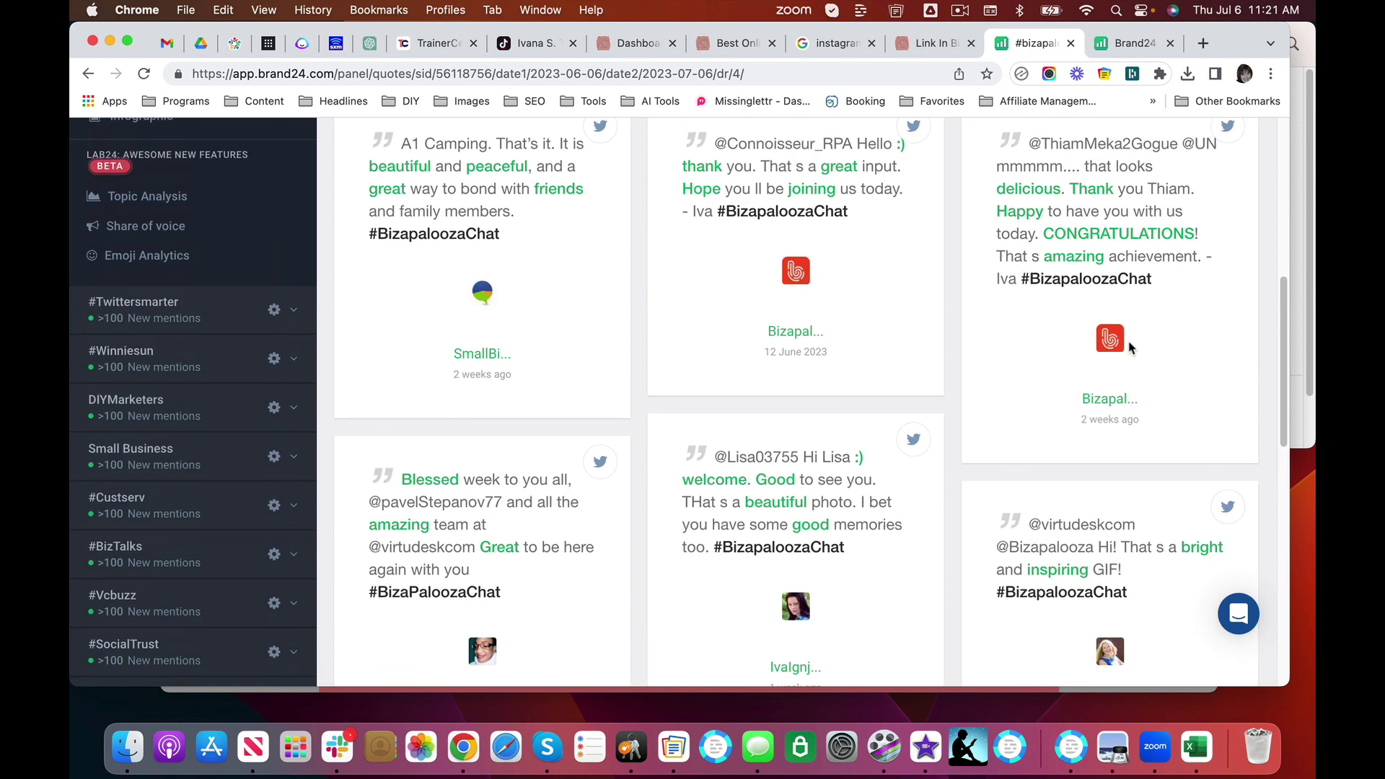
pyautogui.scroll(8, 137, 346)
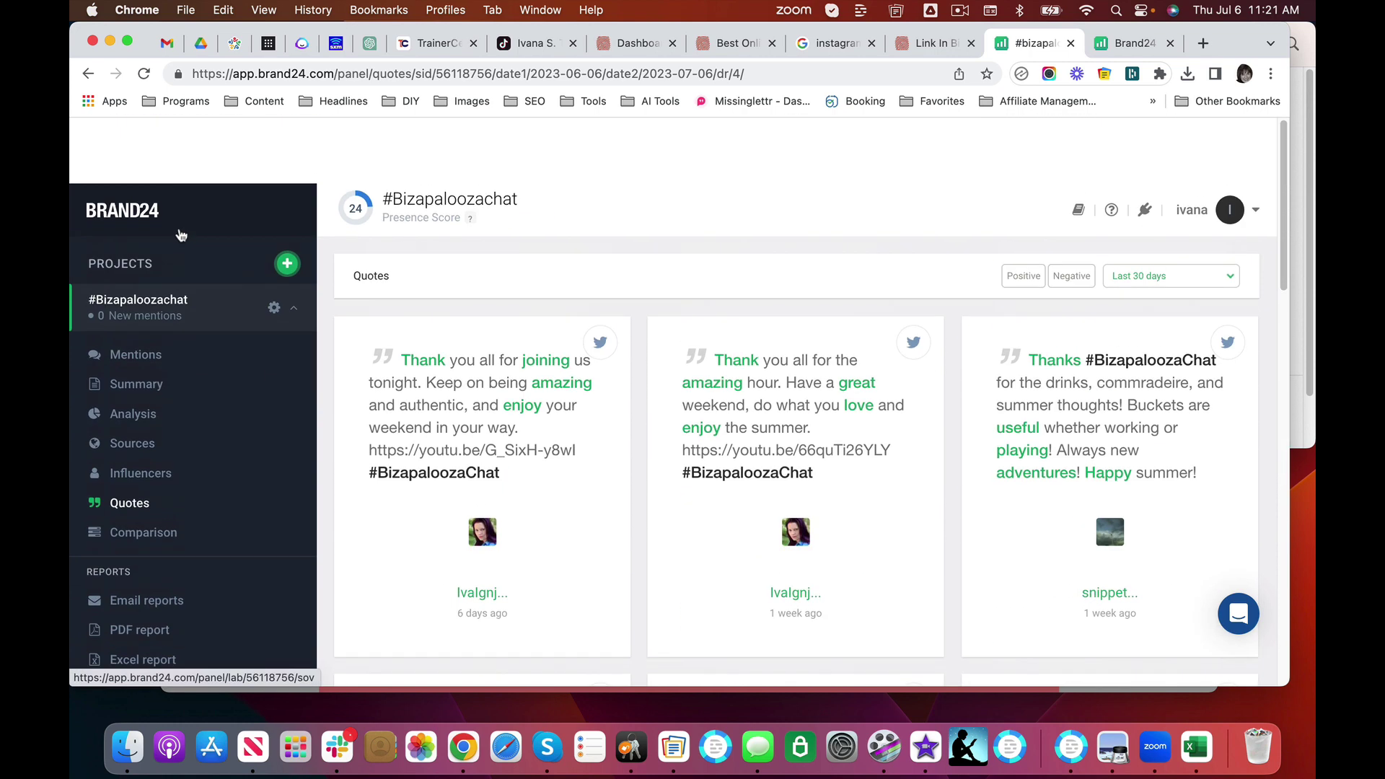
pyautogui.scroll(-1, 115, 462)
pyautogui.click(144, 468)
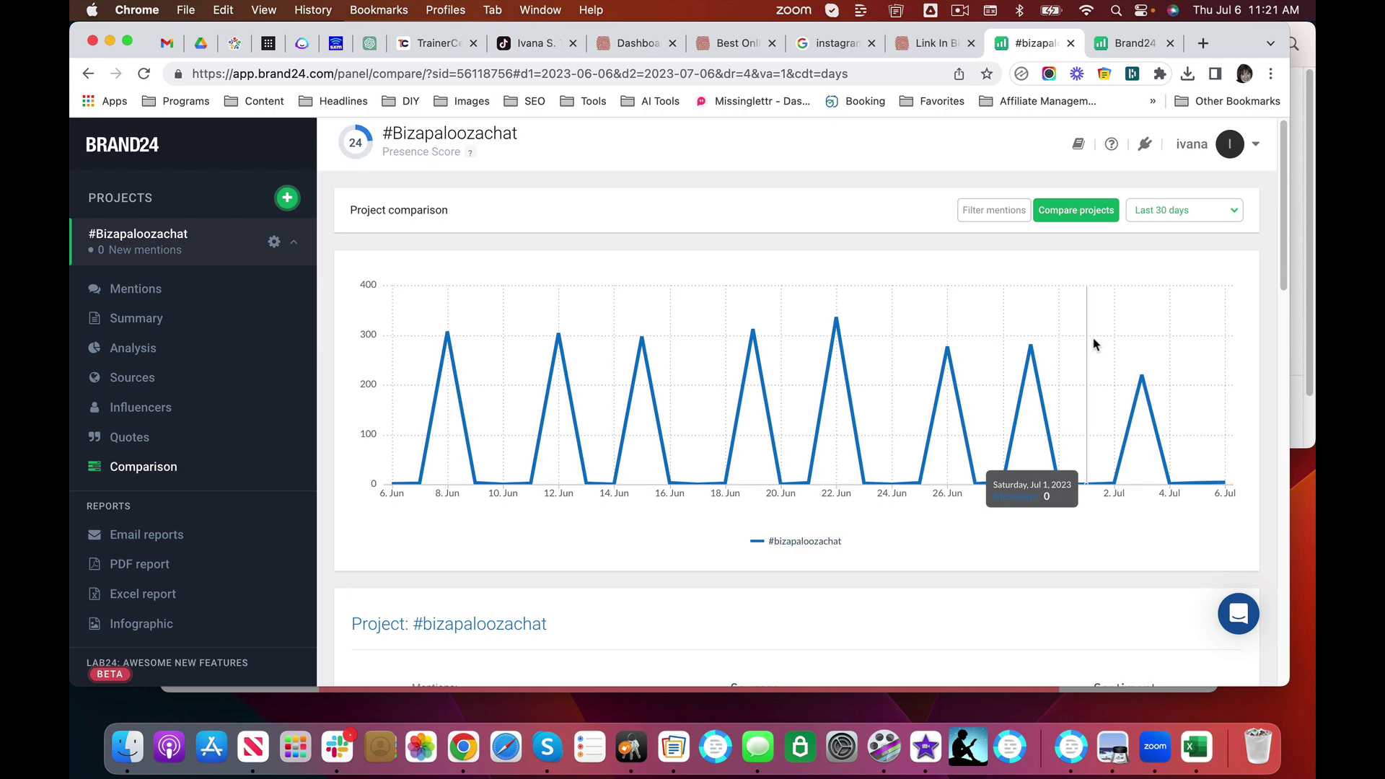
# Add the #winniesun project to the #Bizapaloozachat comparison.
pyautogui.scroll(-2, 1063, 346)
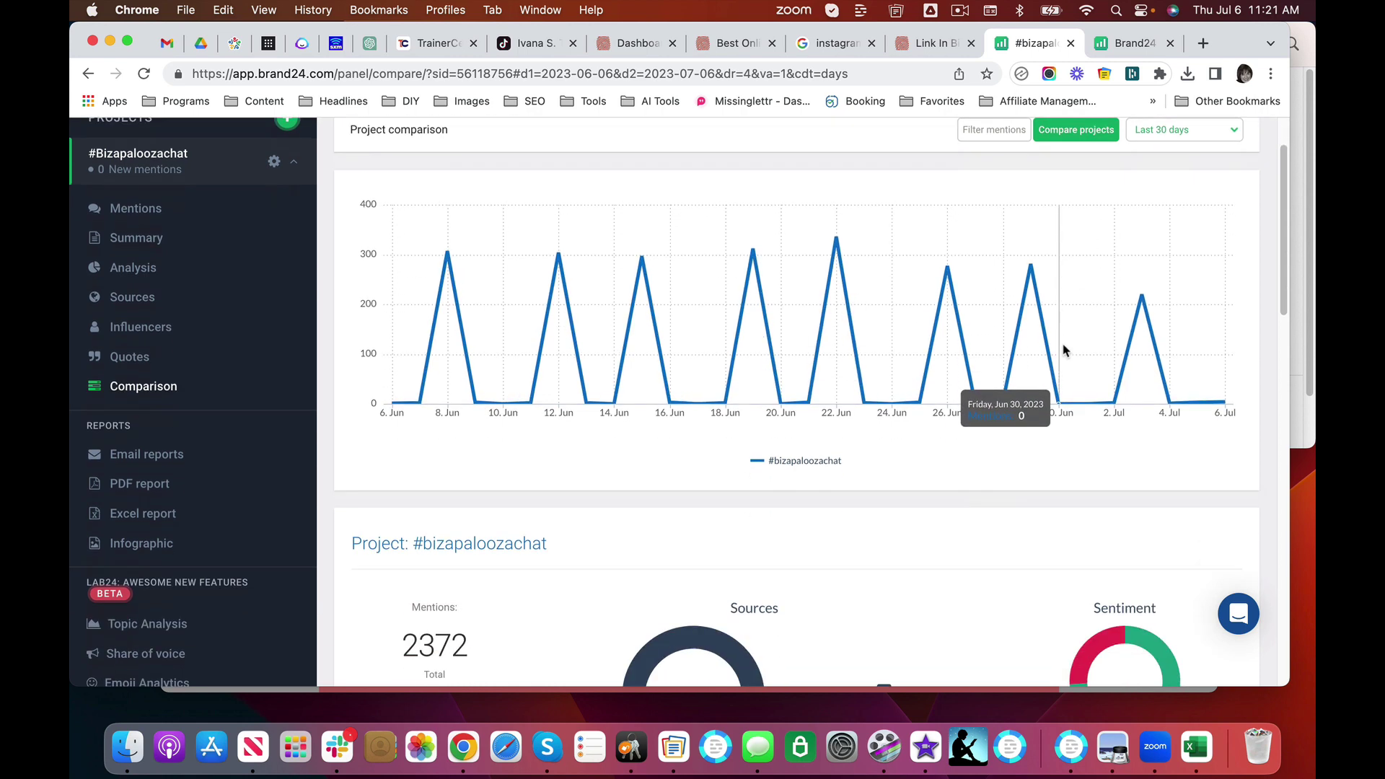
pyautogui.scroll(-1, 1064, 351)
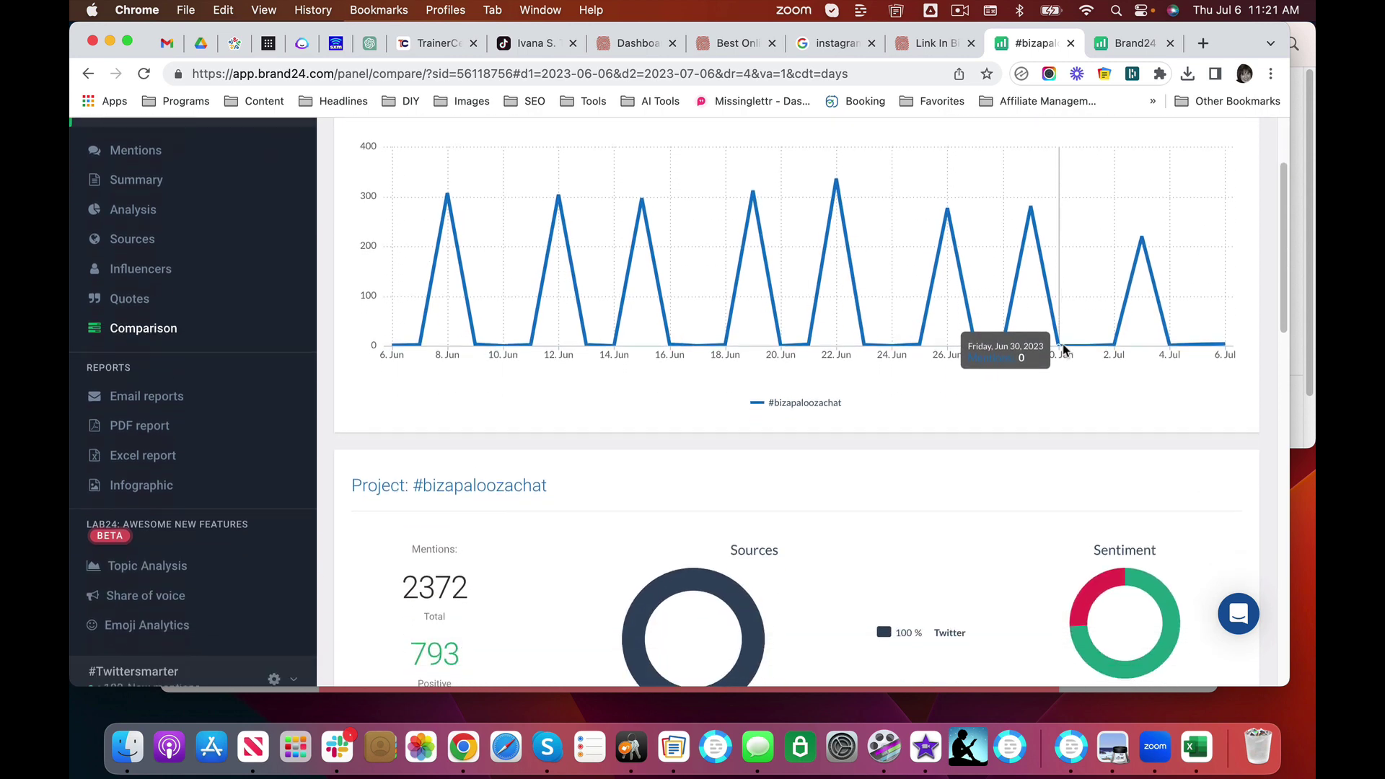
pyautogui.scroll(-8, 1063, 350)
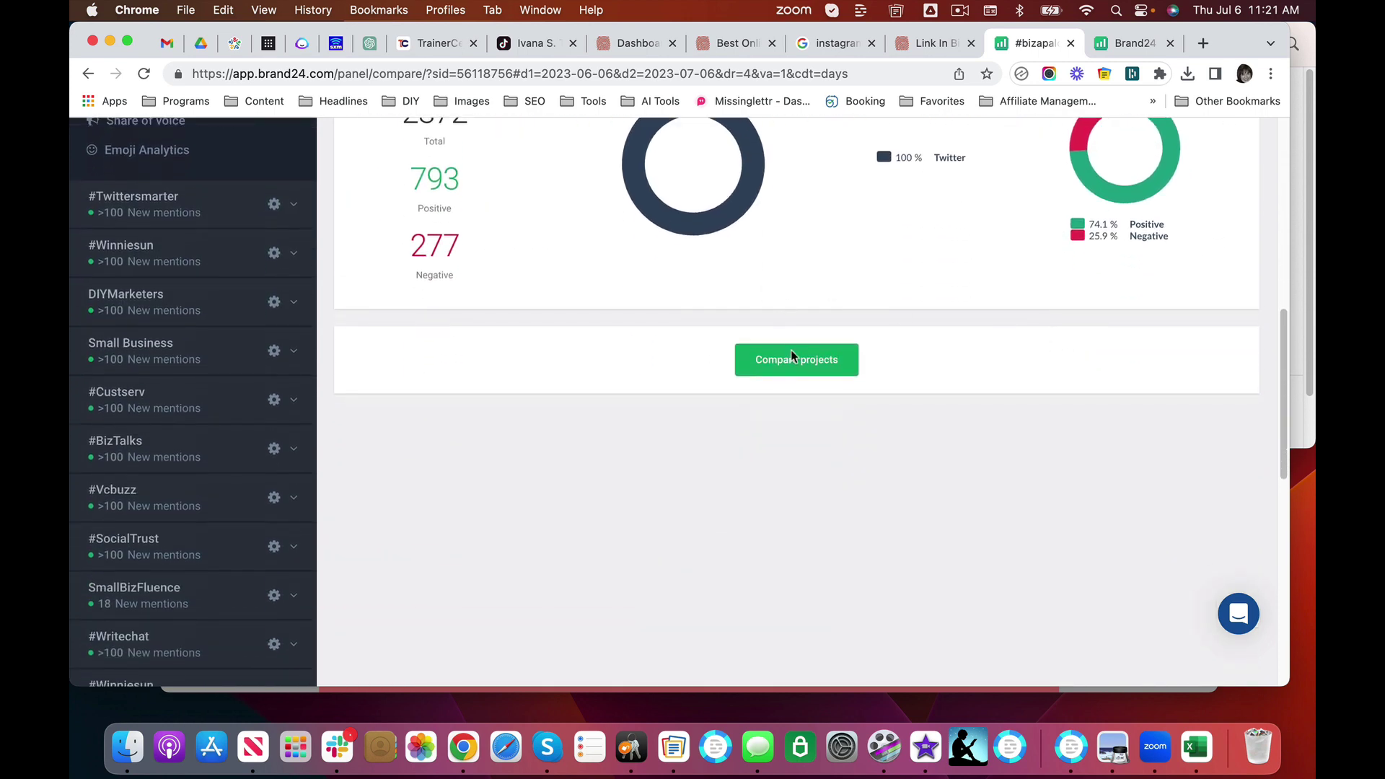
pyautogui.click(801, 362)
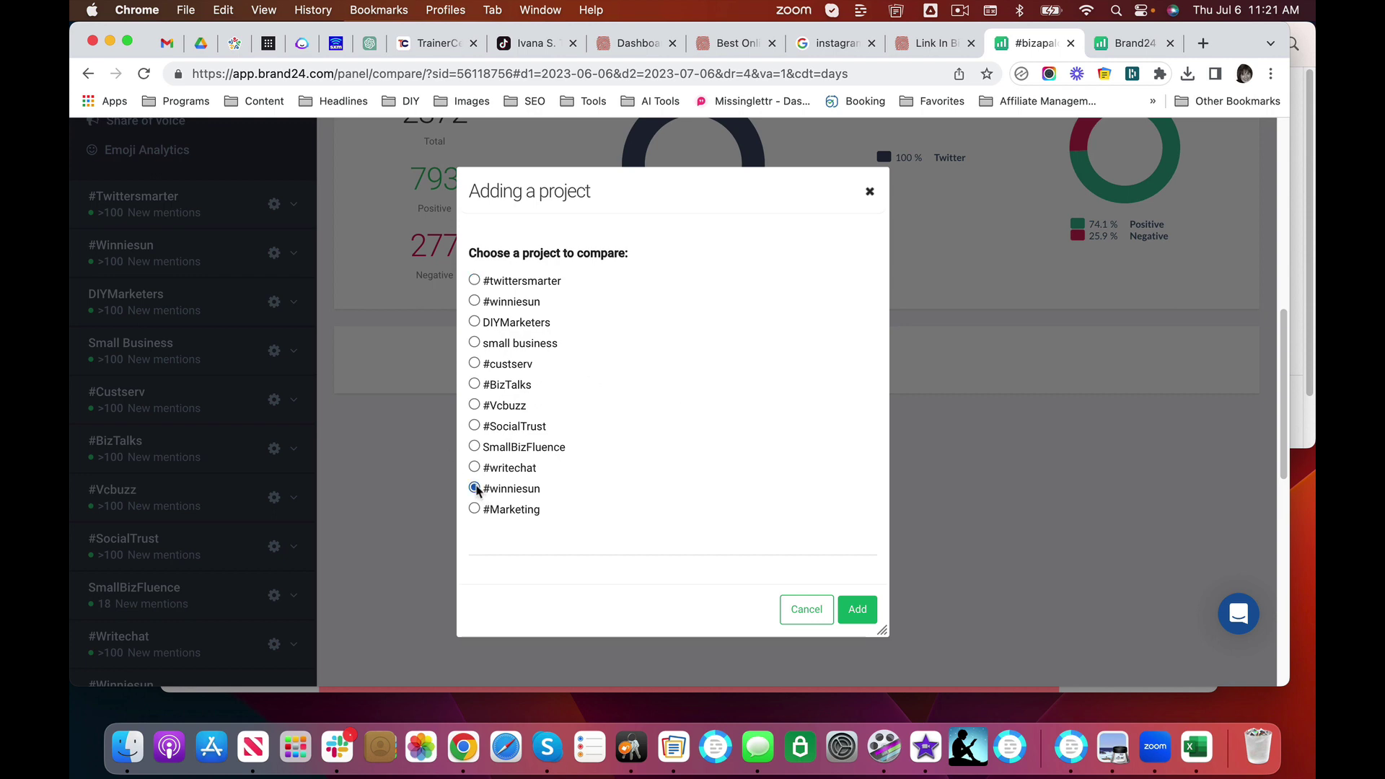
pyautogui.click(857, 610)
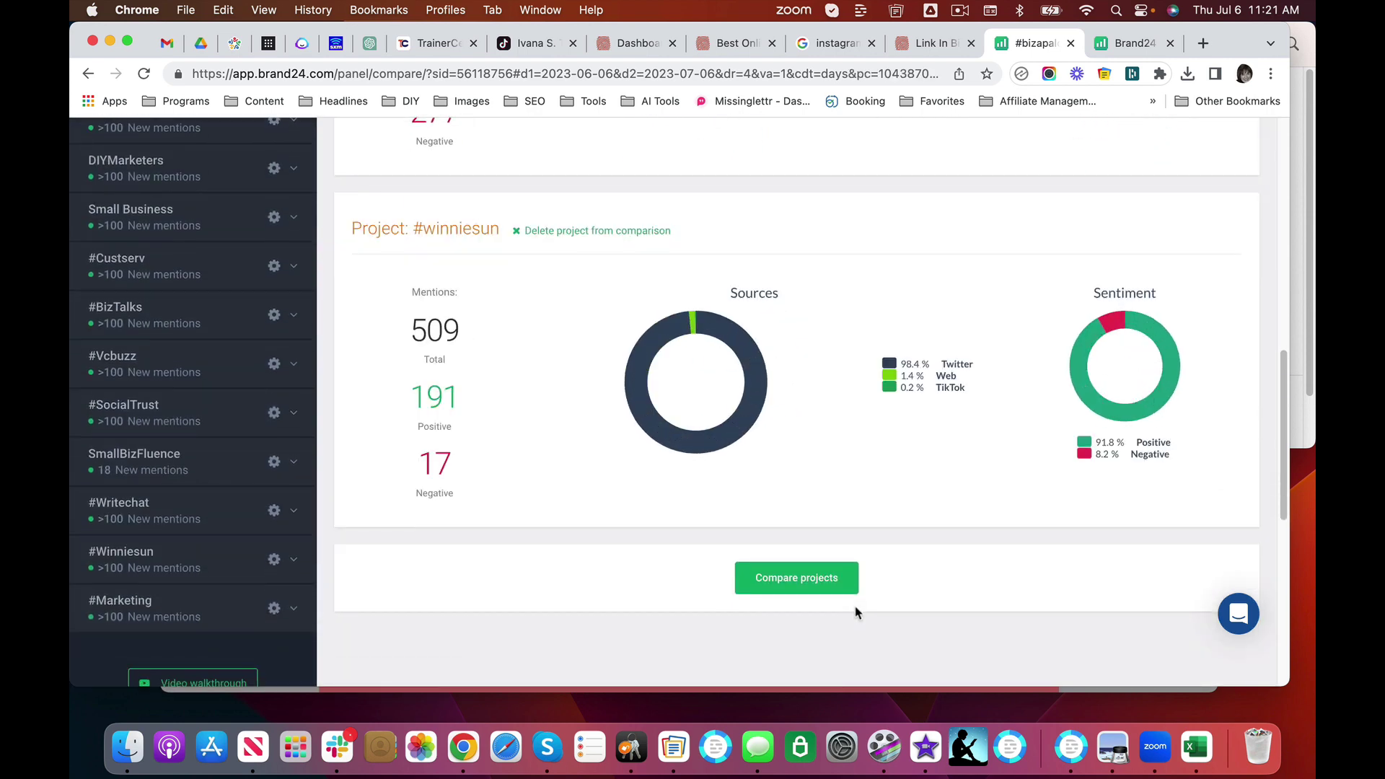
# Review the #winniesun card: 509 mentions, 191 positive and 17 negative, versus 2372.
pyautogui.scroll(10, 865, 396)
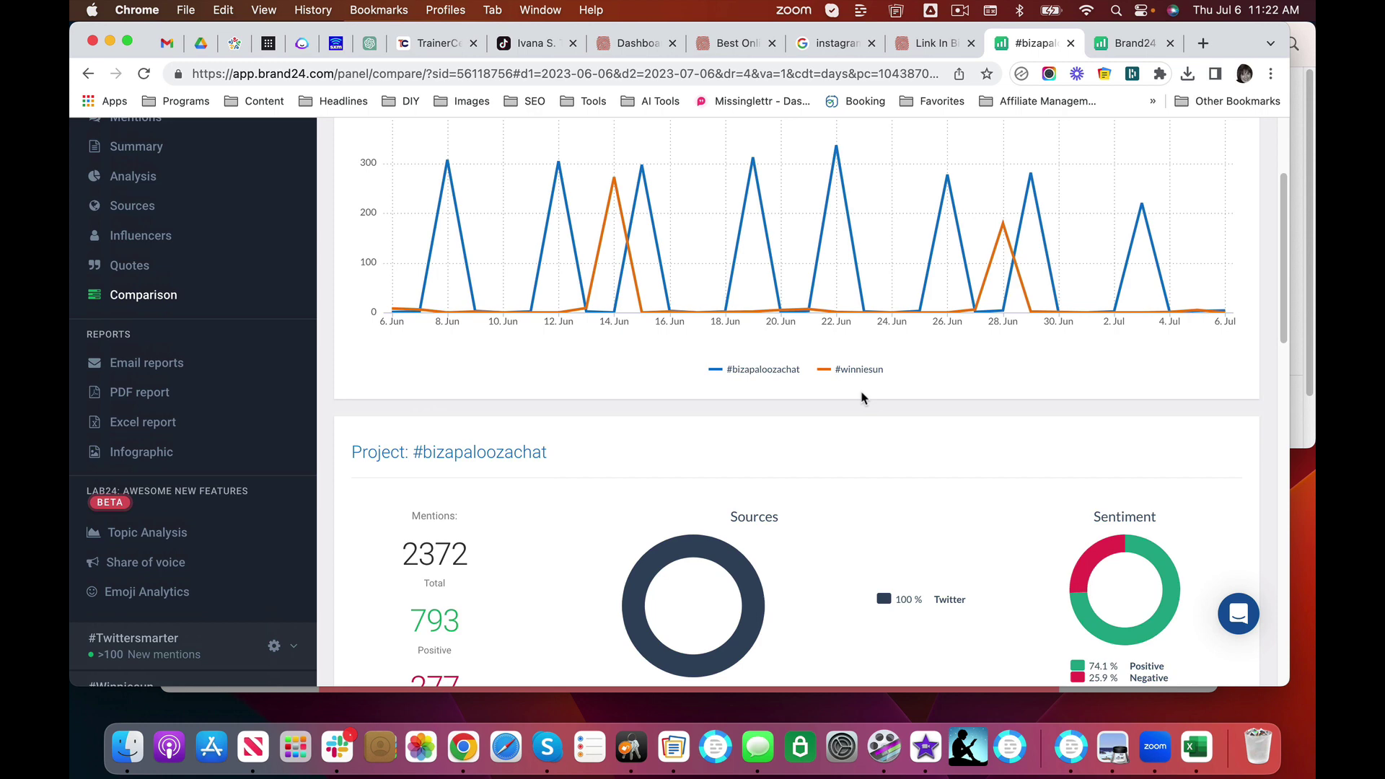
pyautogui.scroll(-1, 862, 398)
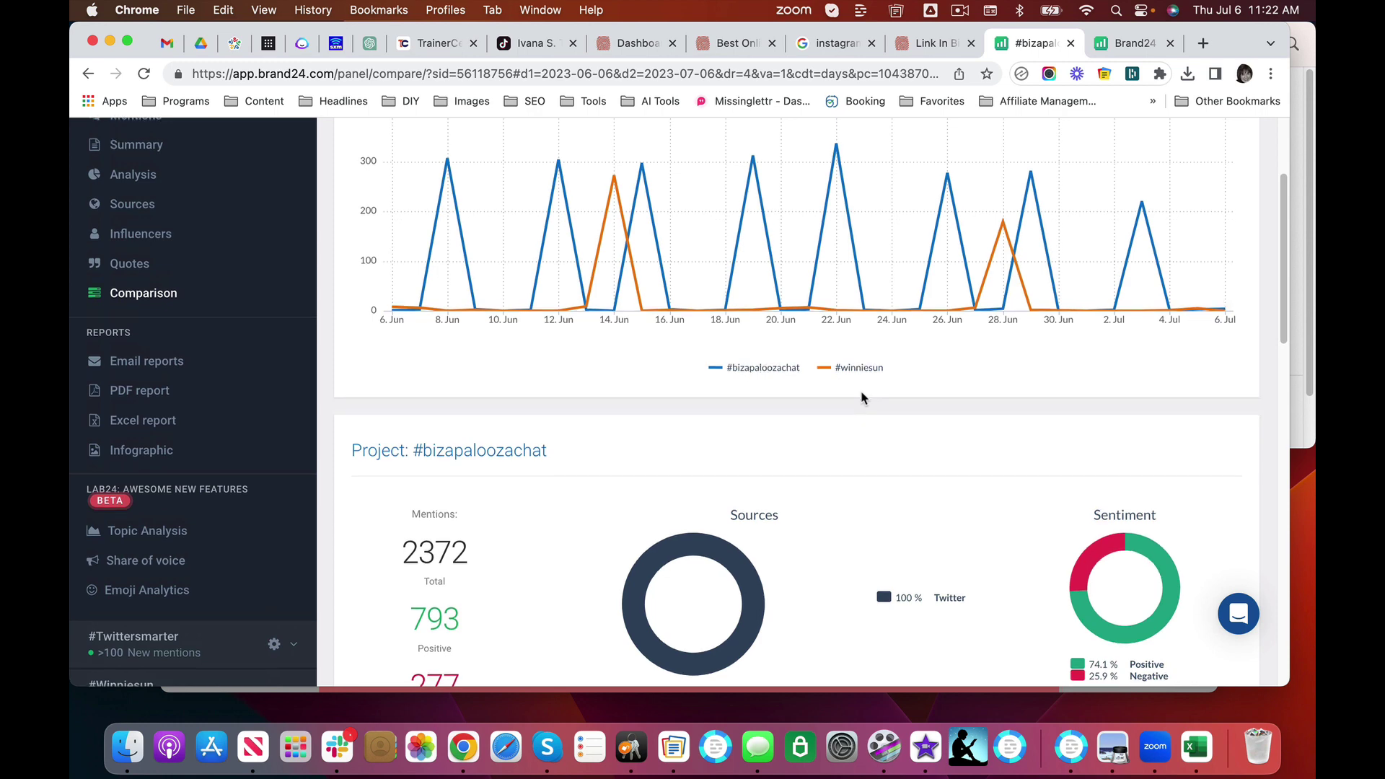
pyautogui.scroll(-8, 861, 398)
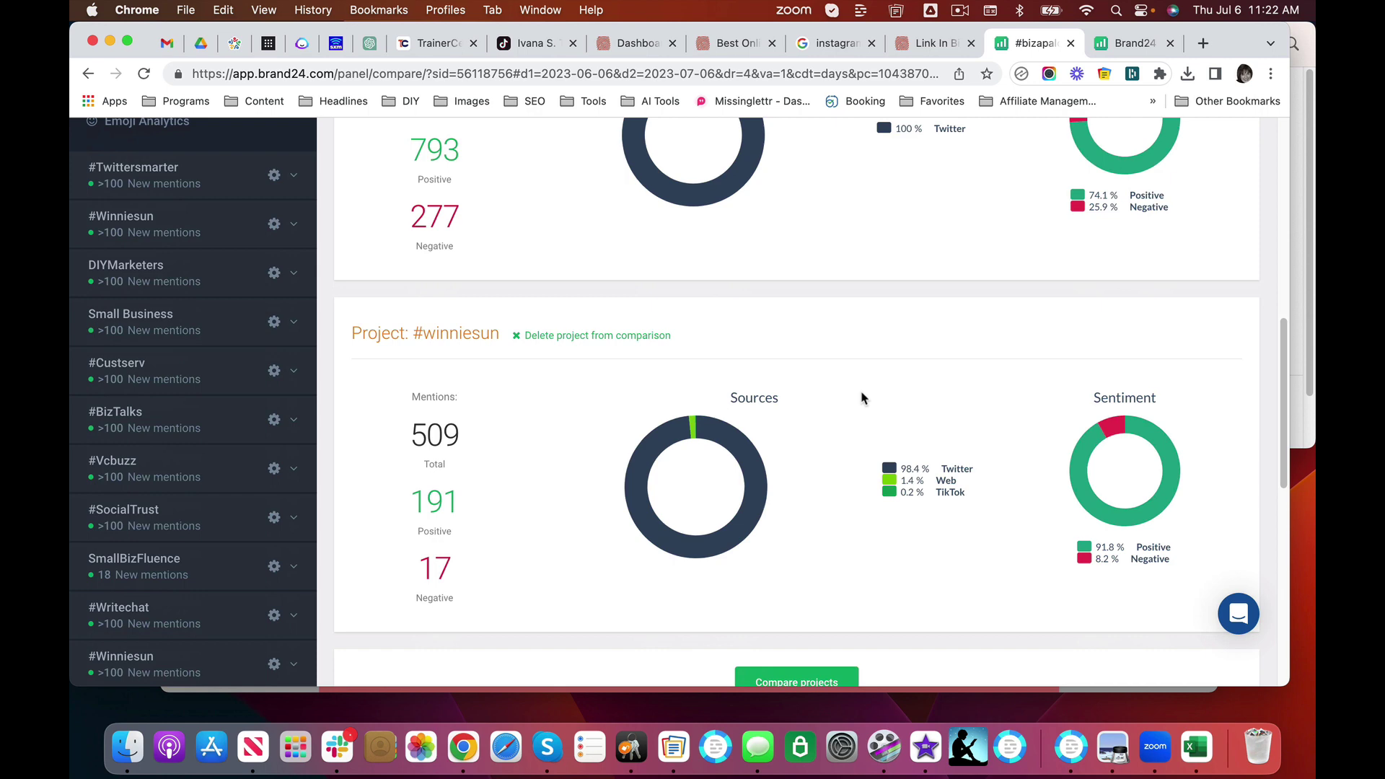
pyautogui.scroll(3, 862, 398)
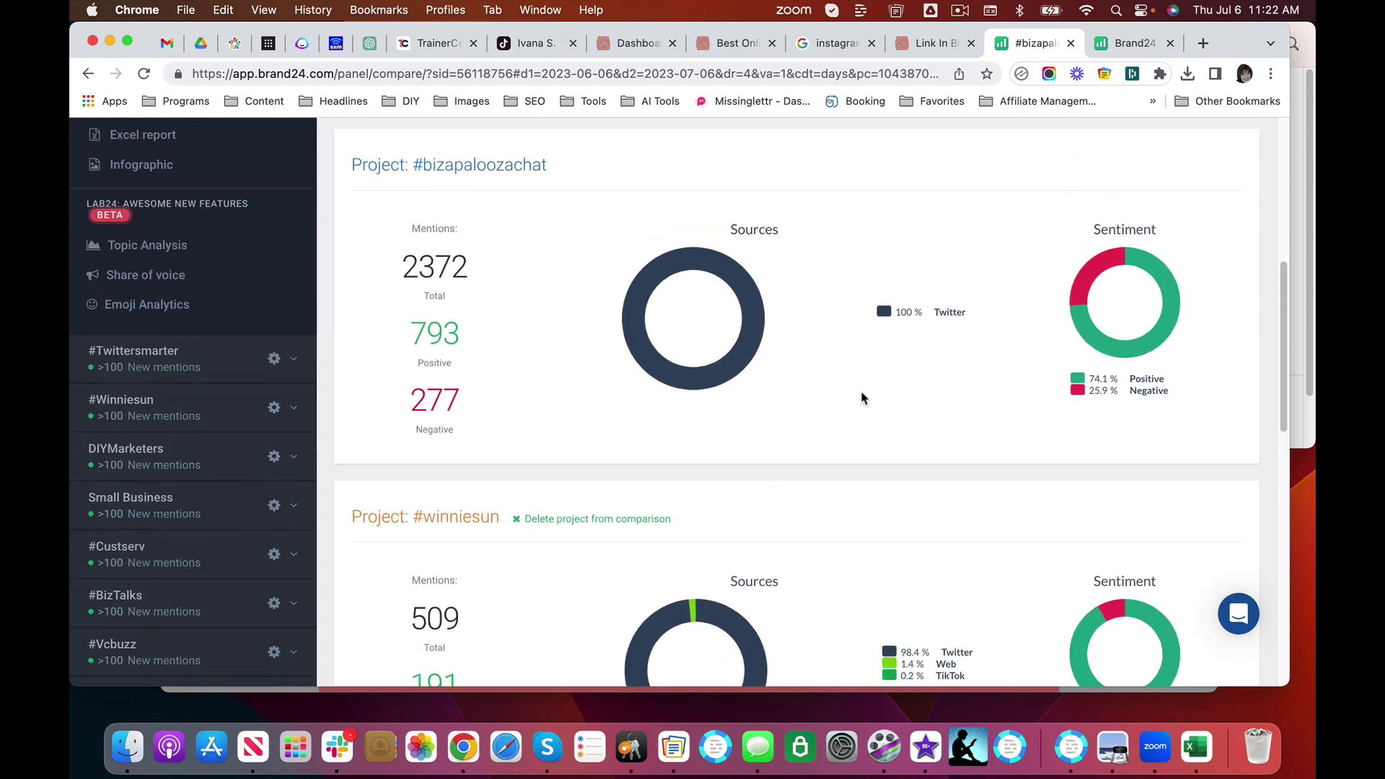
pyautogui.scroll(7, 863, 396)
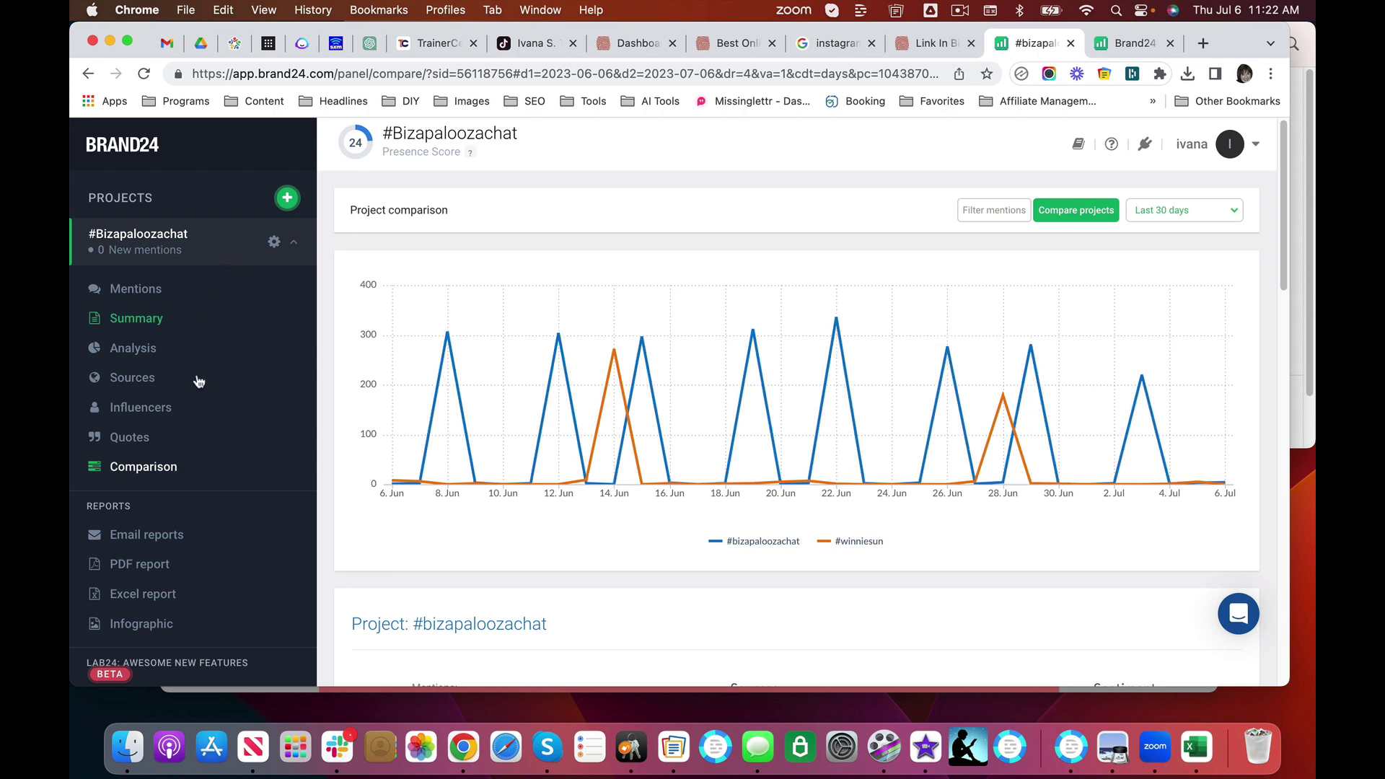
pyautogui.scroll(-10, 581, 390)
pyautogui.scroll(-3, 581, 390)
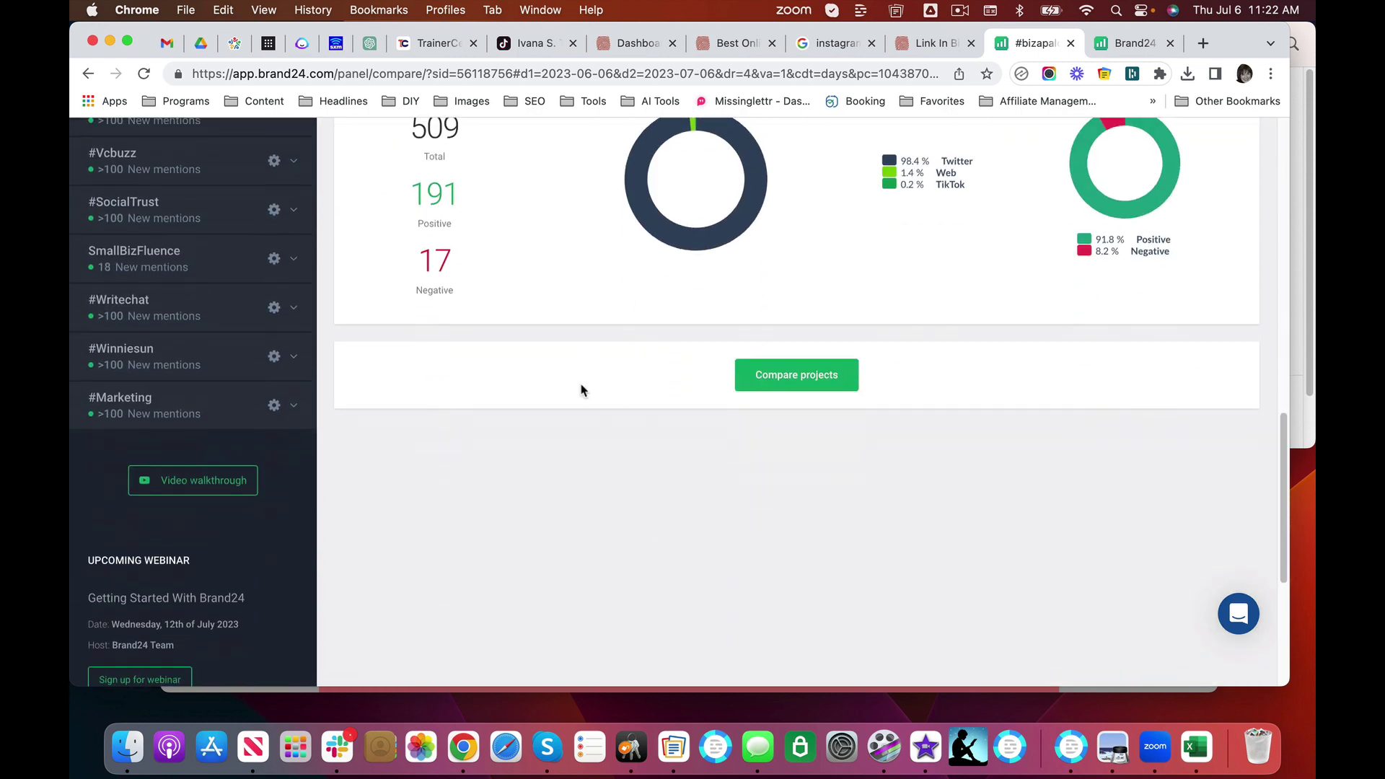
# Add #custserv as a third line on the 30-day comparison chart.
pyautogui.click(799, 370)
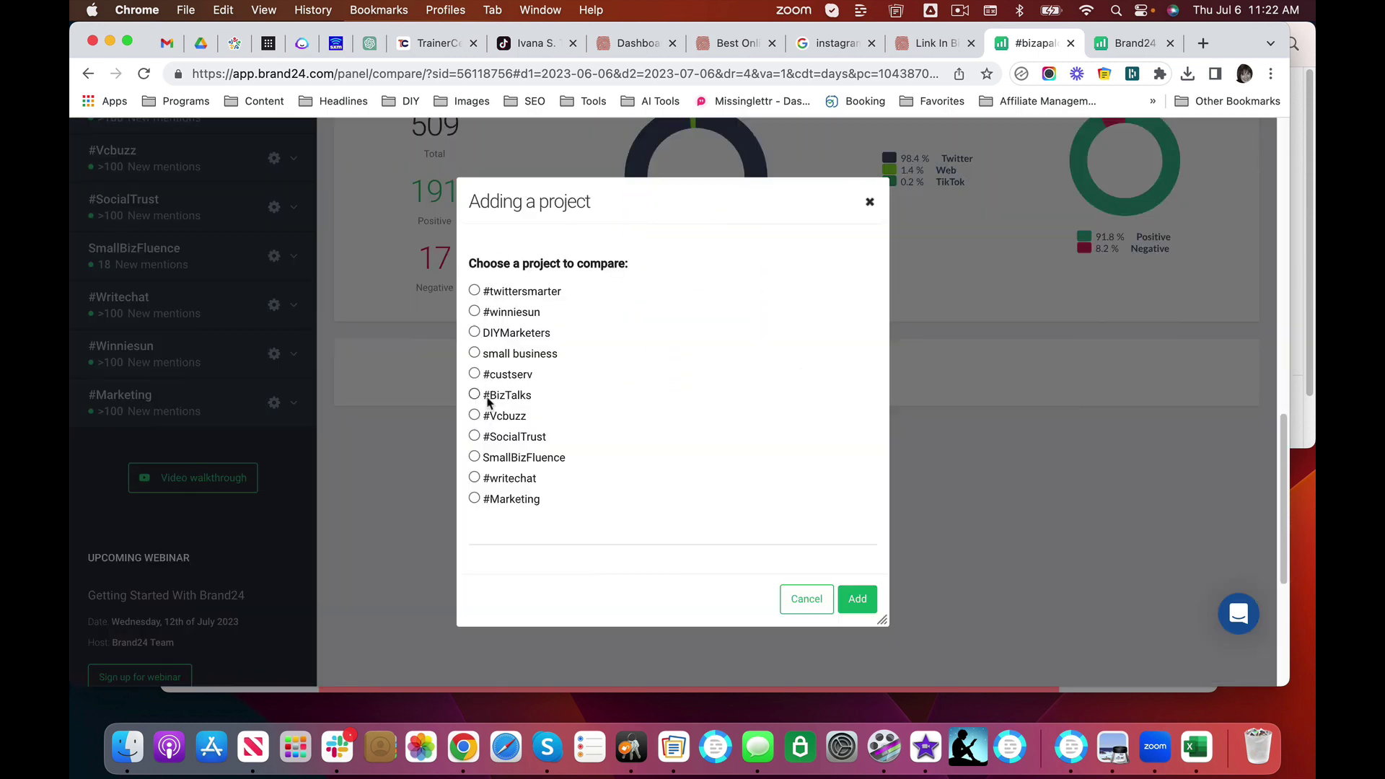
pyautogui.click(475, 373)
pyautogui.click(856, 599)
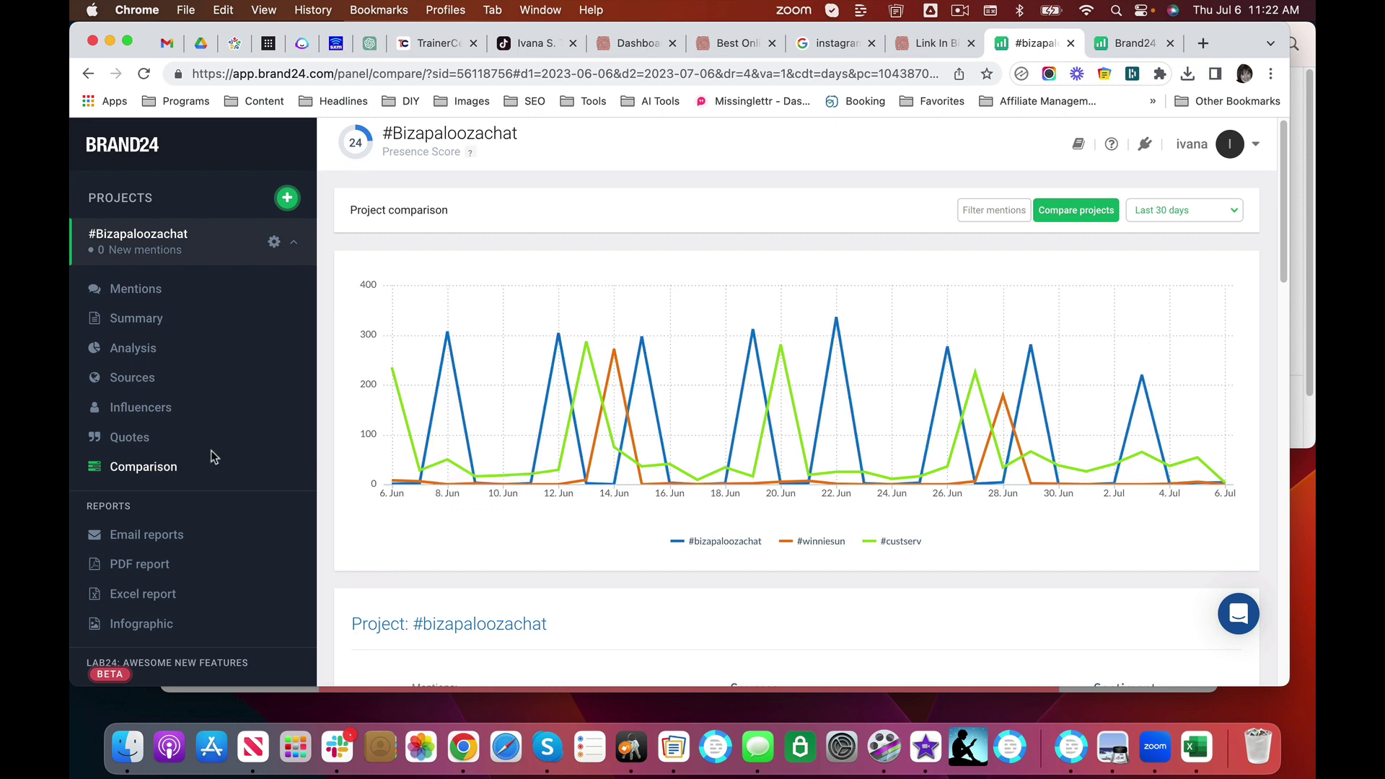
# Open the Small Business project from the projects list and scroll through its mentions.
pyautogui.click(144, 201)
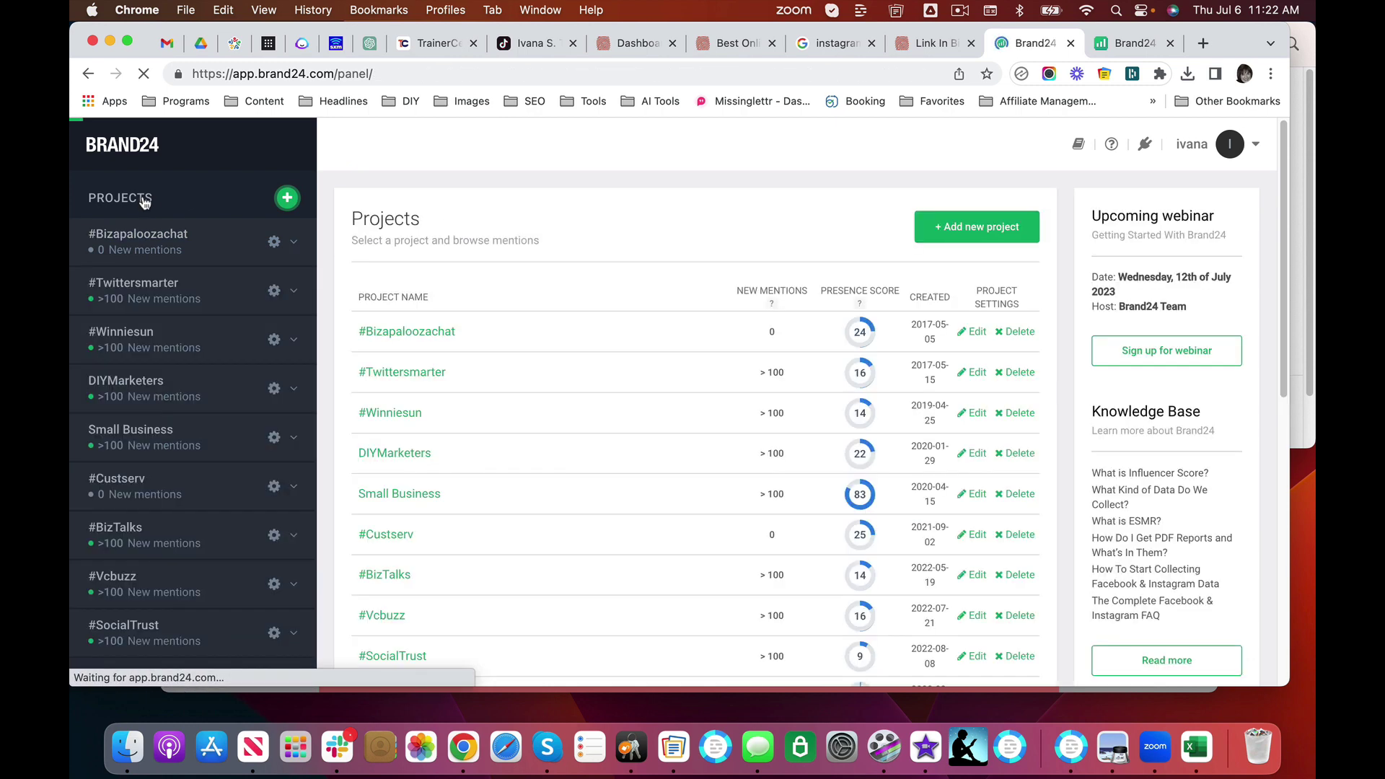
pyautogui.scroll(-1, 173, 442)
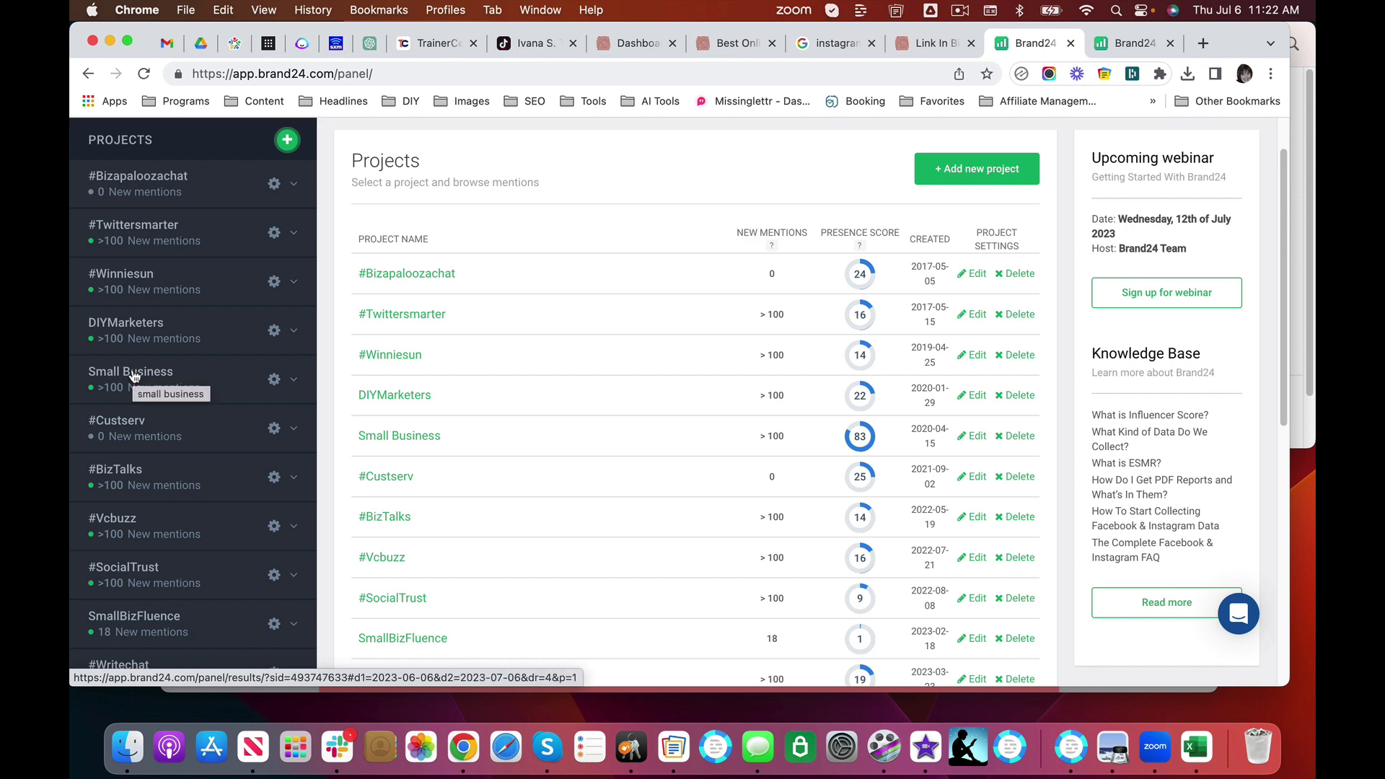
pyautogui.click(133, 373)
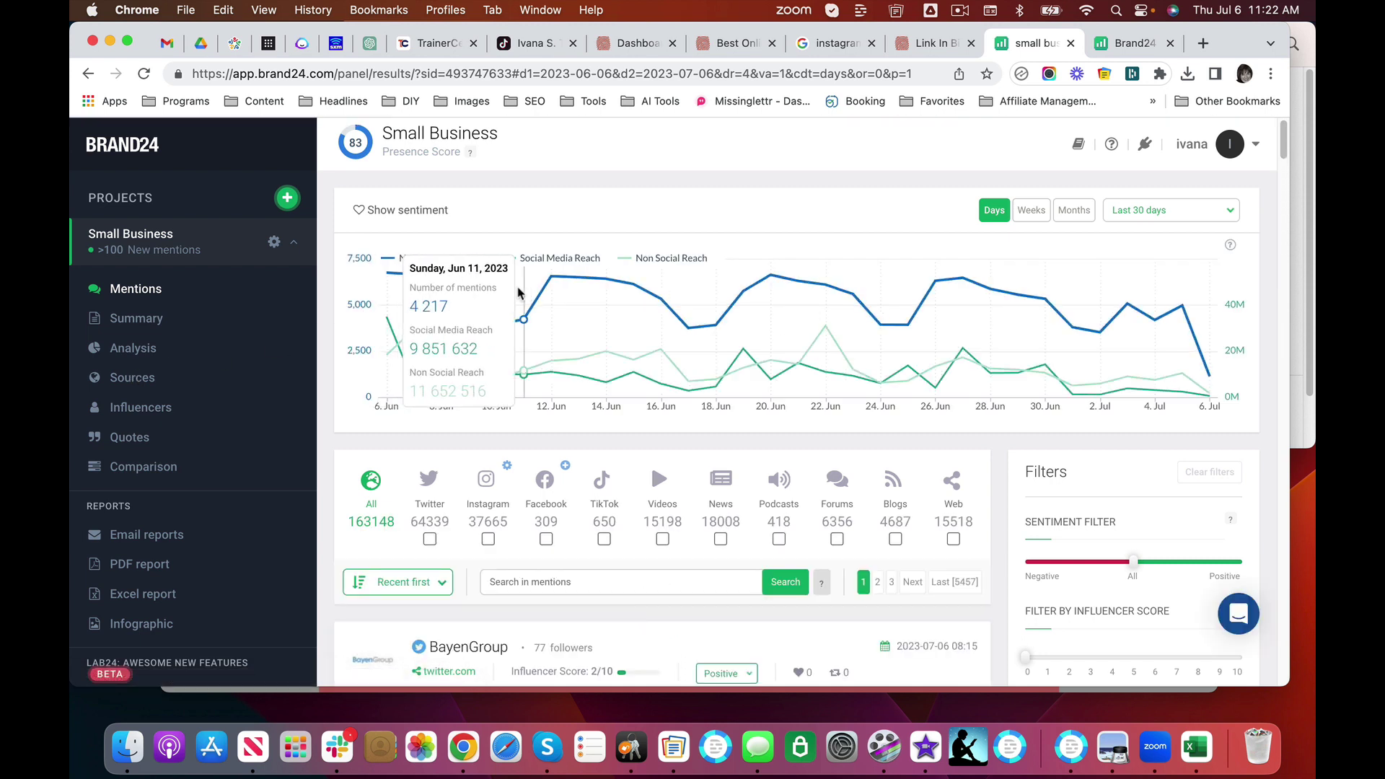
pyautogui.moveTo(580, 290)
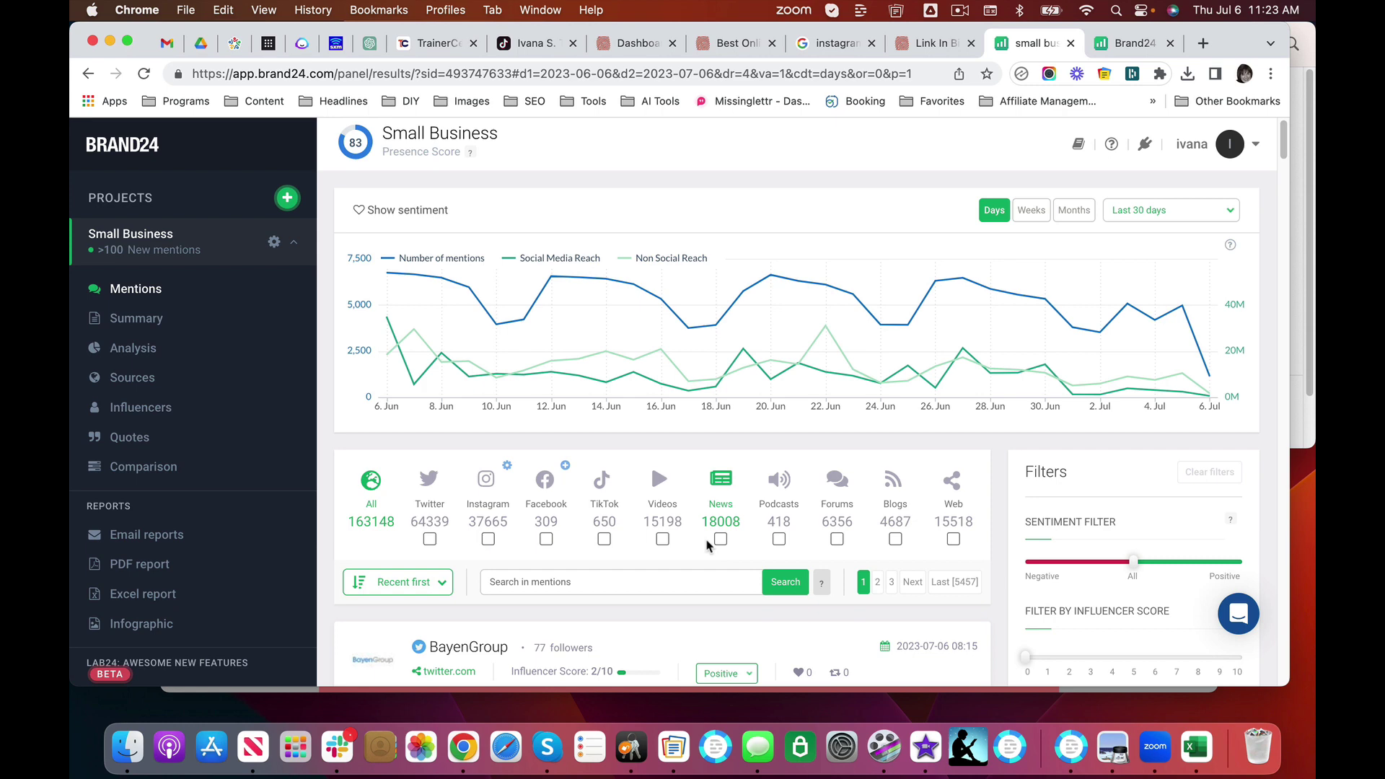
pyautogui.scroll(-1, 708, 546)
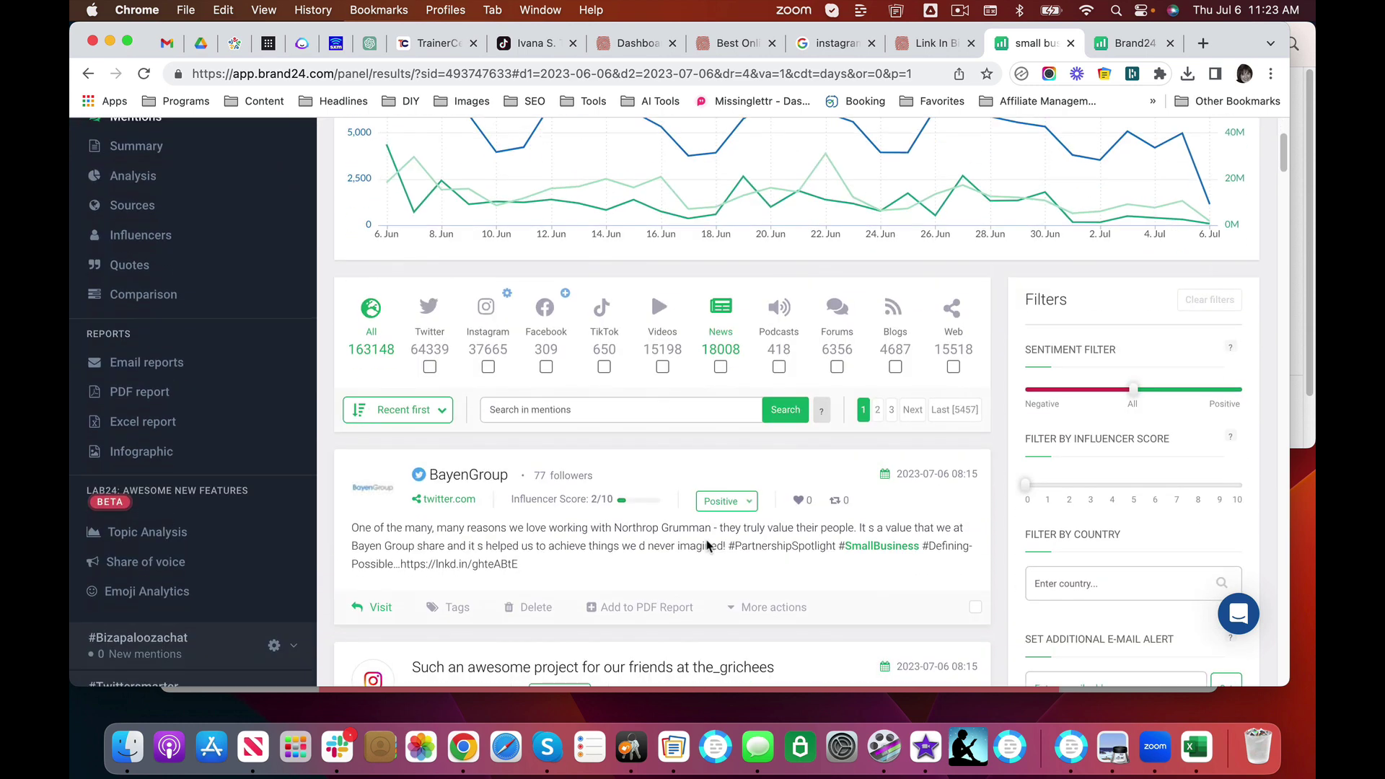
pyautogui.scroll(-3, 707, 546)
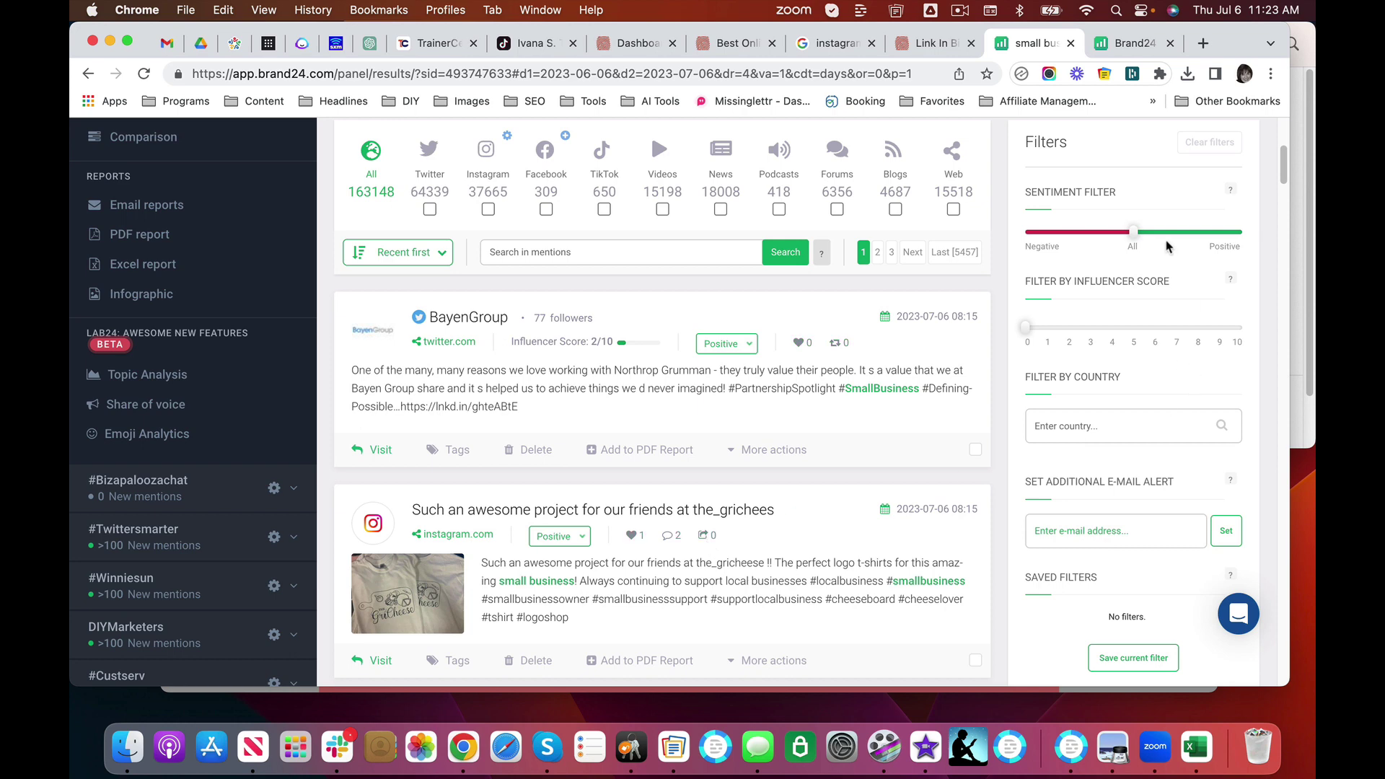
# Filter mentions to Negative sentiment and reclassify the RaceMarketingVA tweet as Positive.
pyautogui.moveTo(1131, 232); pyautogui.dragTo(1058, 240)
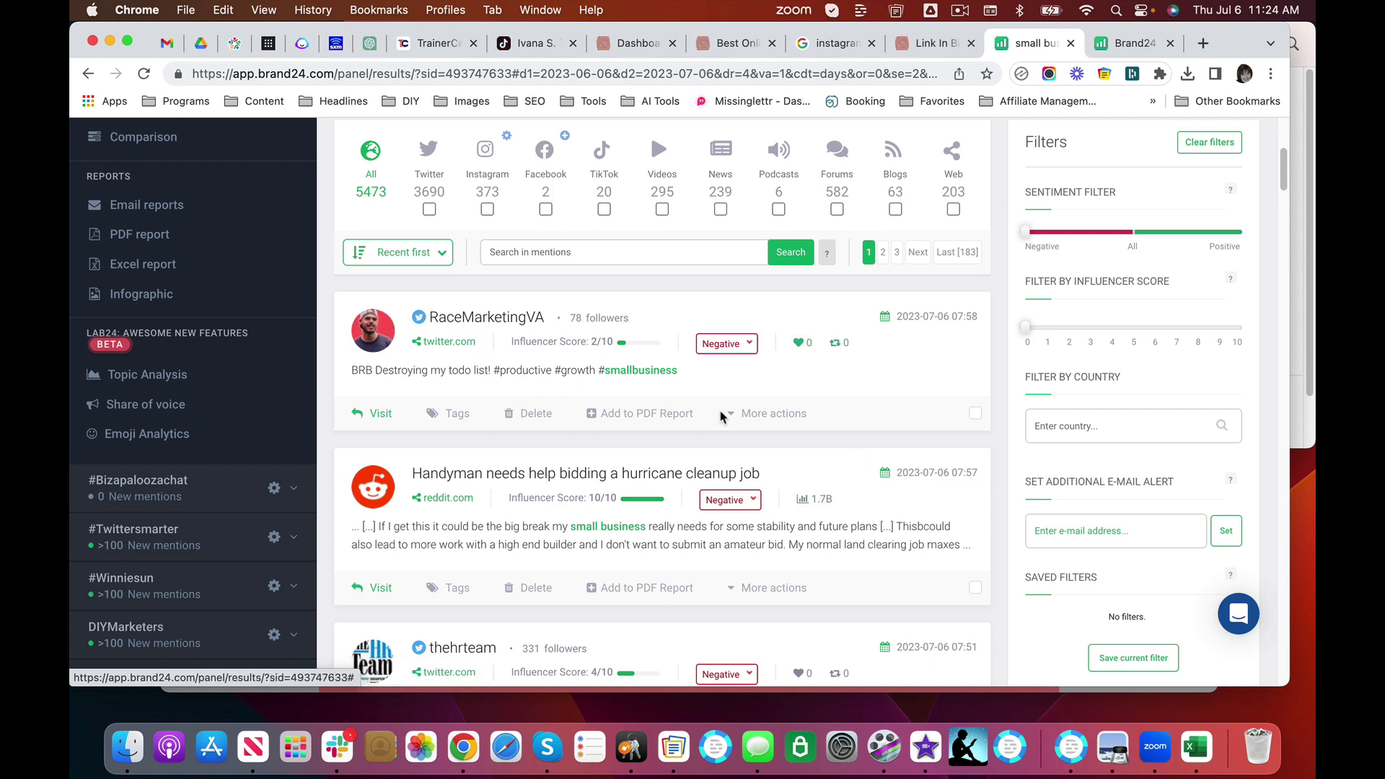
pyautogui.click(748, 346)
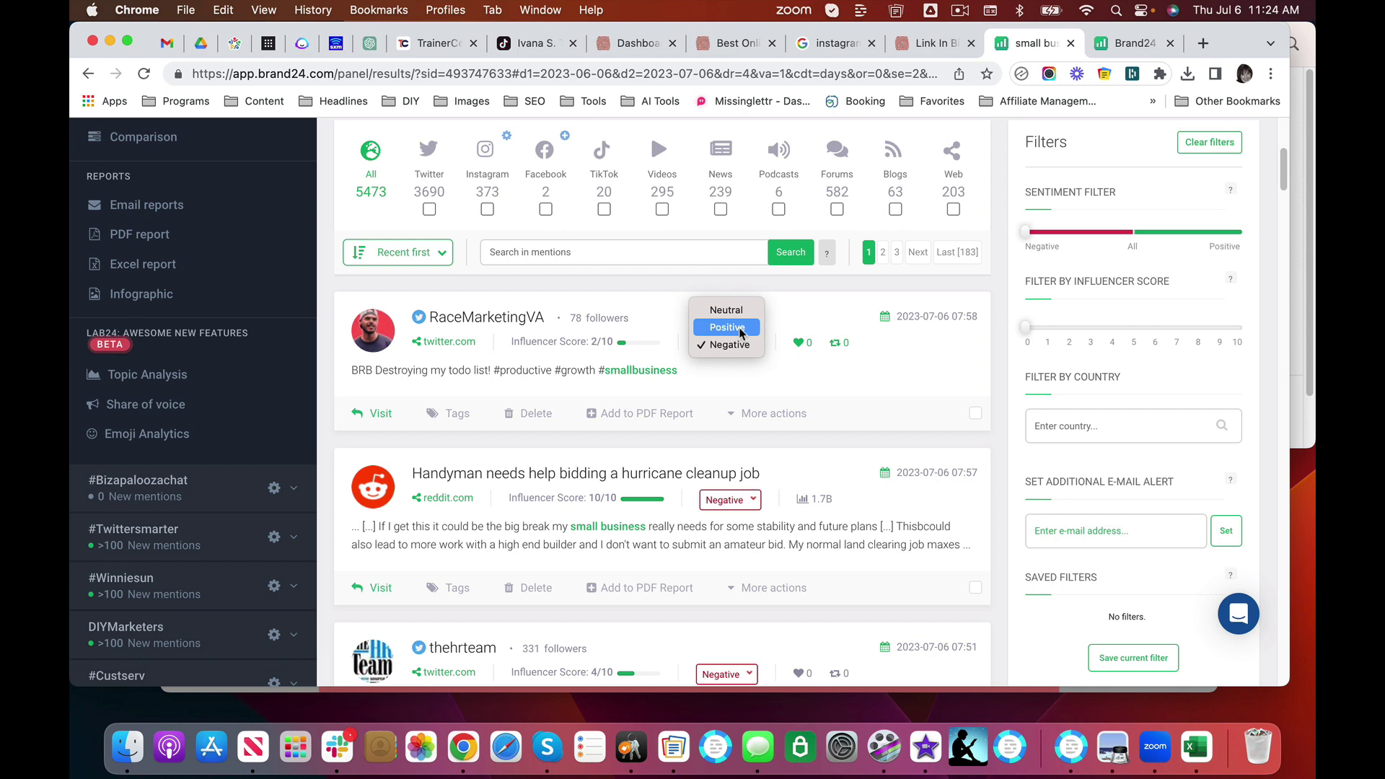
pyautogui.click(726, 327)
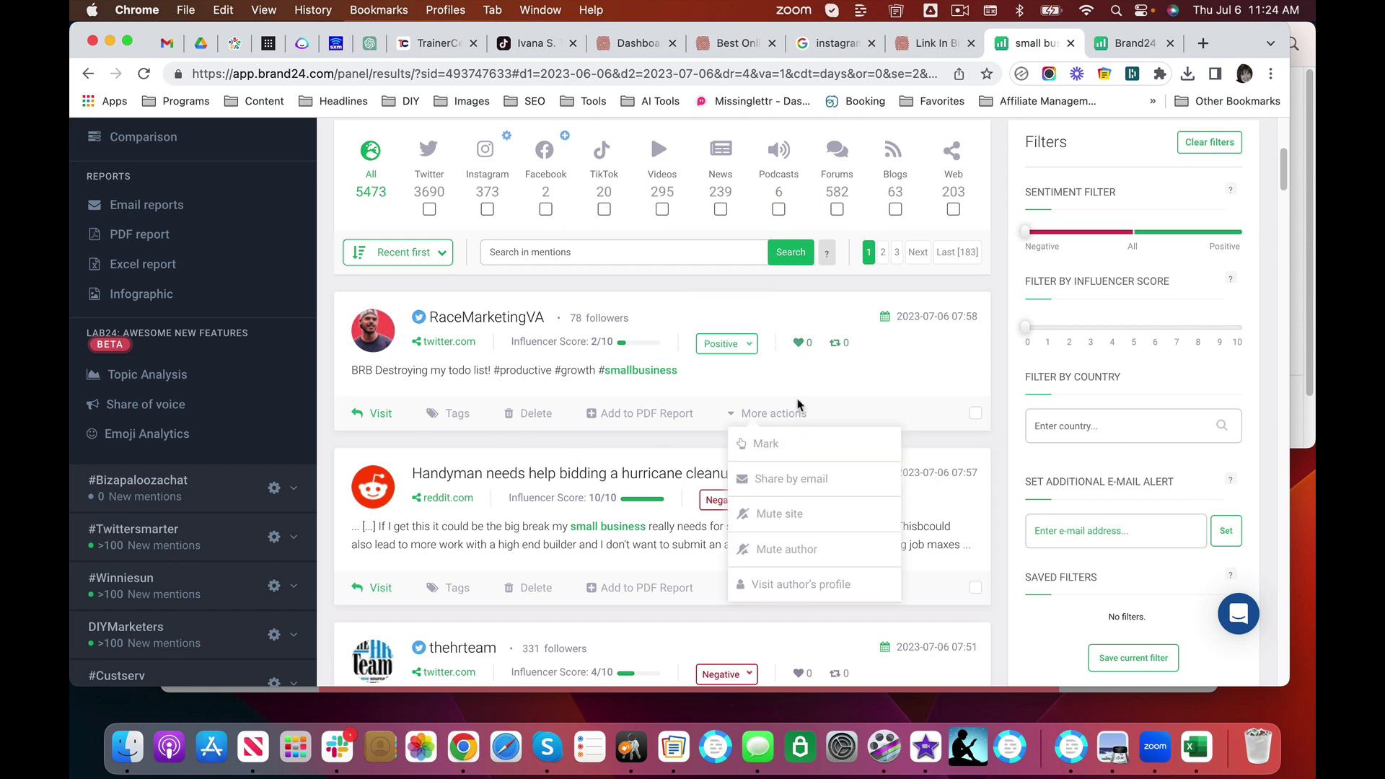
pyautogui.scroll(-3, 540, 540)
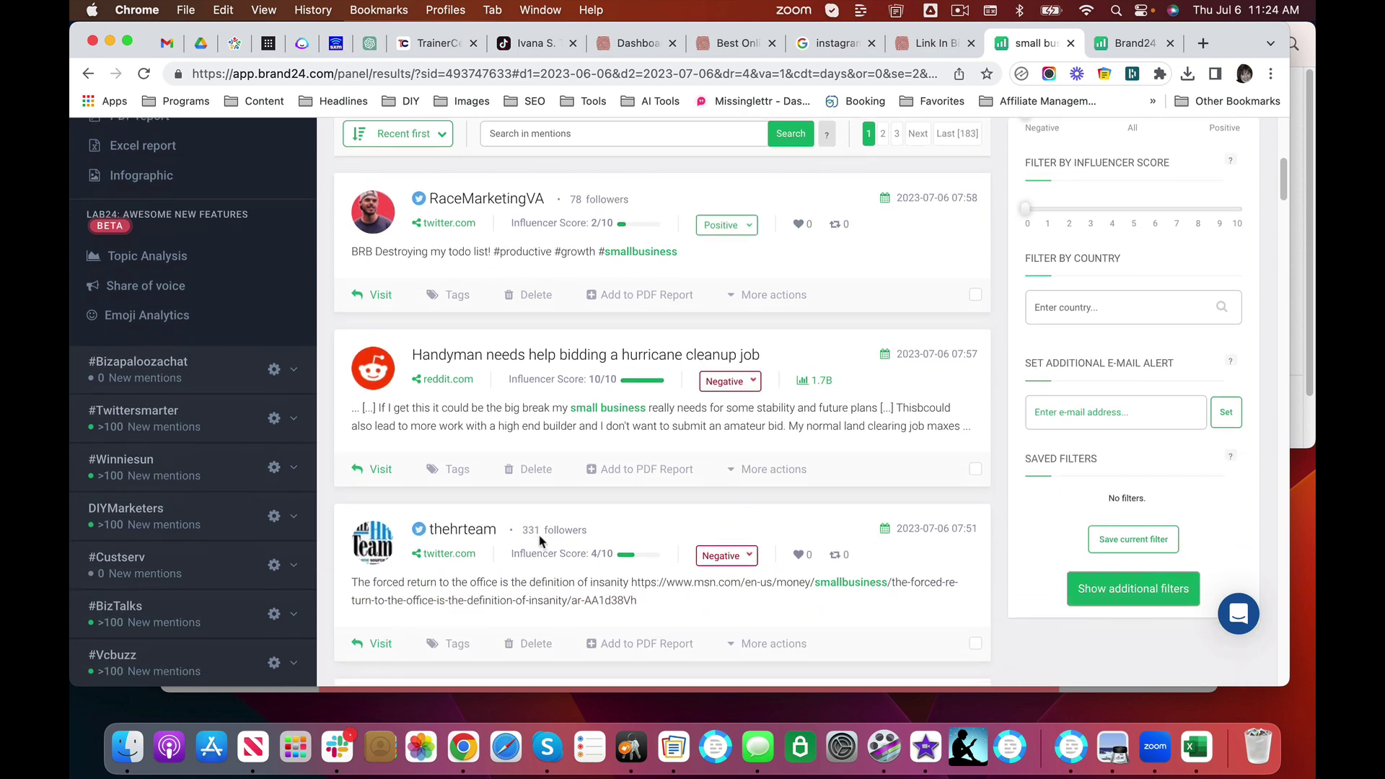
pyautogui.scroll(-5, 540, 541)
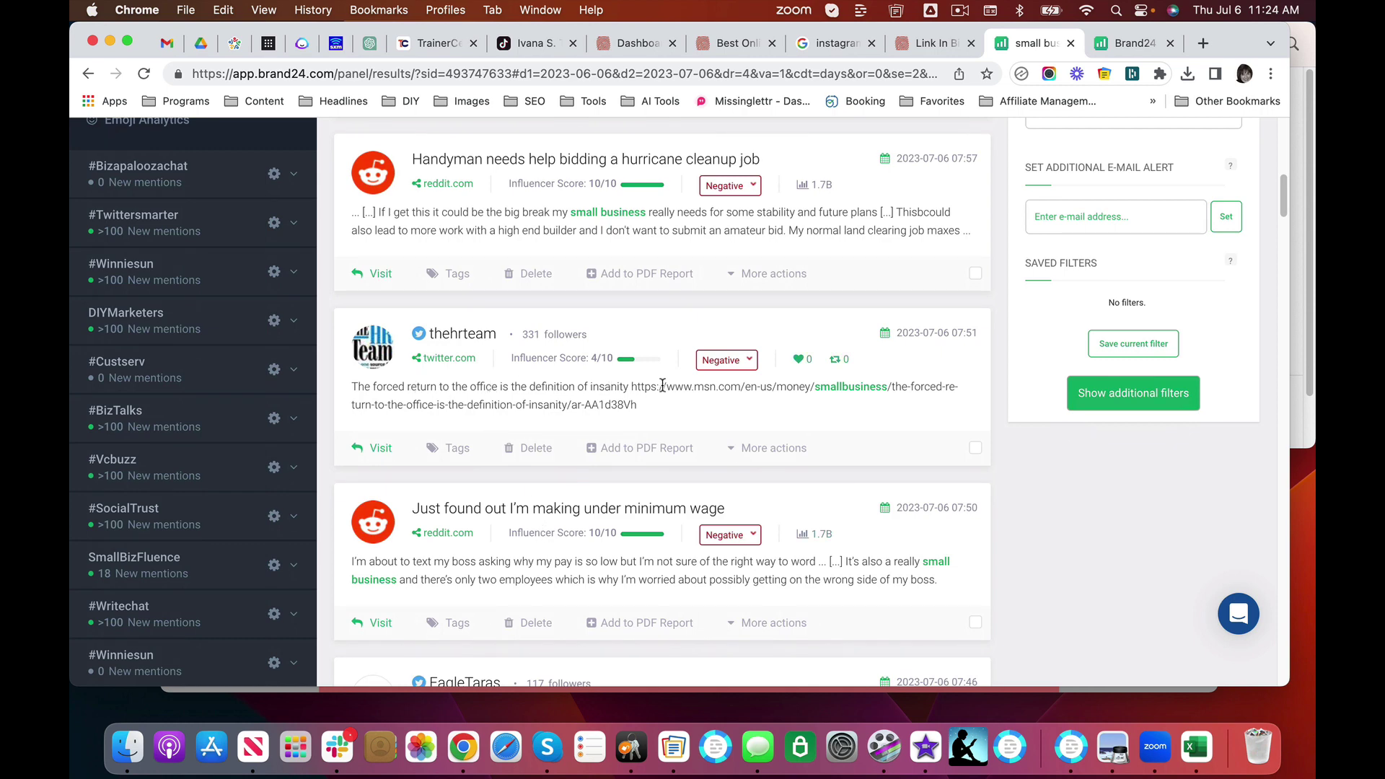
pyautogui.moveTo(581, 388); pyautogui.dragTo(716, 387)
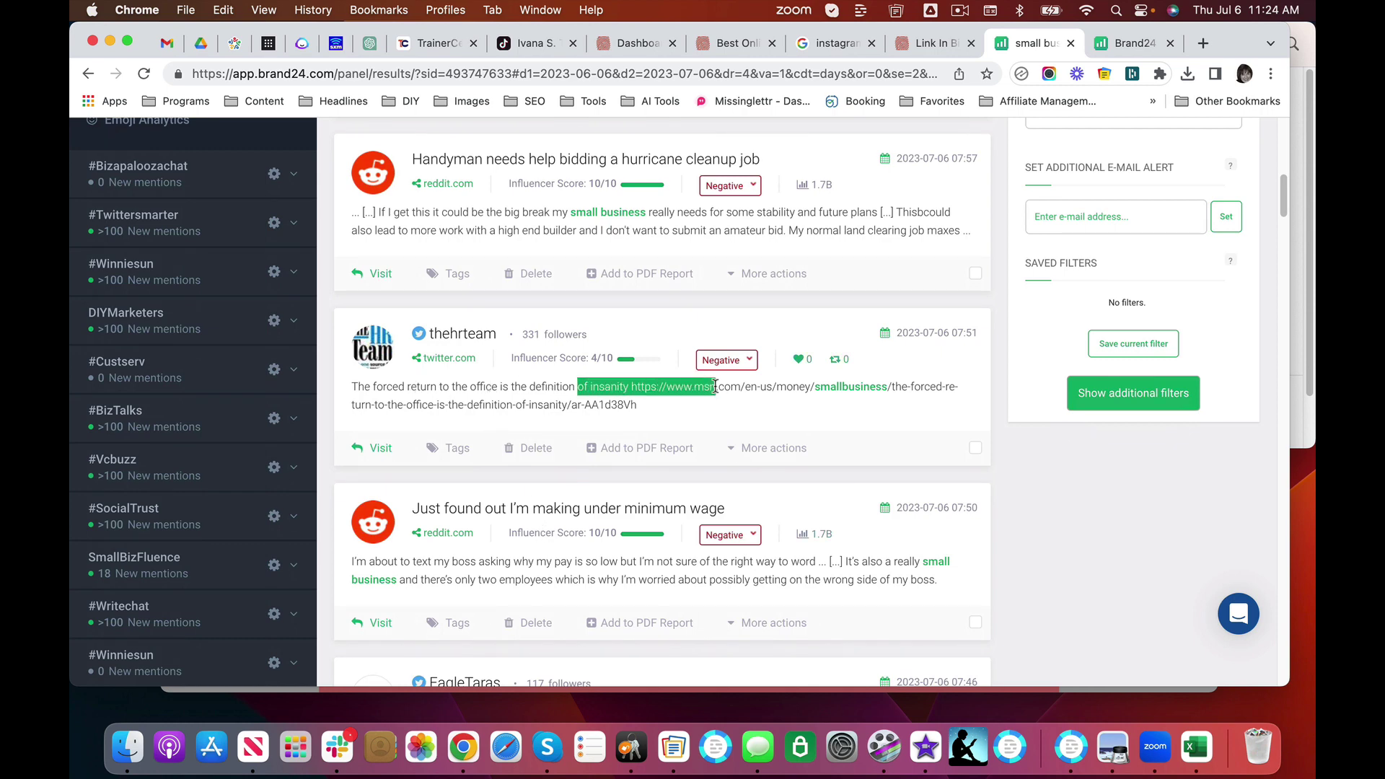
pyautogui.click(594, 383)
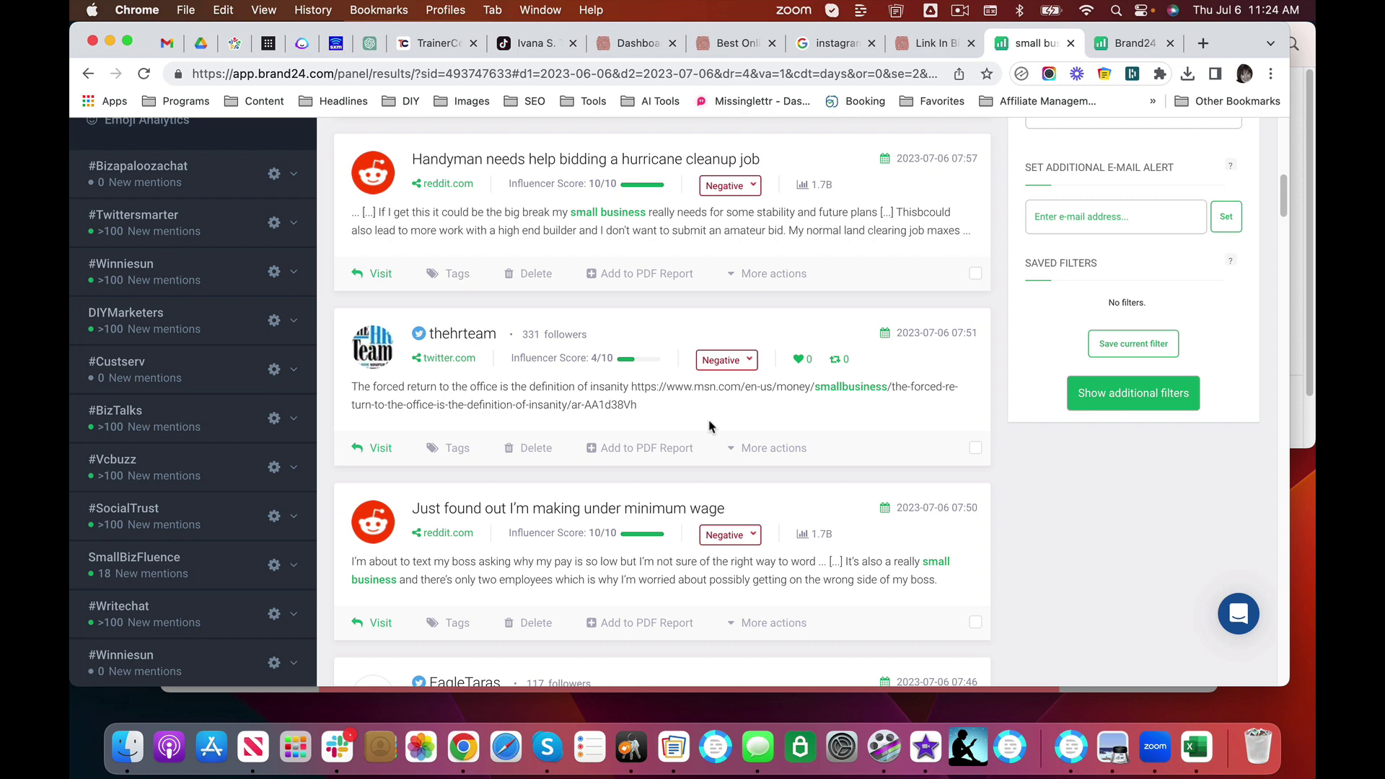
pyautogui.scroll(-5, 709, 426)
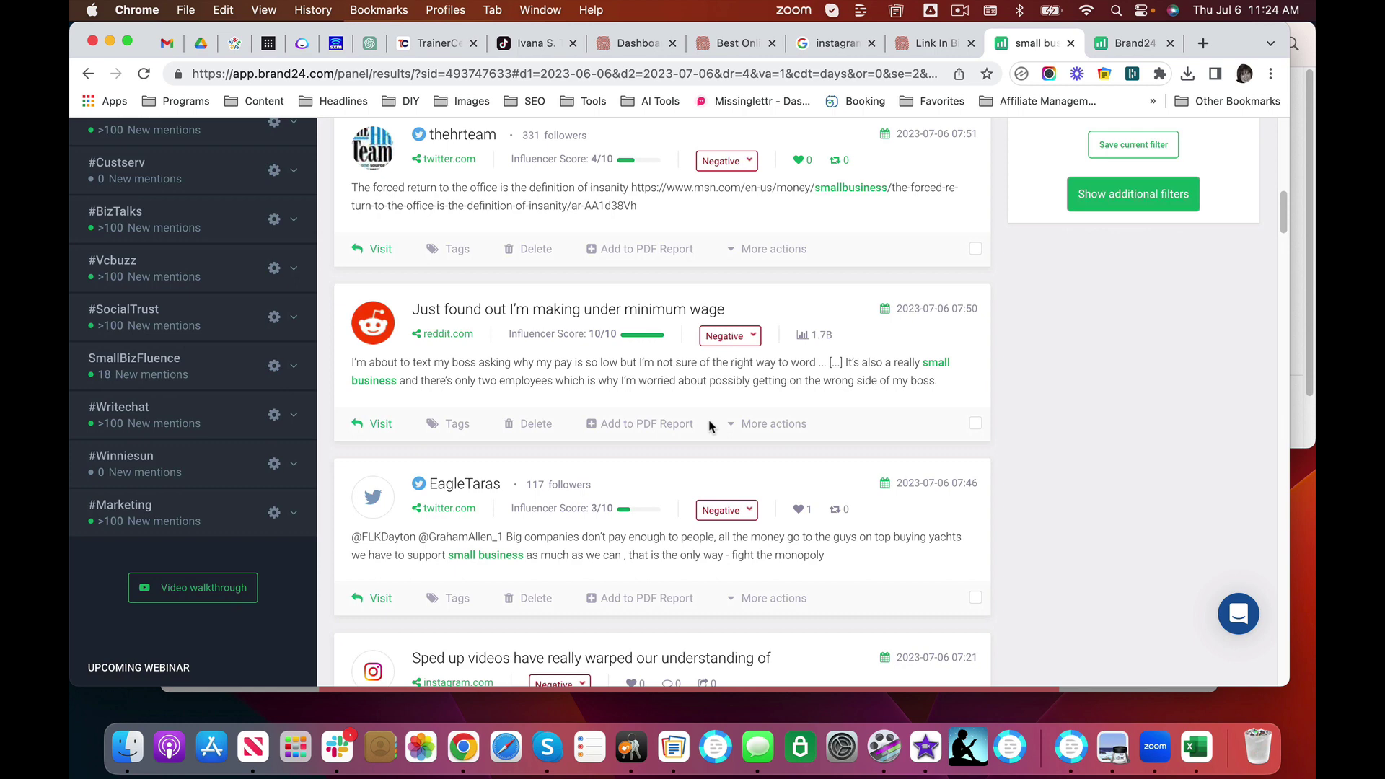
pyautogui.scroll(-5, 709, 426)
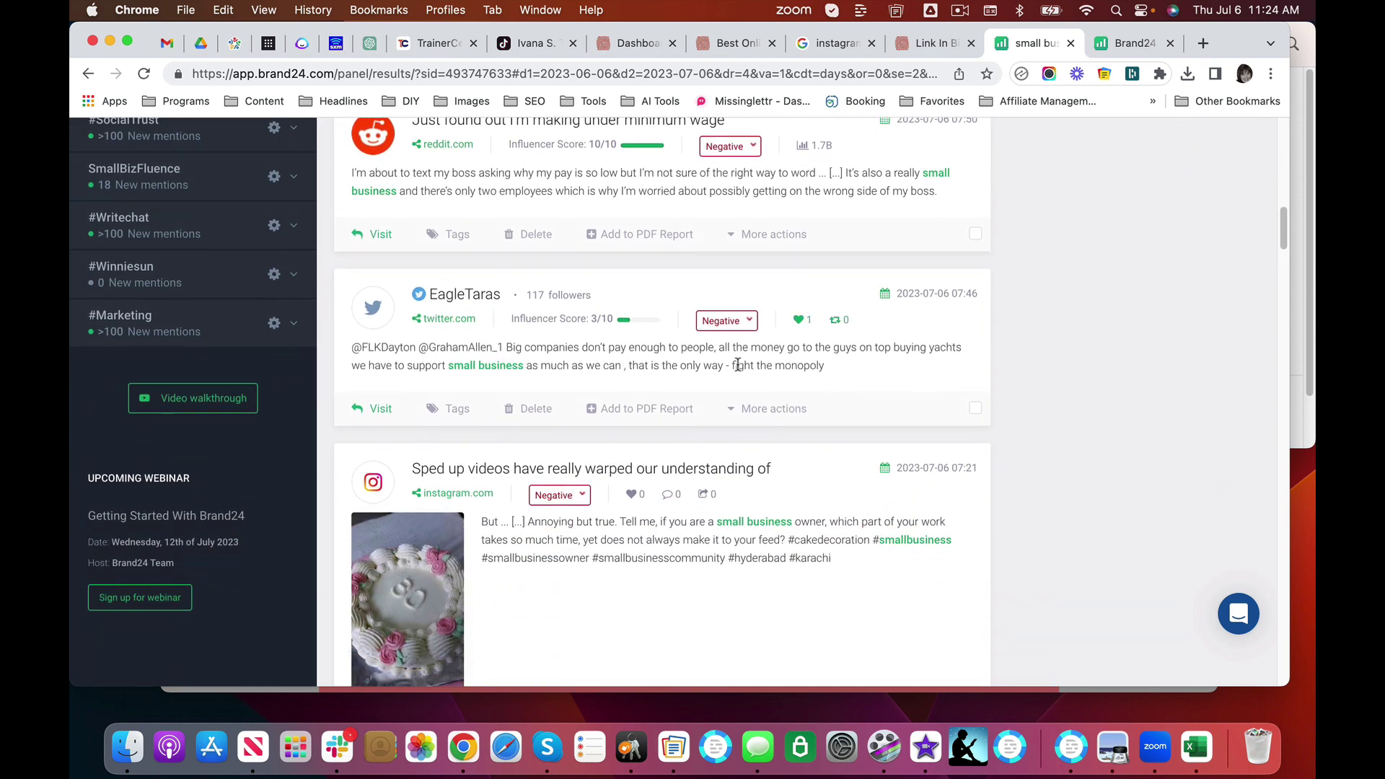
pyautogui.moveTo(526, 343); pyautogui.dragTo(694, 349)
pyautogui.click(768, 352)
pyautogui.click(637, 345)
pyautogui.scroll(-4, 638, 352)
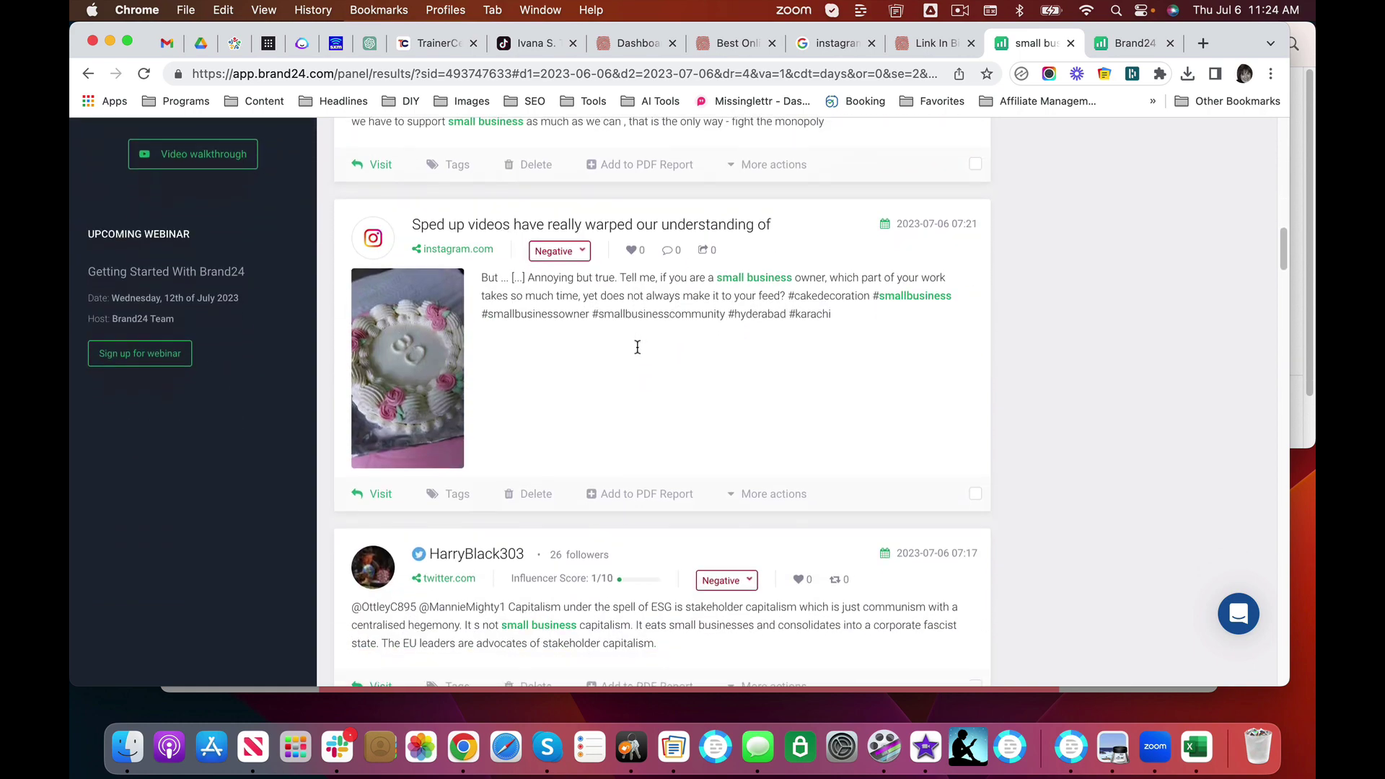
pyautogui.scroll(10, 637, 352)
pyautogui.scroll(-3, 639, 350)
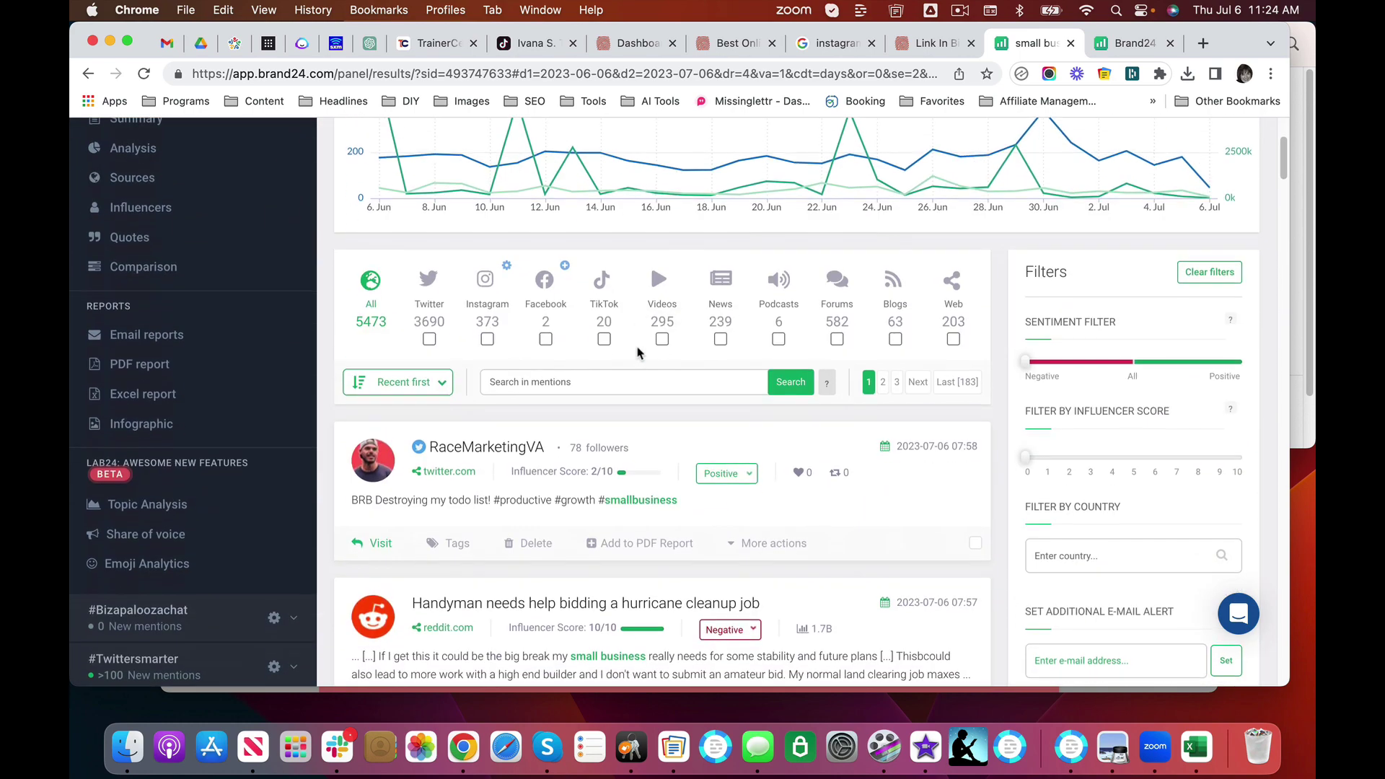
pyautogui.scroll(2, 191, 202)
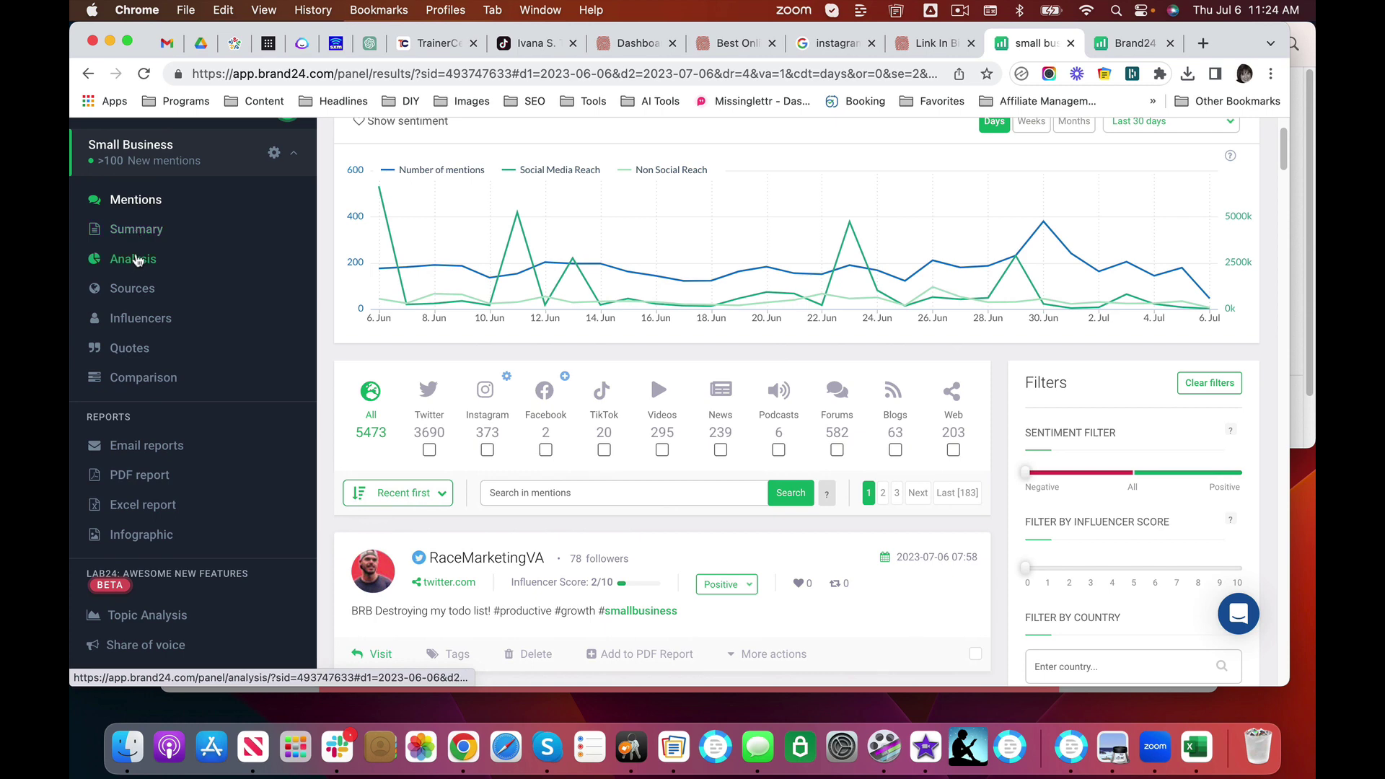
# Open the Small Business Analysis page showing 163 148 mentions and 24 592 463 interactions.
pyautogui.click(137, 260)
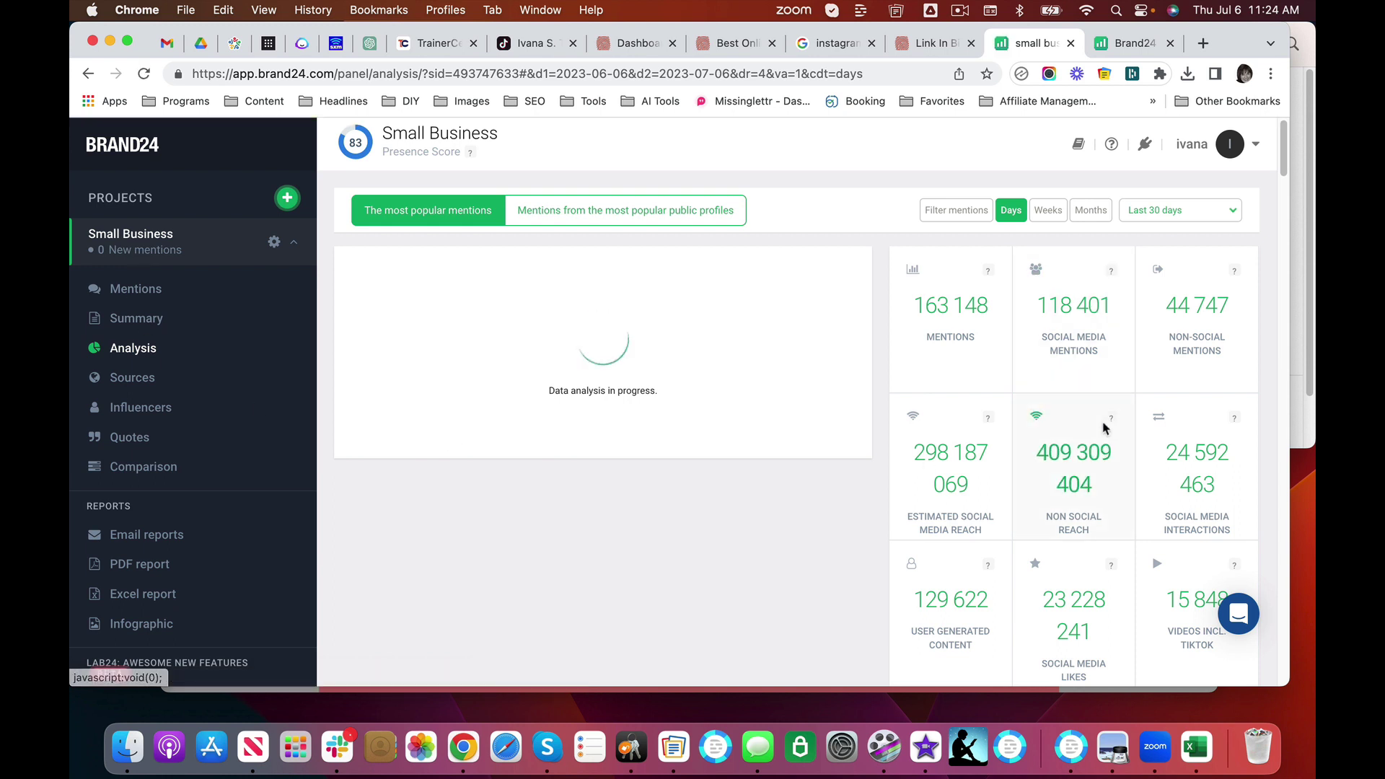
pyautogui.scroll(-4, 1103, 427)
pyautogui.scroll(2, 1102, 427)
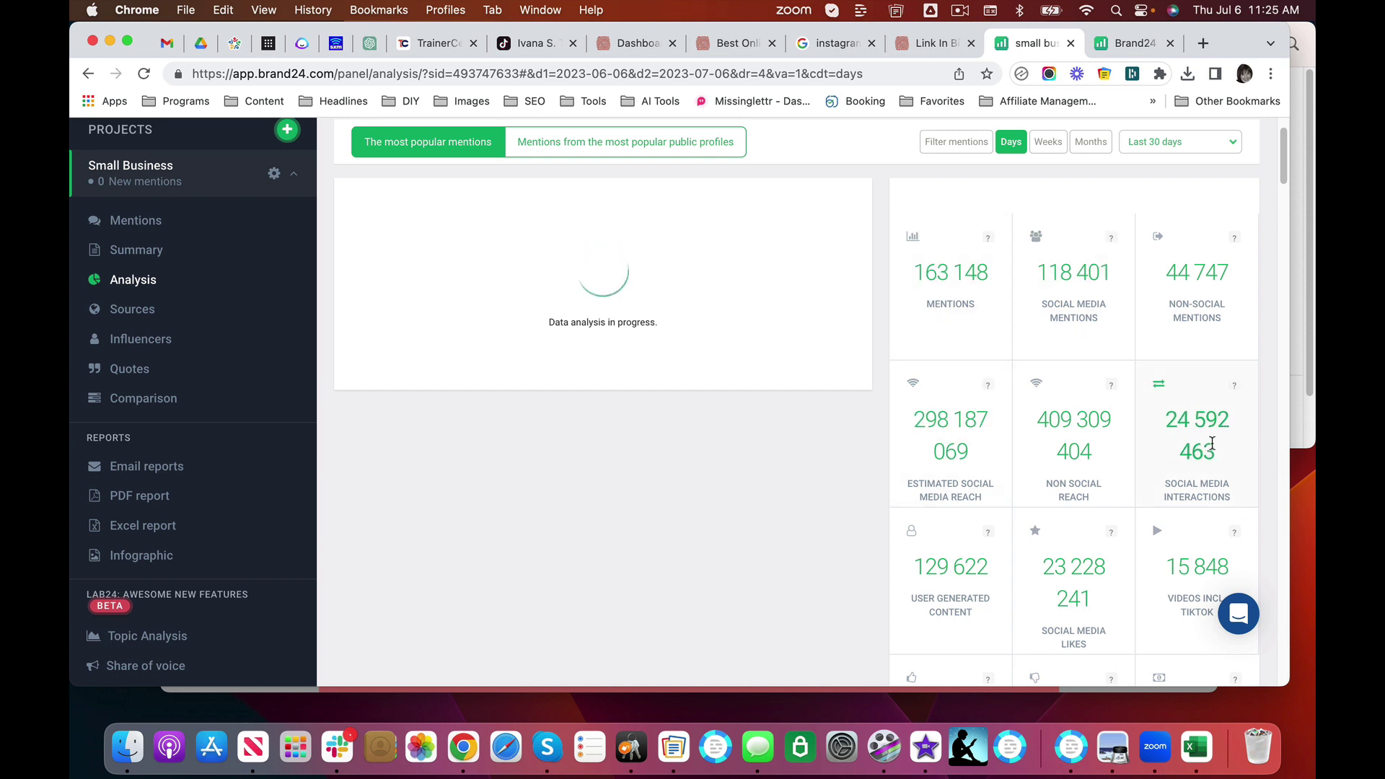
pyautogui.scroll(2, 1208, 442)
pyautogui.scroll(-3, 1218, 429)
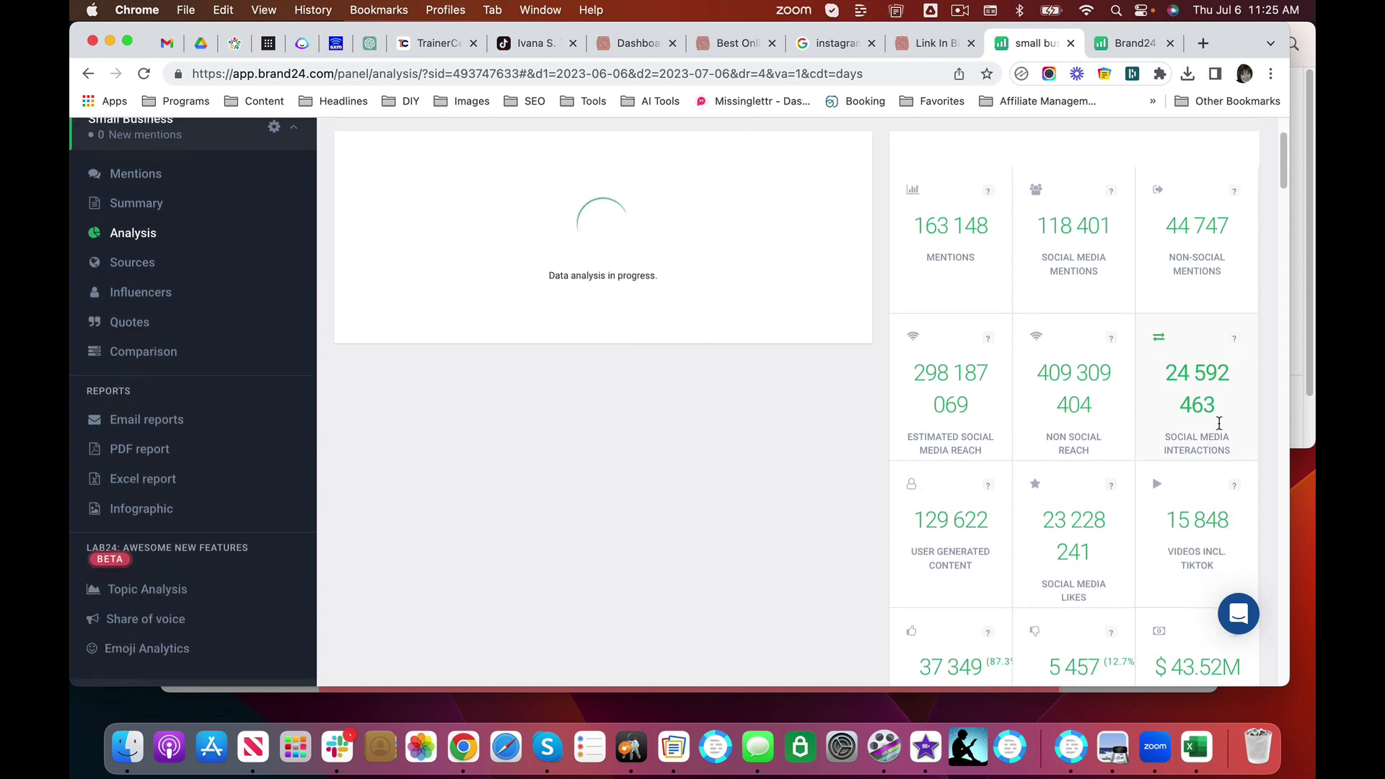
pyautogui.scroll(-1, 1196, 449)
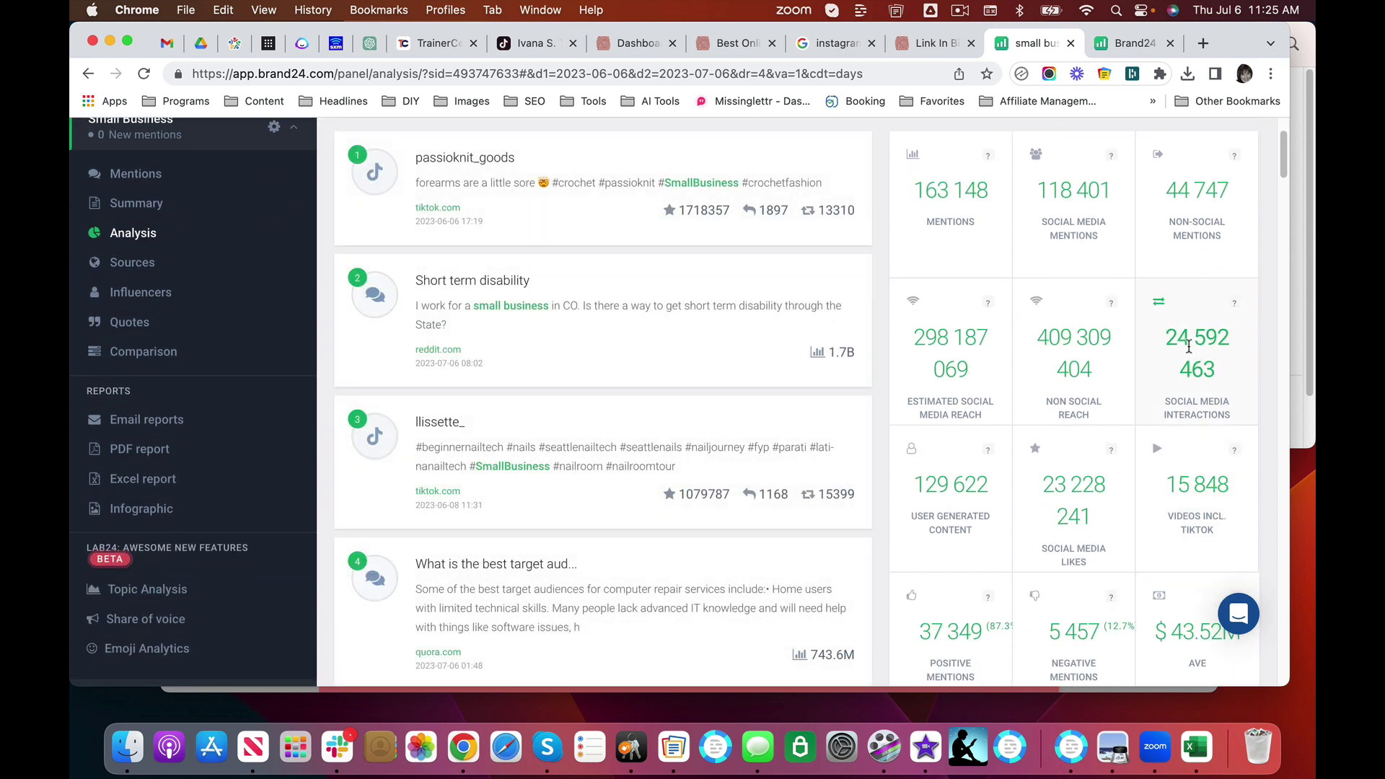
pyautogui.scroll(3, 1188, 346)
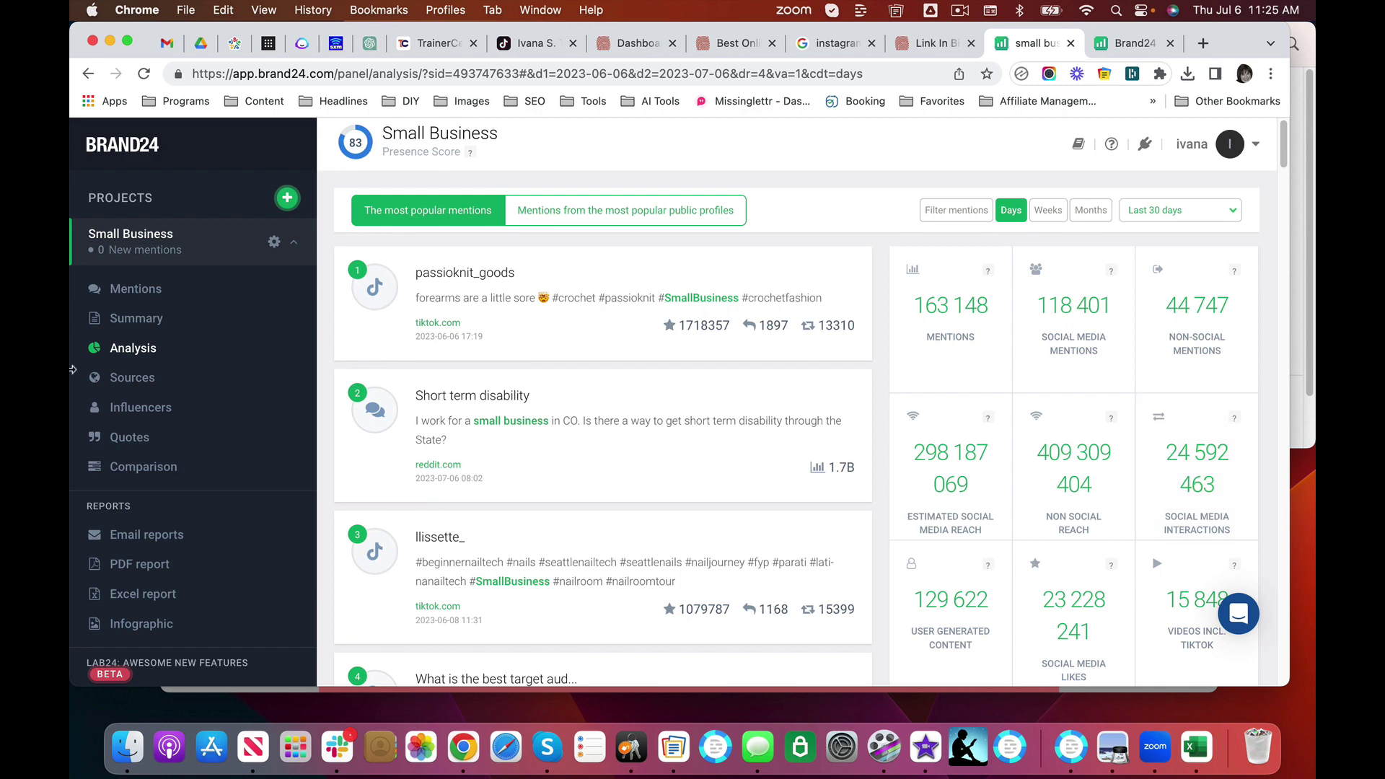
# Open the Small Business Influencers list and sort it by influence.
pyautogui.click(144, 411)
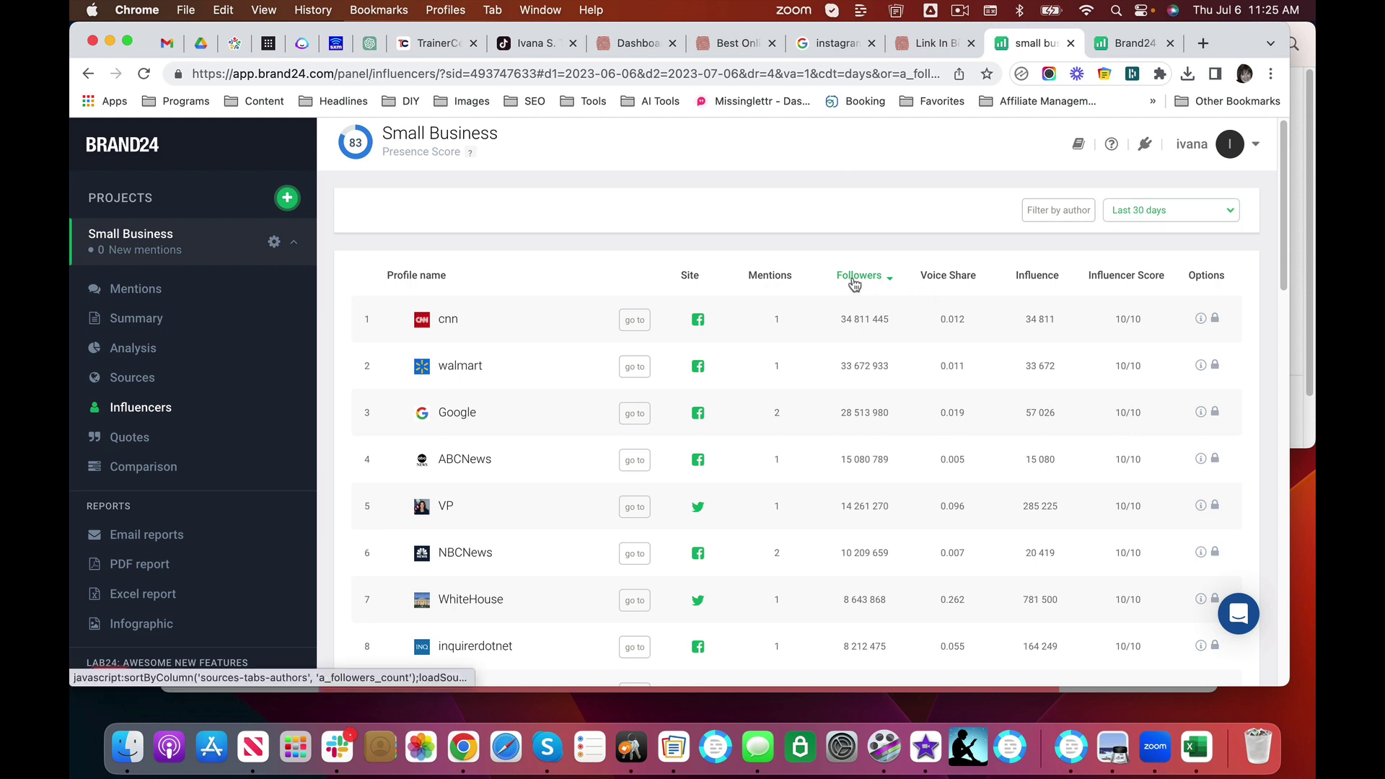
pyautogui.click(1031, 276)
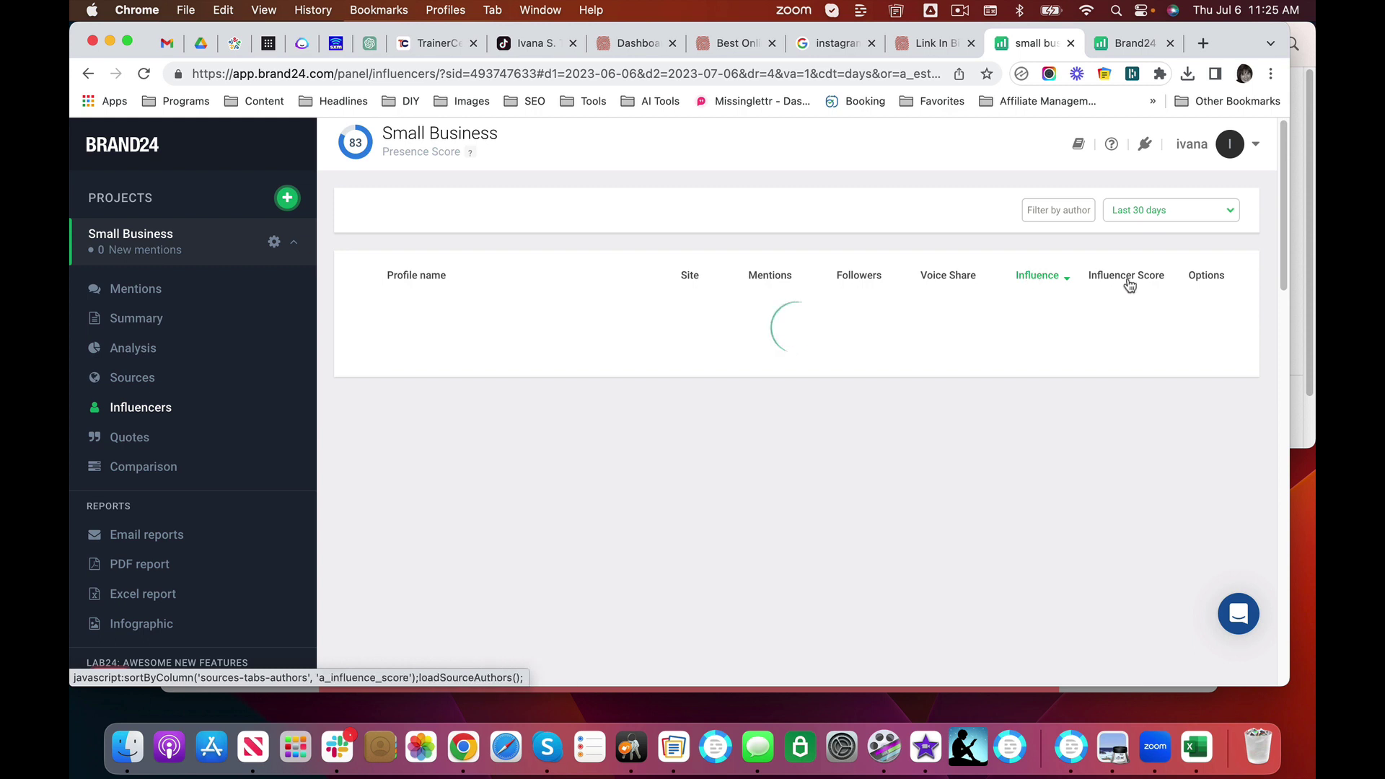
pyautogui.scroll(-10, 872, 486)
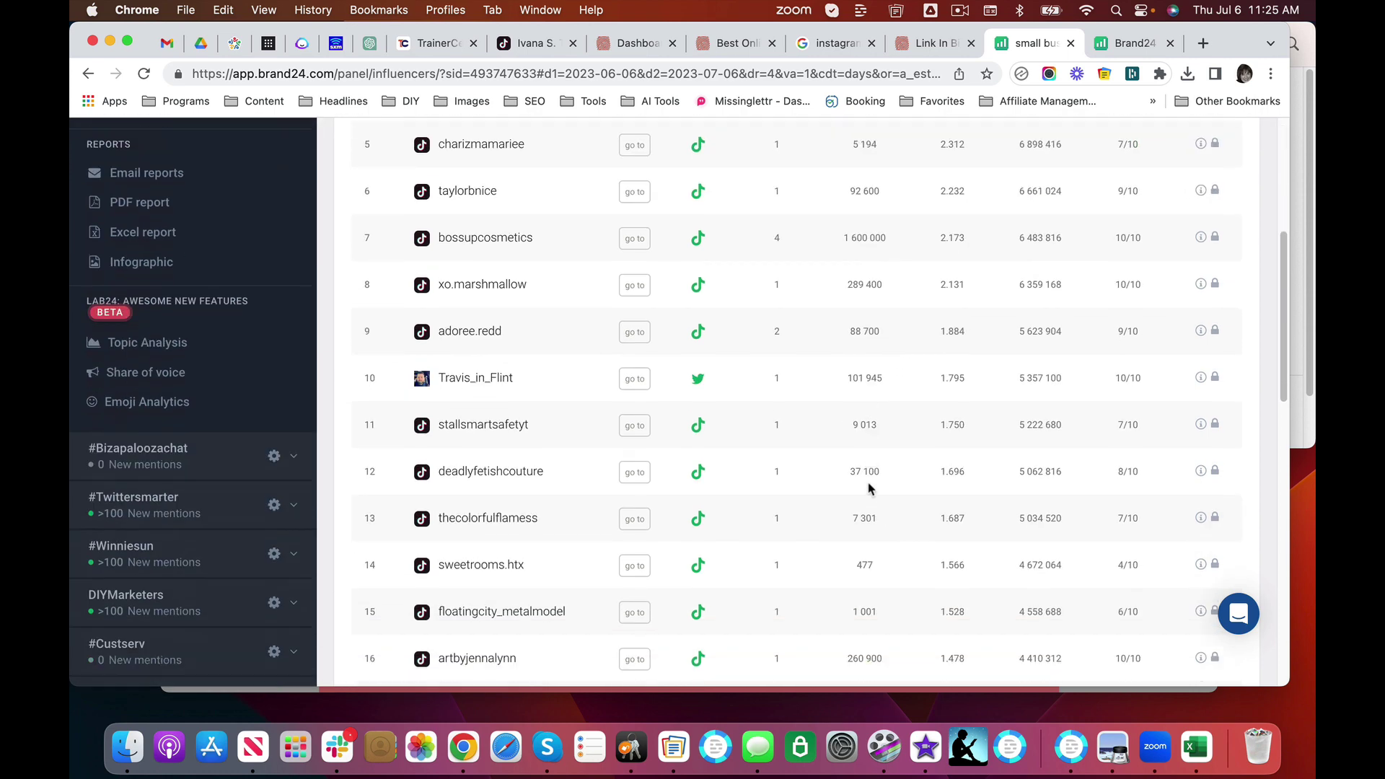
pyautogui.scroll(8, 872, 486)
pyautogui.scroll(3, 870, 489)
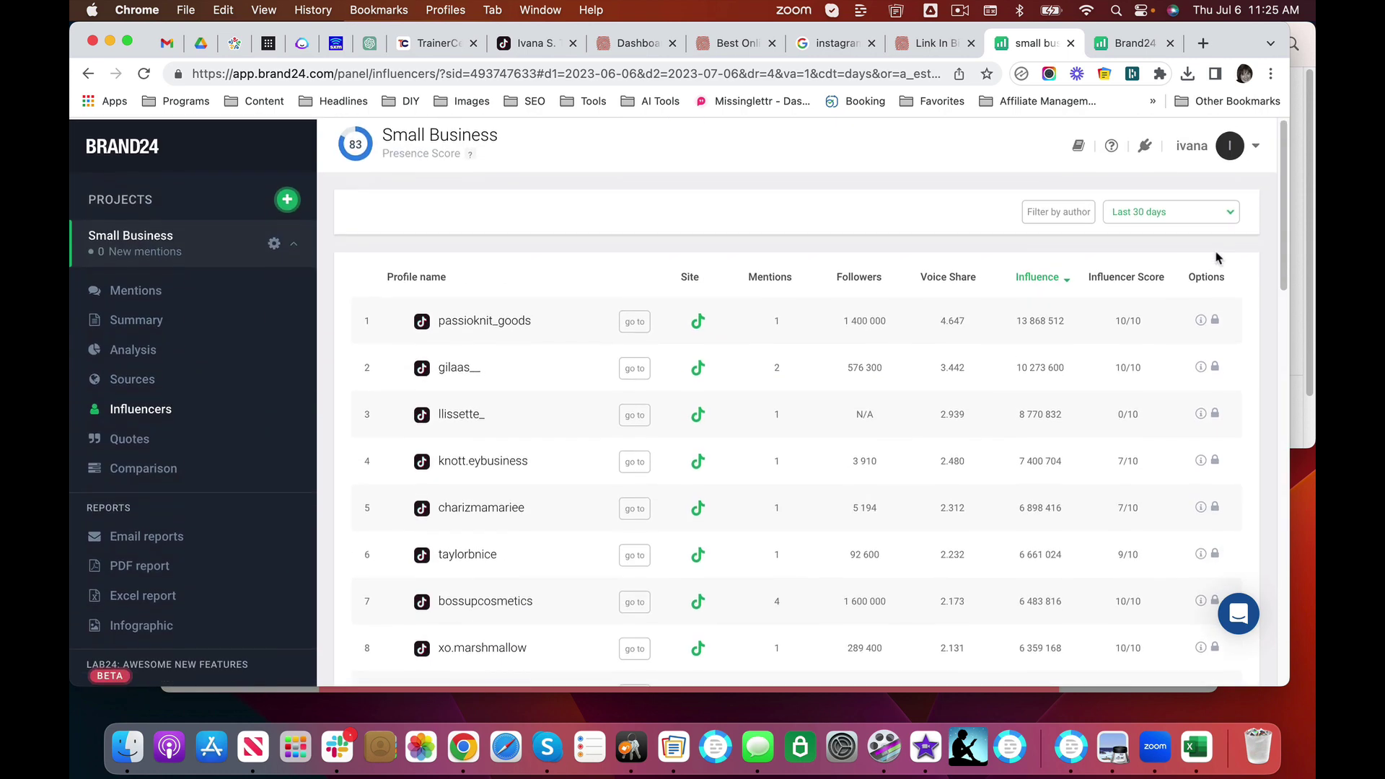
# Re-sort influencers by mentions, putting the 989-mention profile at the top.
pyautogui.click(1136, 276)
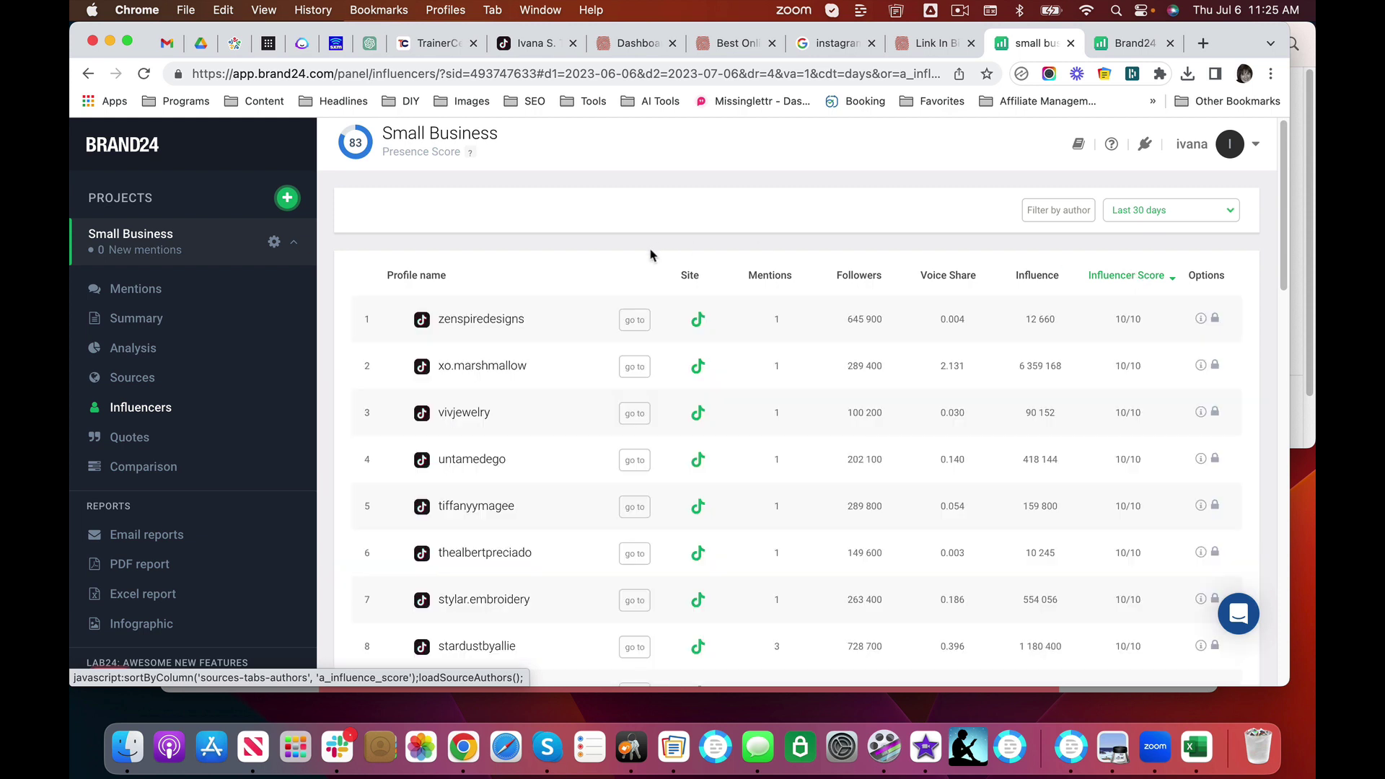
pyautogui.click(772, 278)
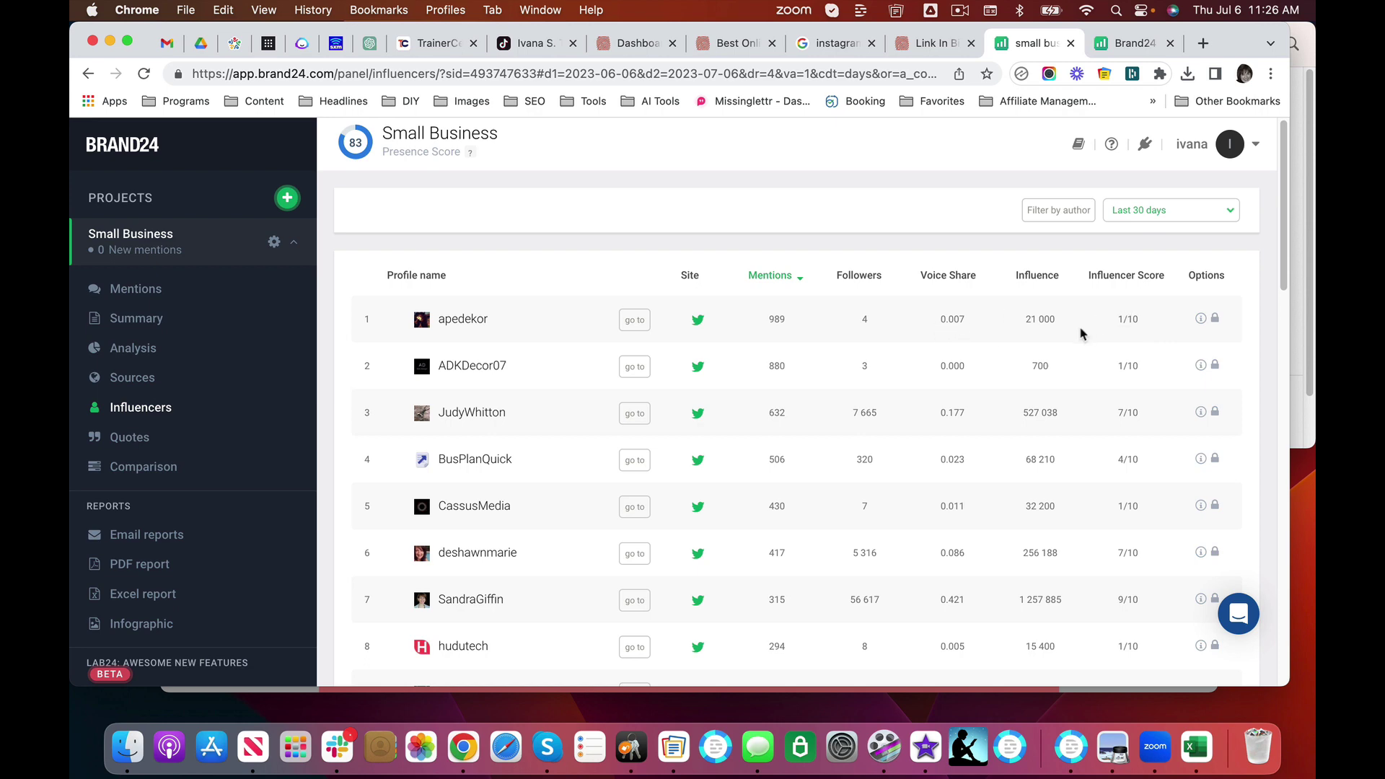
pyautogui.scroll(-5, 995, 455)
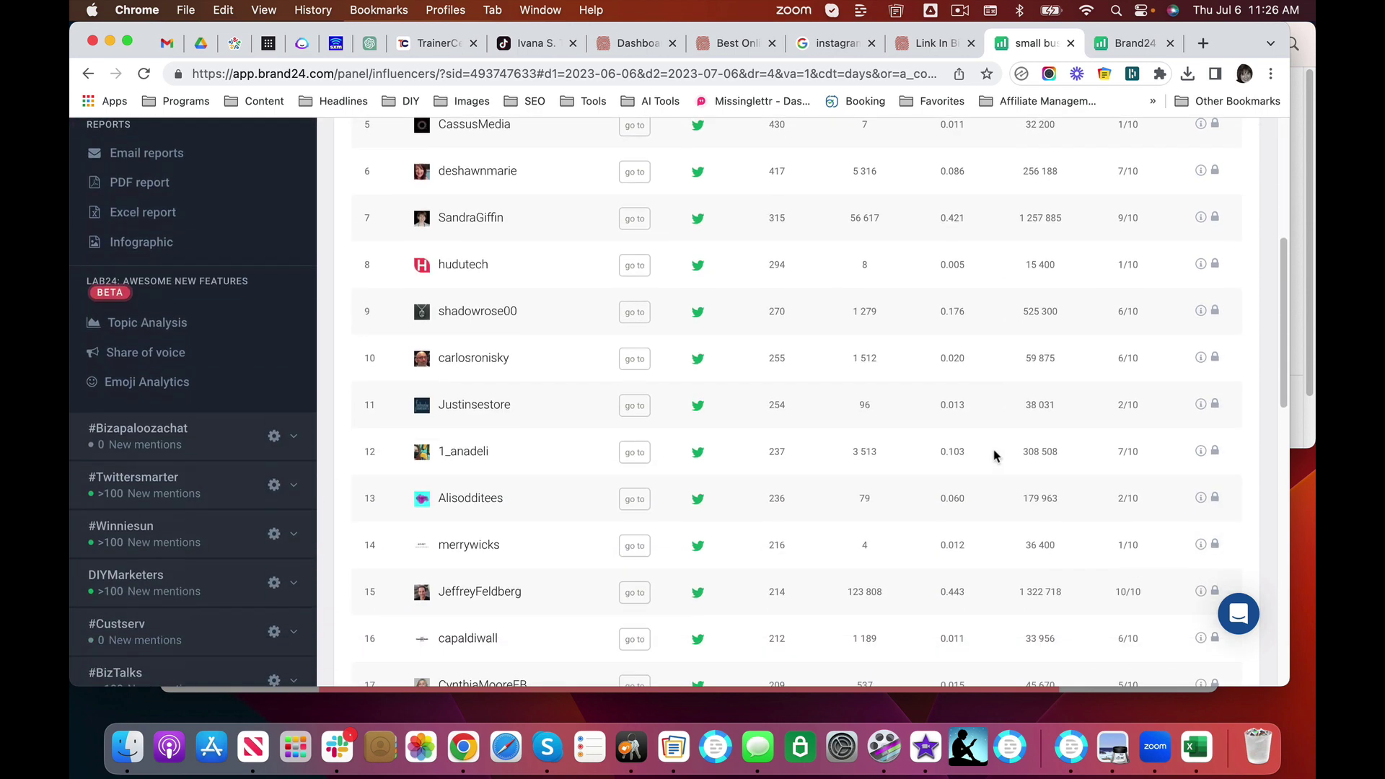
pyautogui.scroll(-5, 995, 455)
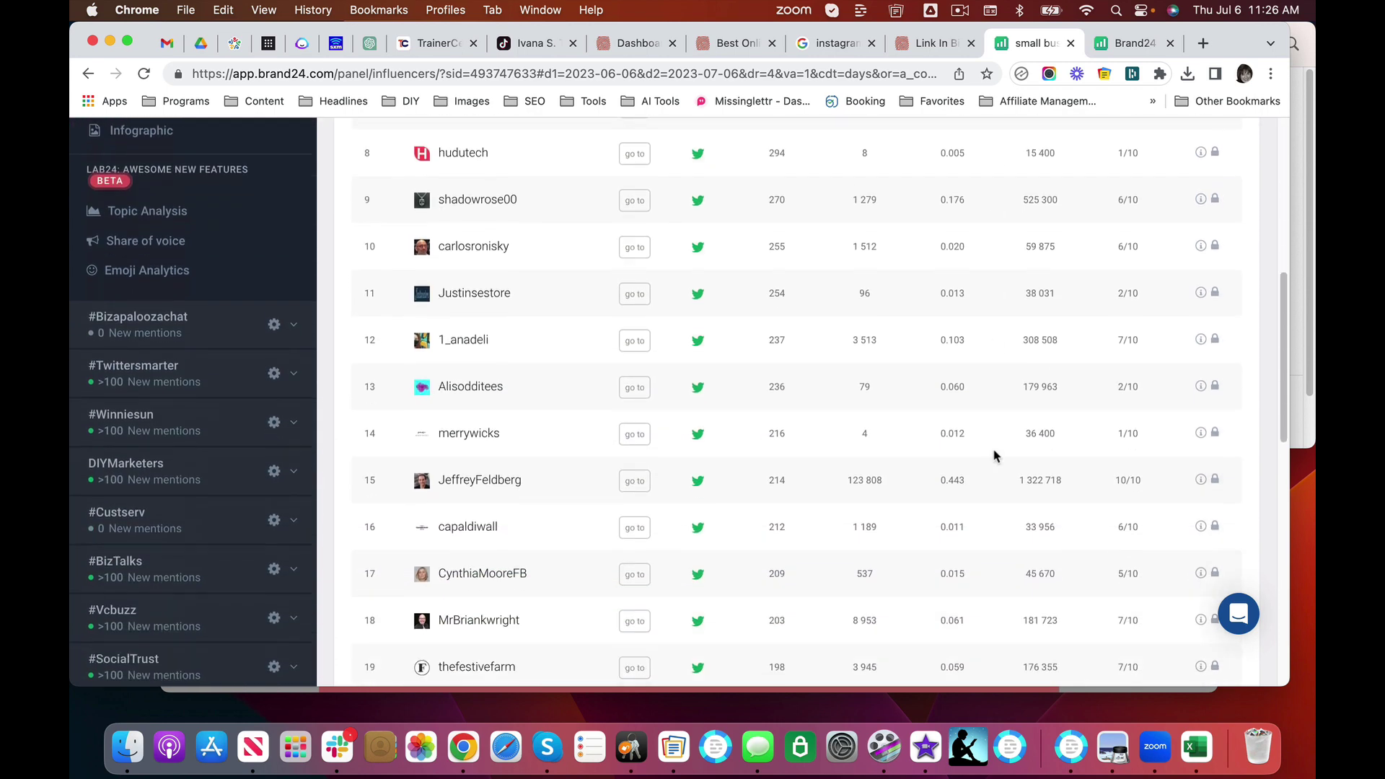
pyautogui.scroll(10, 995, 455)
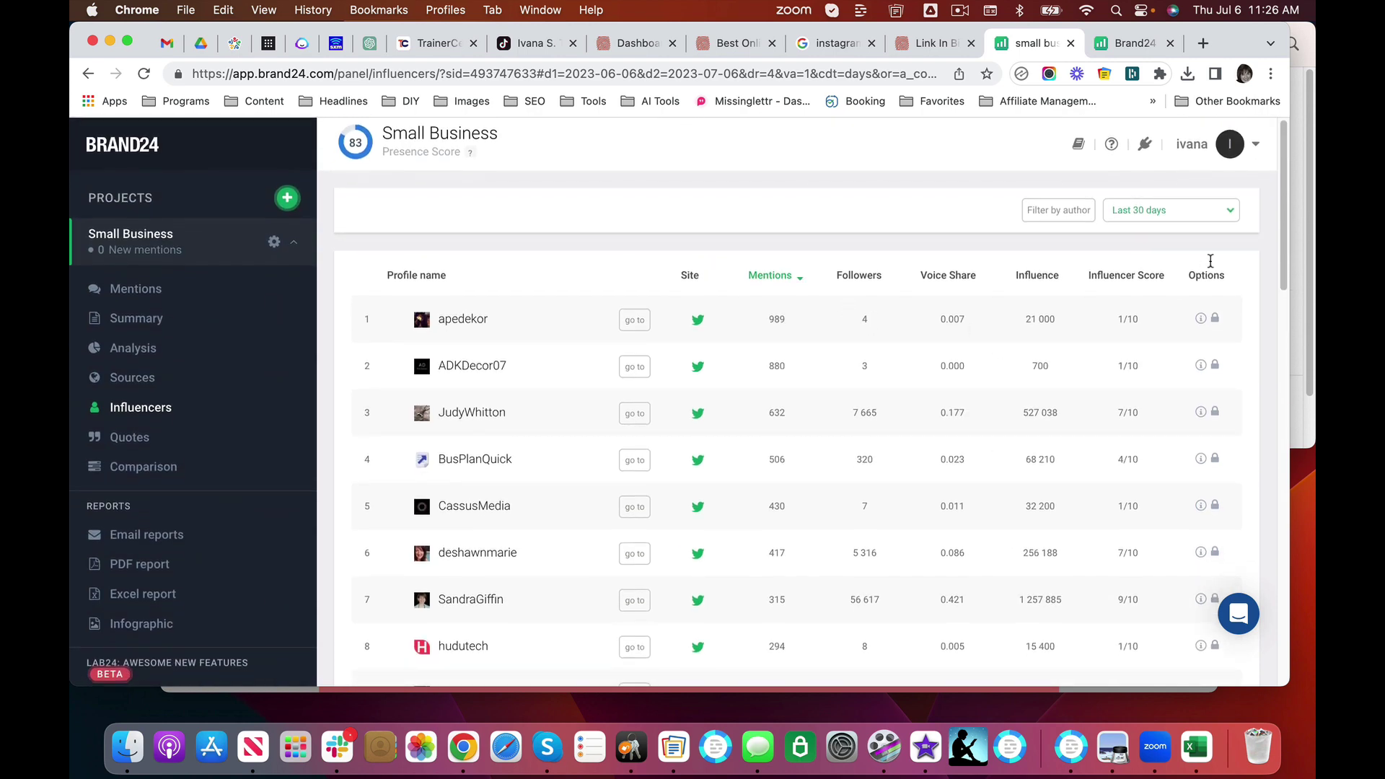
pyautogui.scroll(-3, 1027, 457)
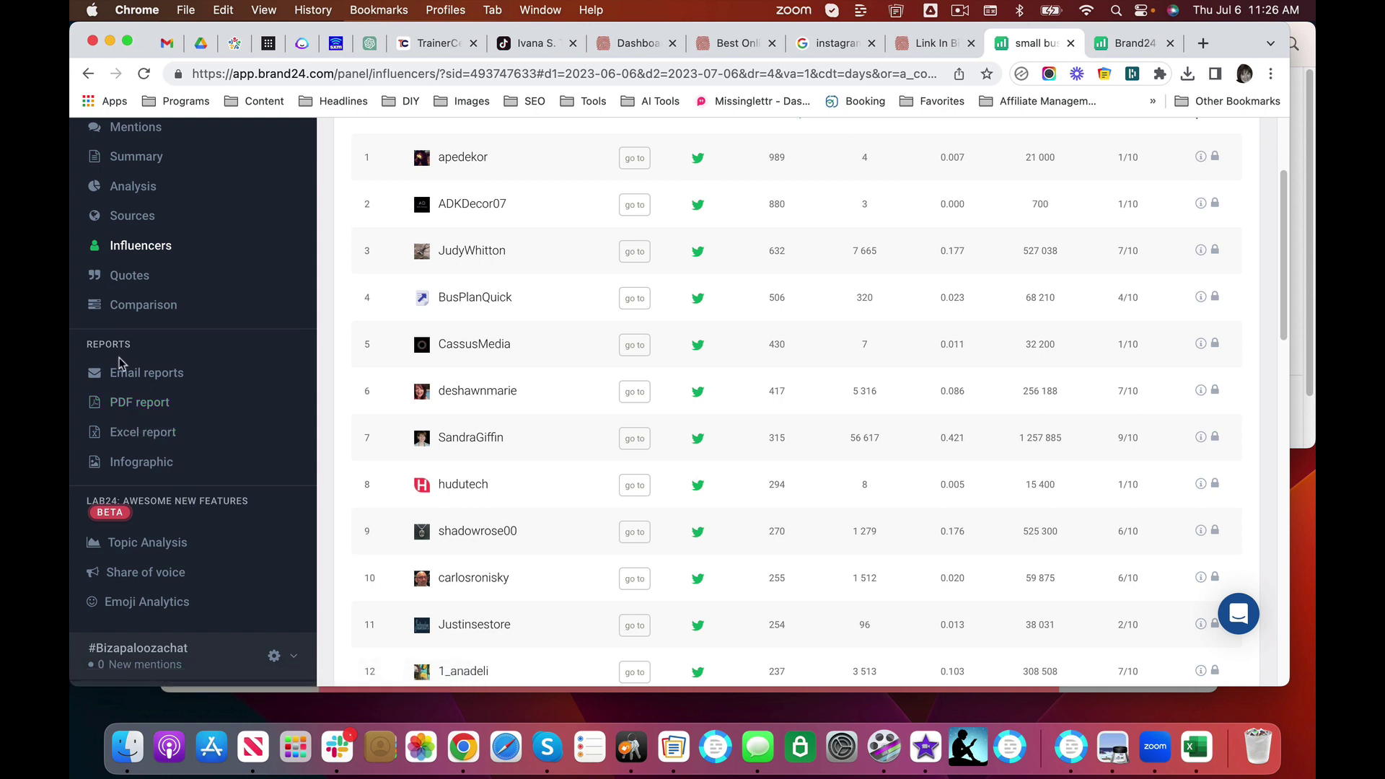
# Generate the Small Business PDF report for 2023-06-06 to 2023-07-06 and save it to Downloads.
pyautogui.click(126, 402)
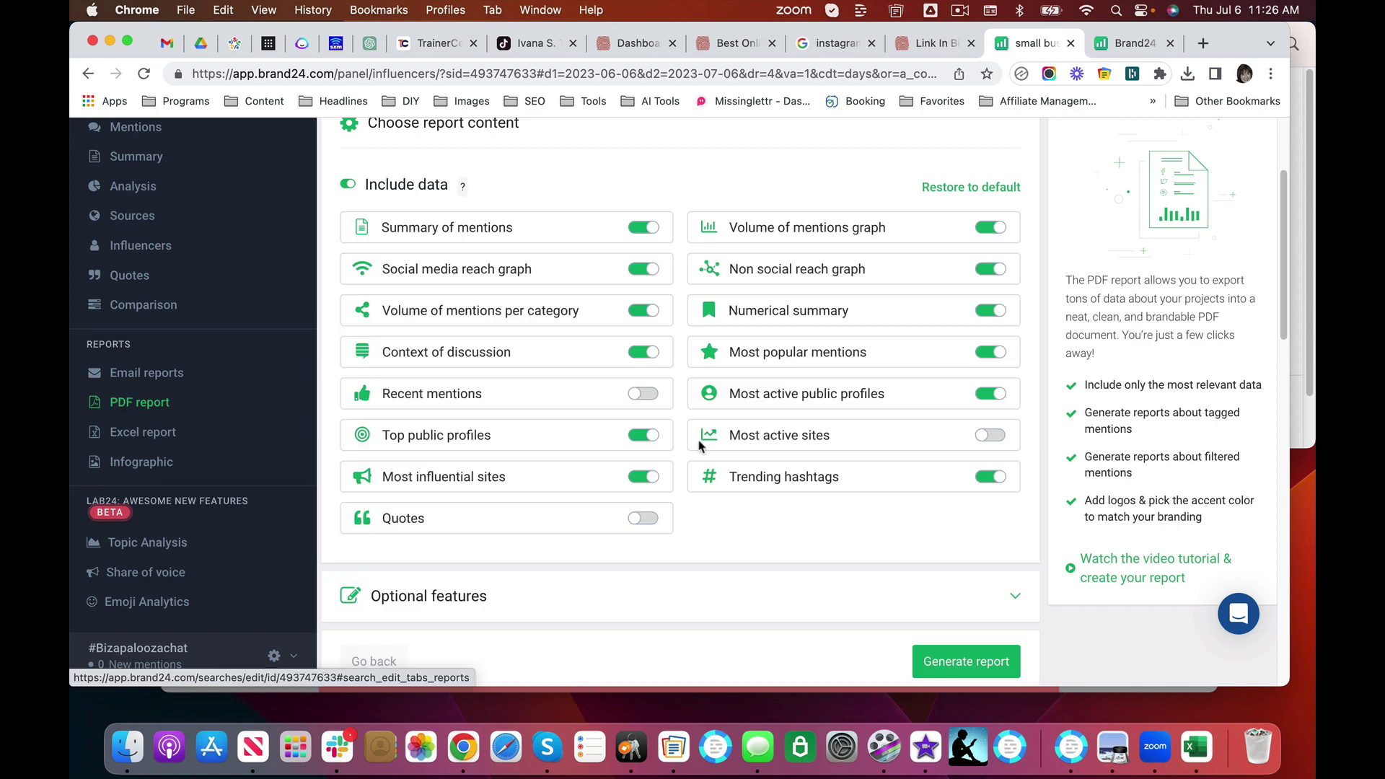
pyautogui.scroll(-3, 698, 440)
pyautogui.click(970, 432)
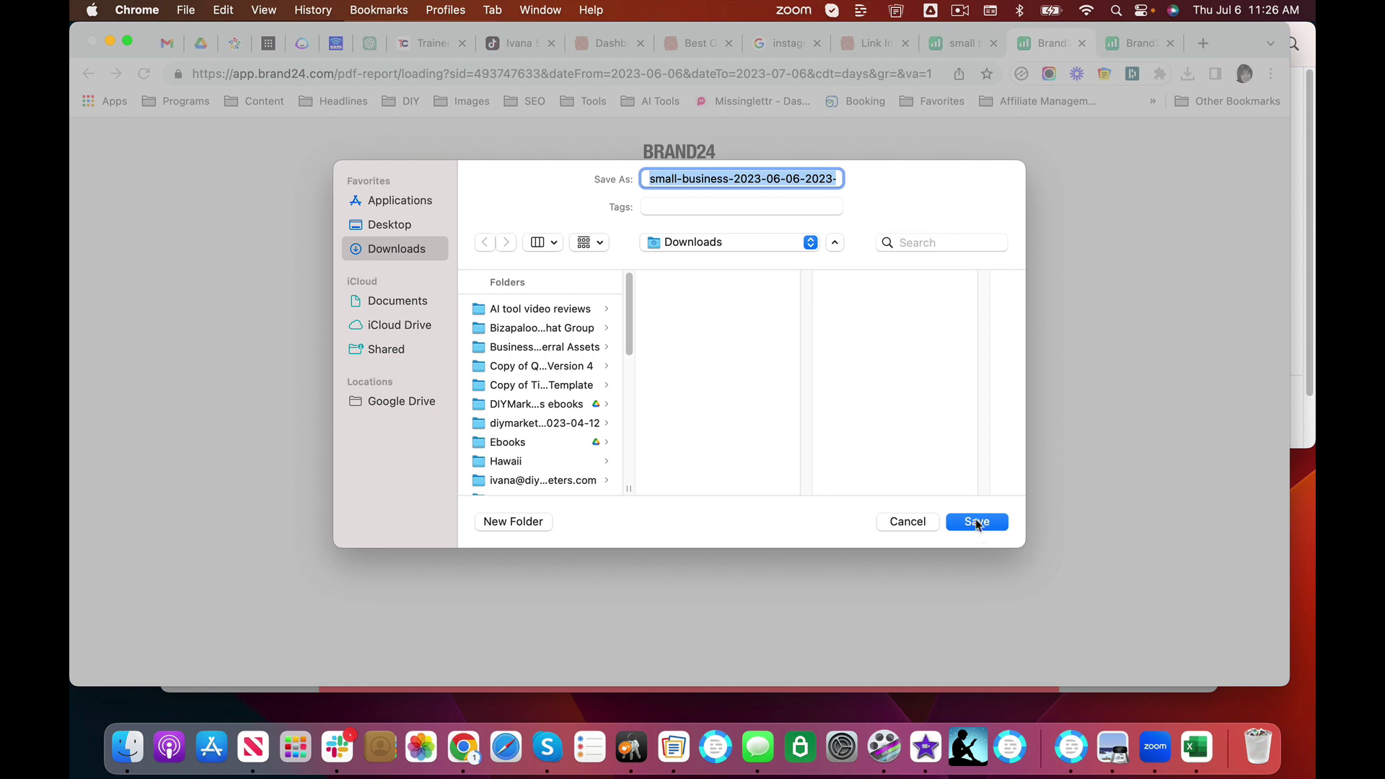
pyautogui.click(976, 521)
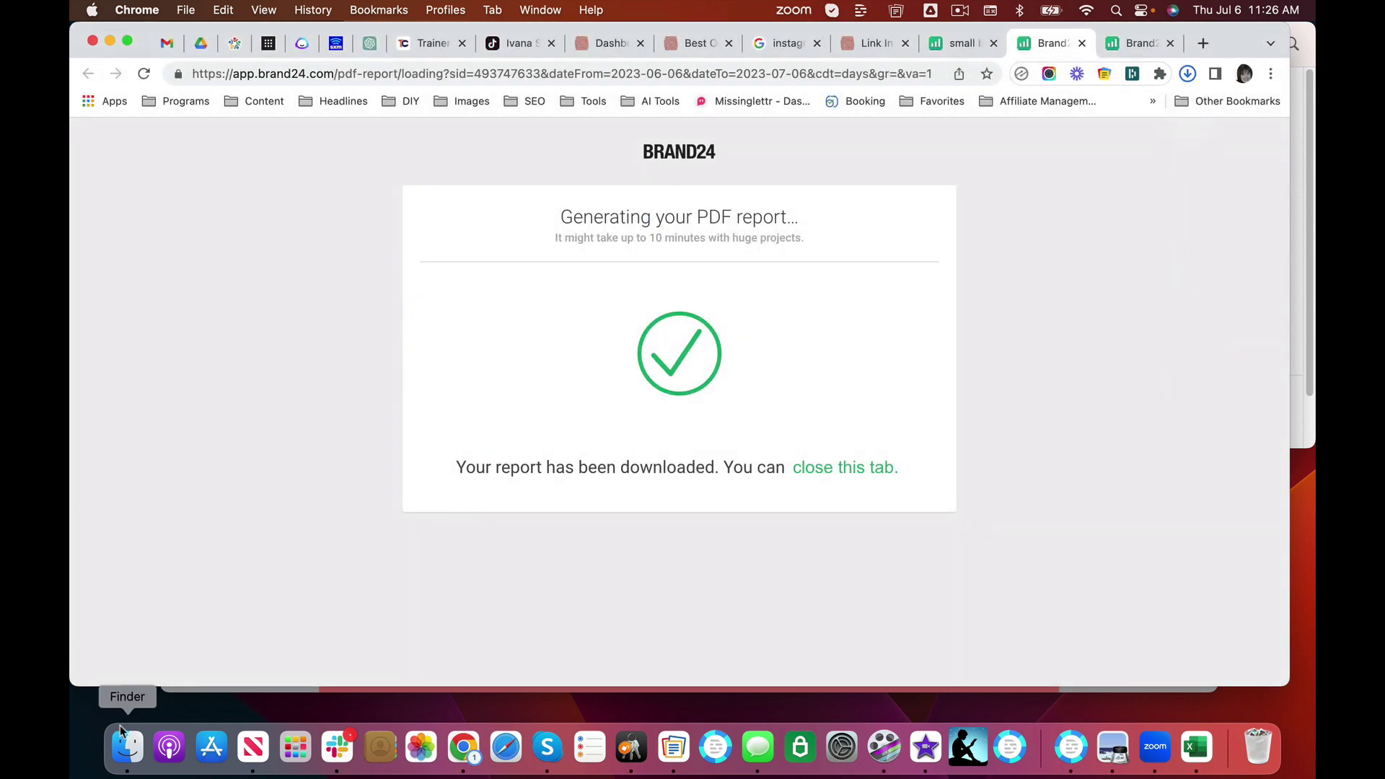
pyautogui.click(119, 750)
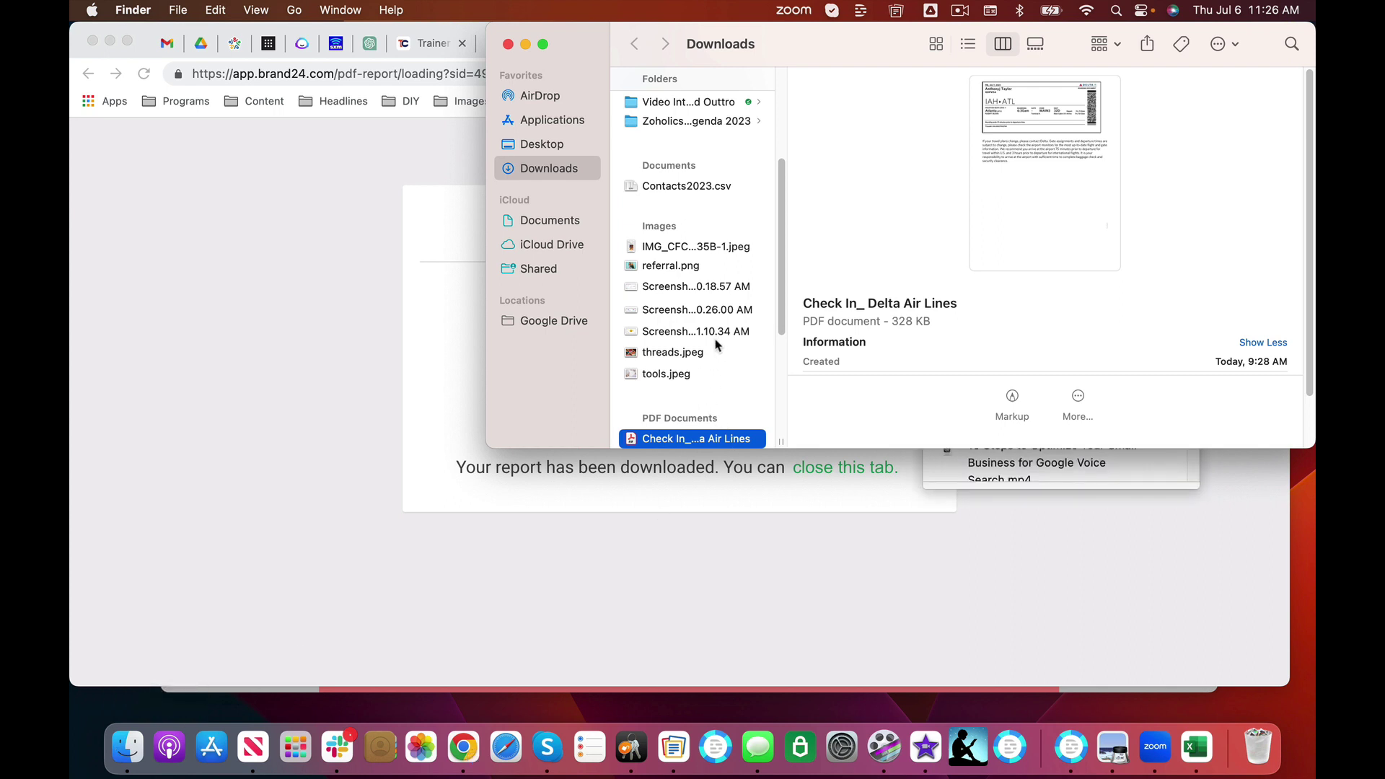
pyautogui.scroll(-4, 717, 346)
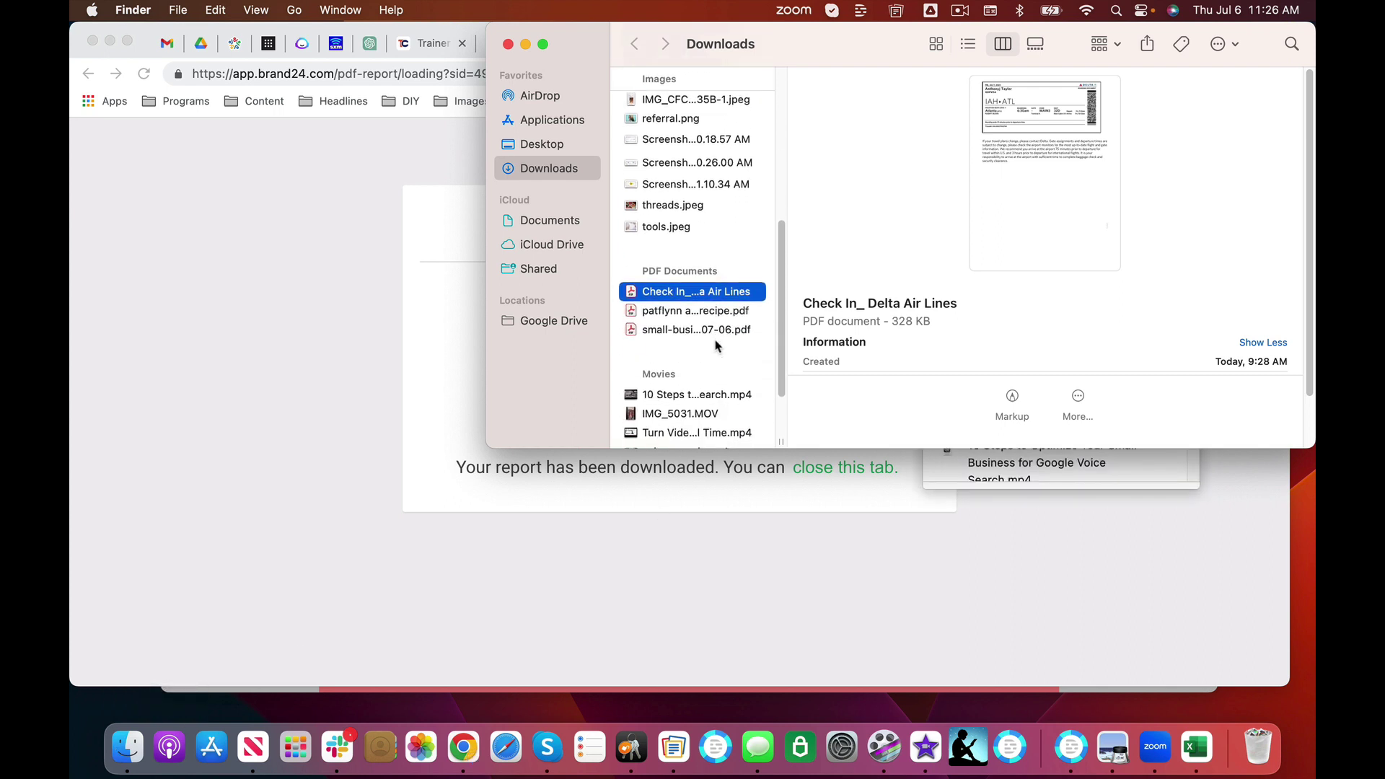
pyautogui.click(658, 332)
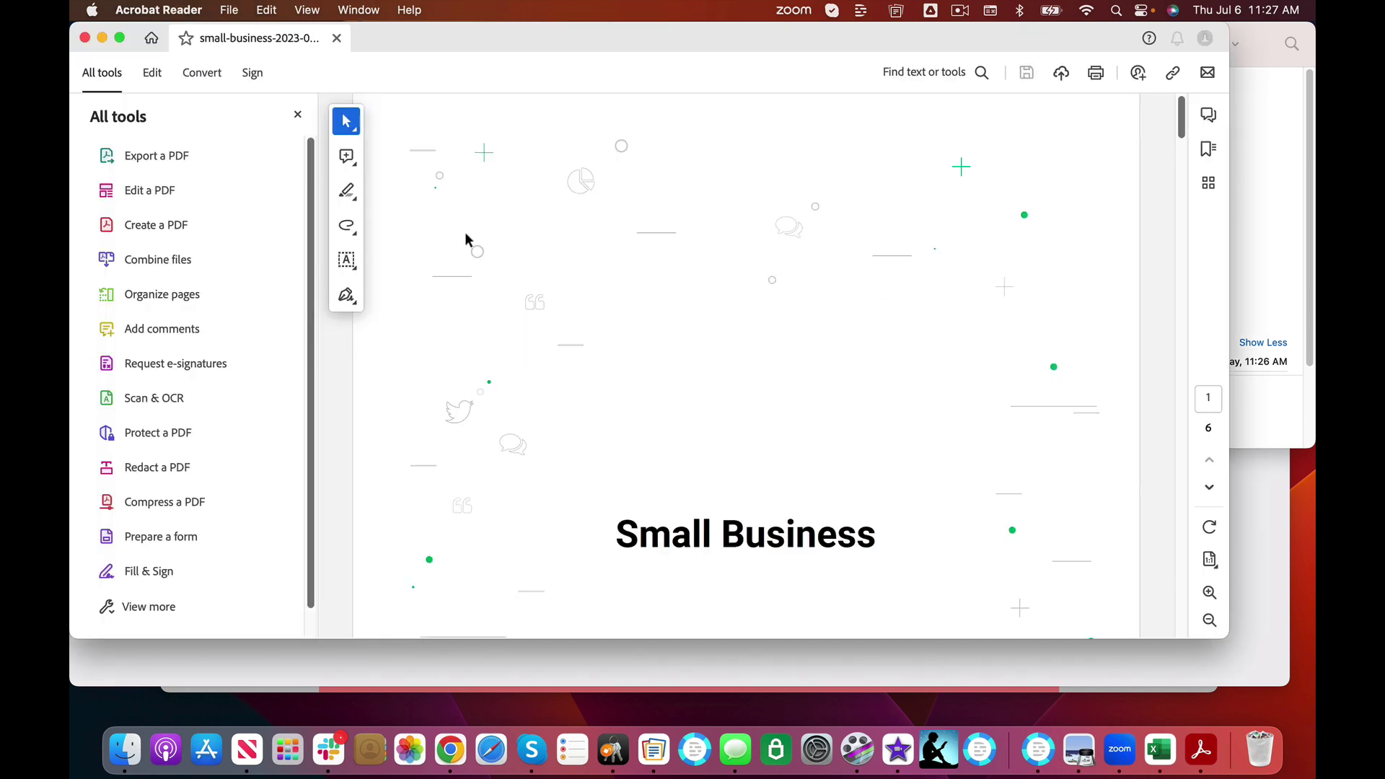
# Scroll the report down to the hashtag word cloud, briefly selecting #SmallBusinessOwner.
pyautogui.scroll(-10, 649, 411)
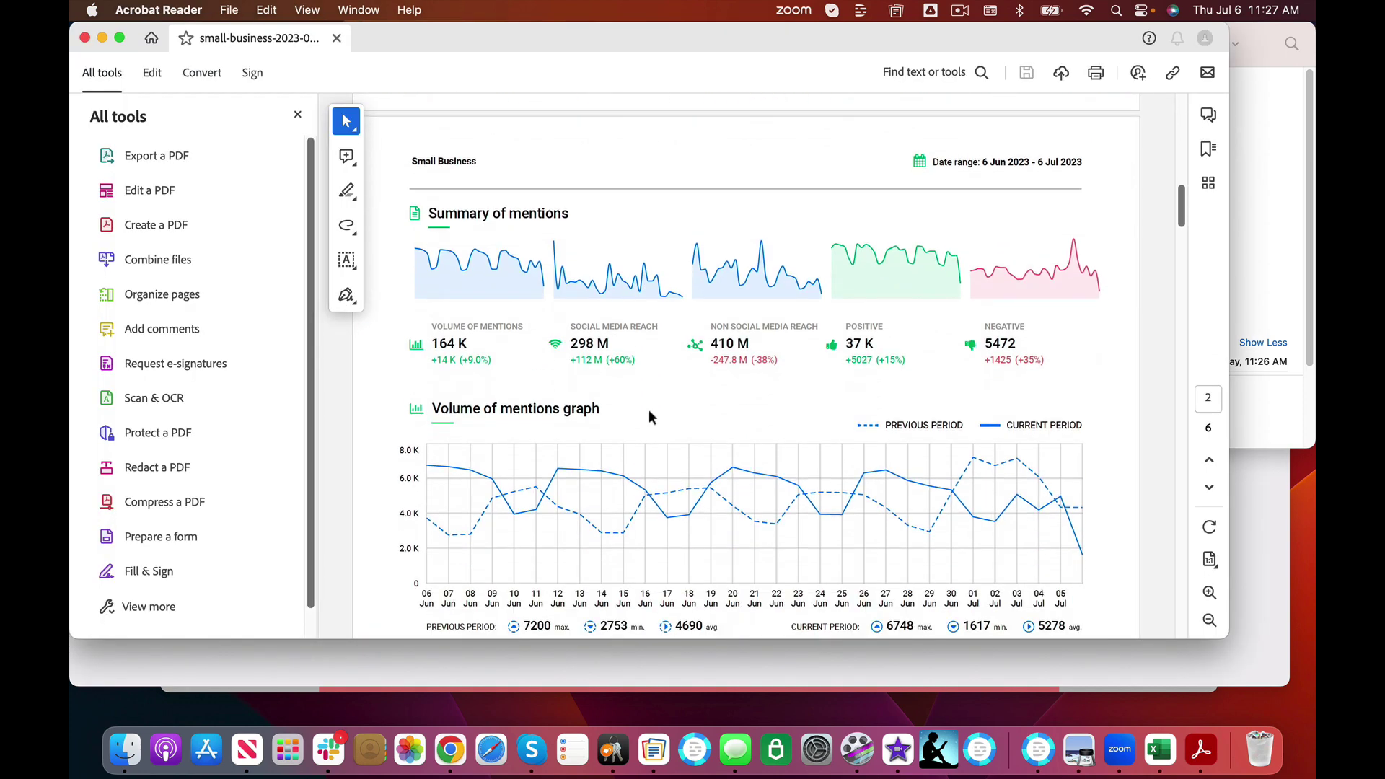
pyautogui.scroll(-3, 897, 441)
pyautogui.scroll(-10, 897, 441)
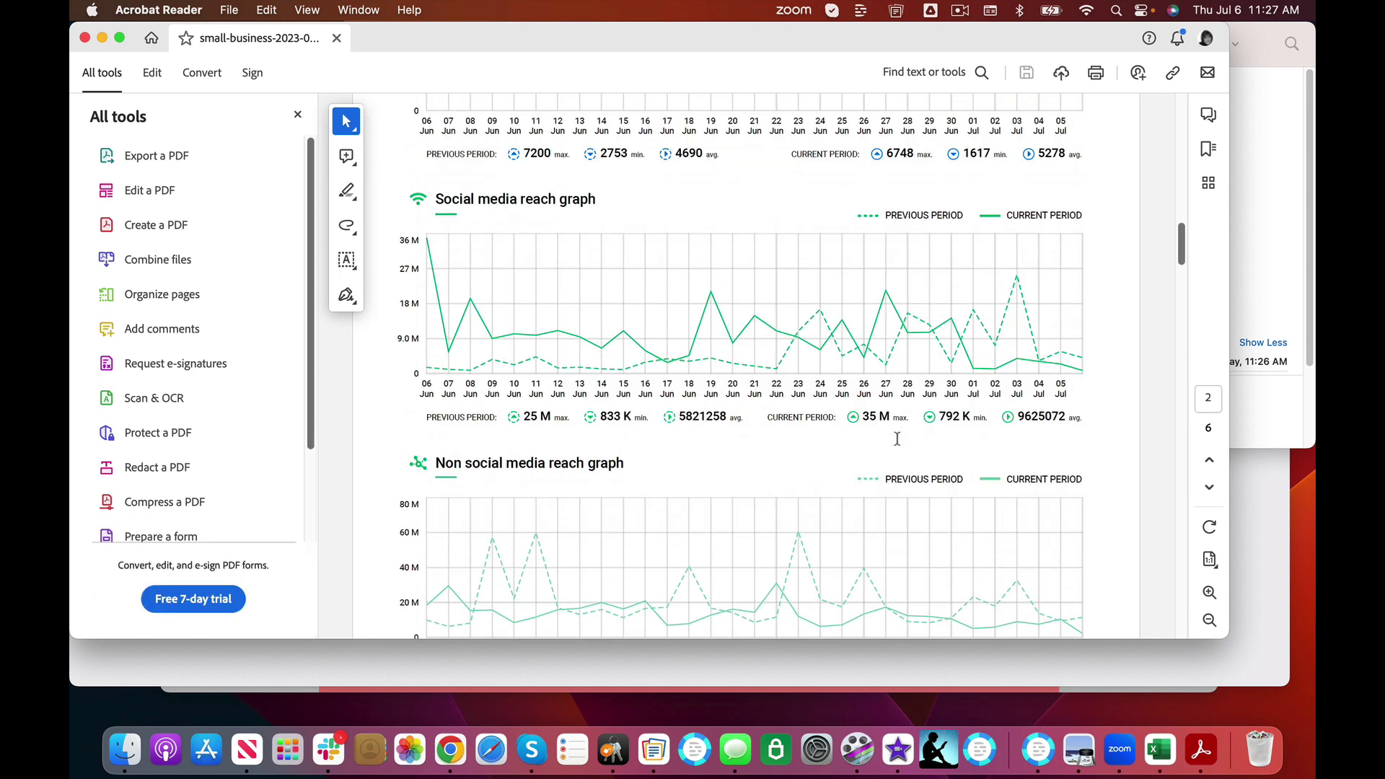
pyautogui.scroll(-1, 843, 384)
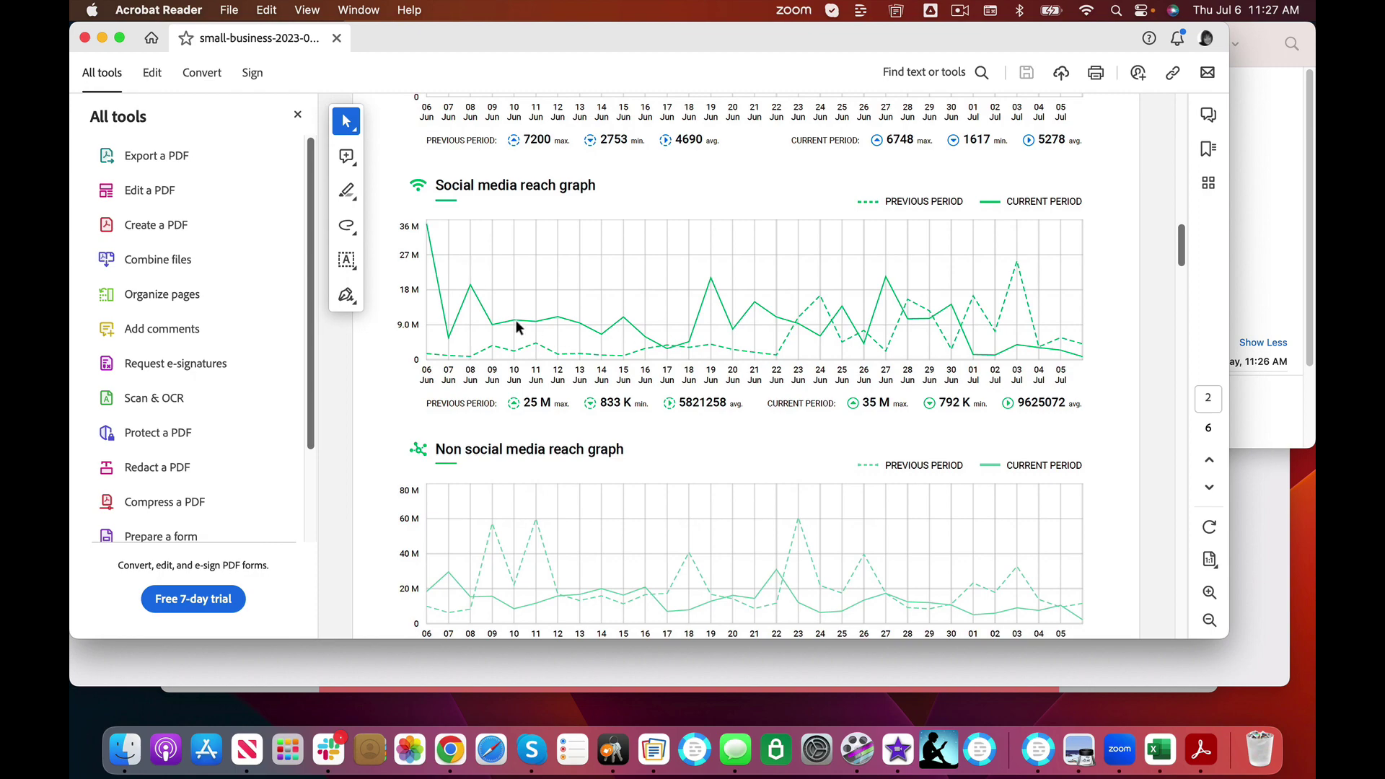
pyautogui.scroll(-14, 702, 338)
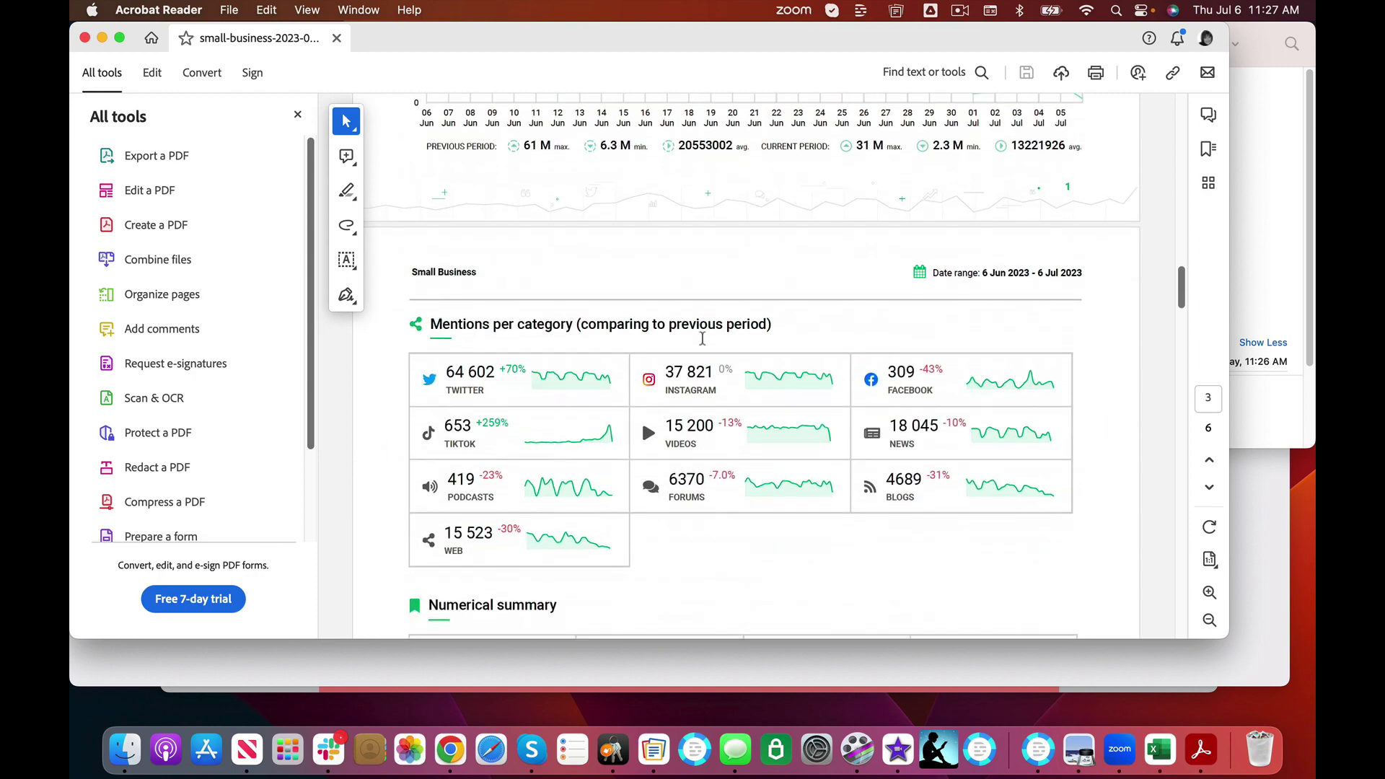
pyautogui.scroll(-15, 703, 337)
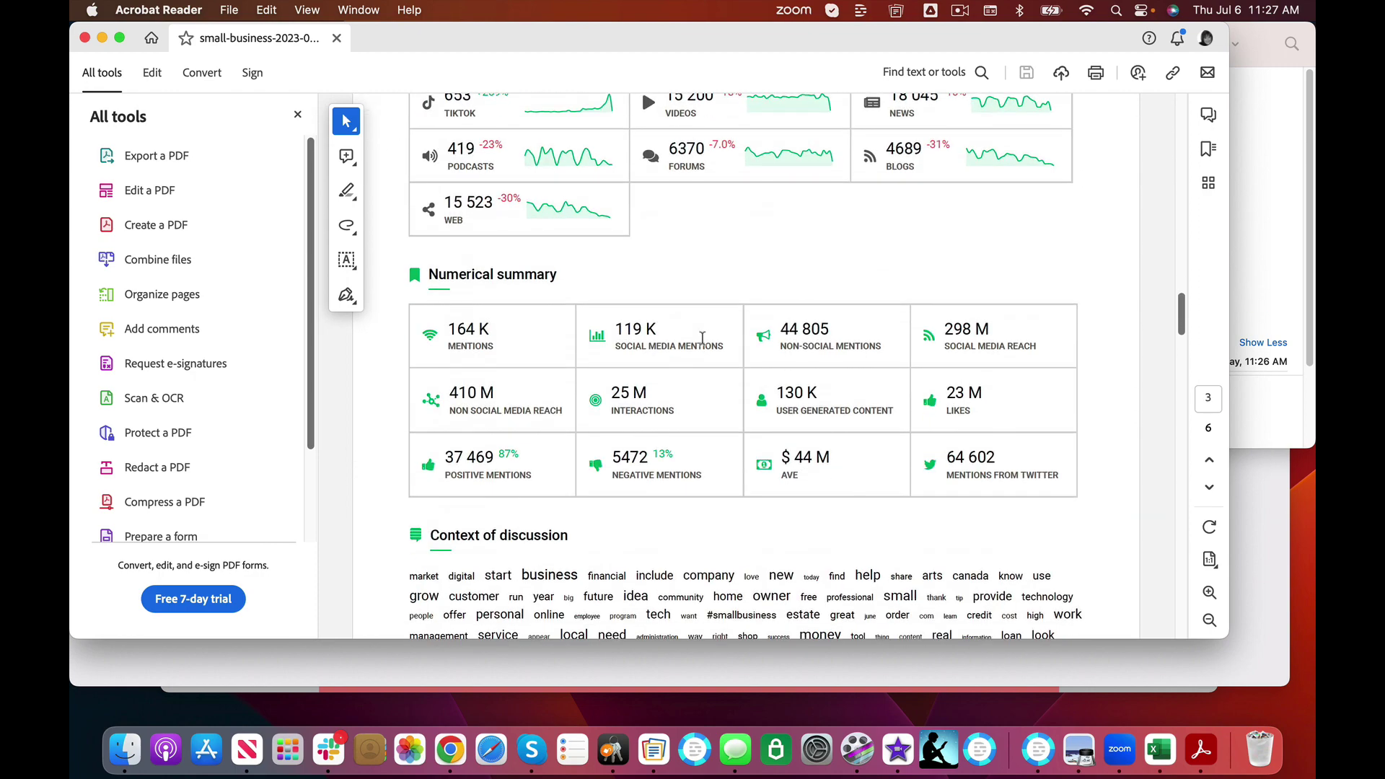
pyautogui.scroll(-1, 703, 337)
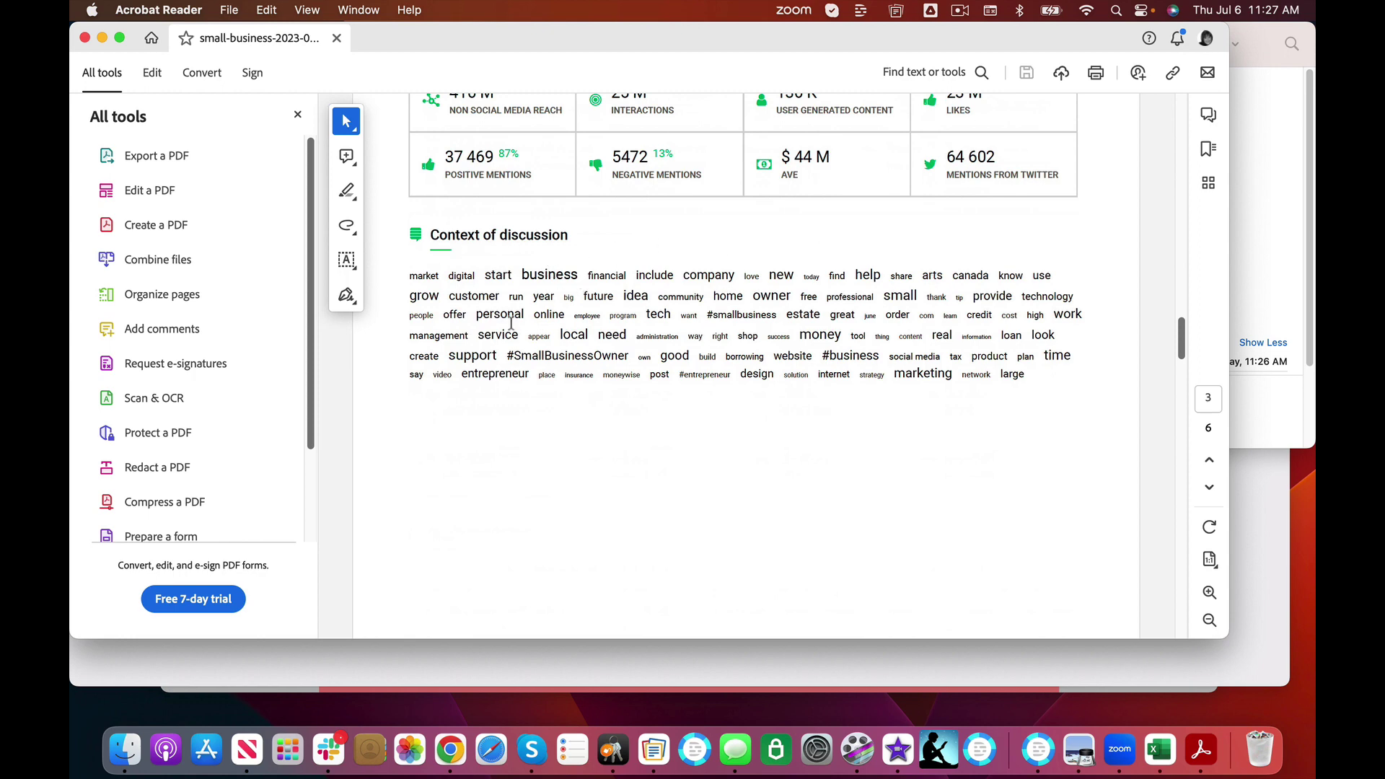
pyautogui.moveTo(507, 355); pyautogui.dragTo(602, 355)
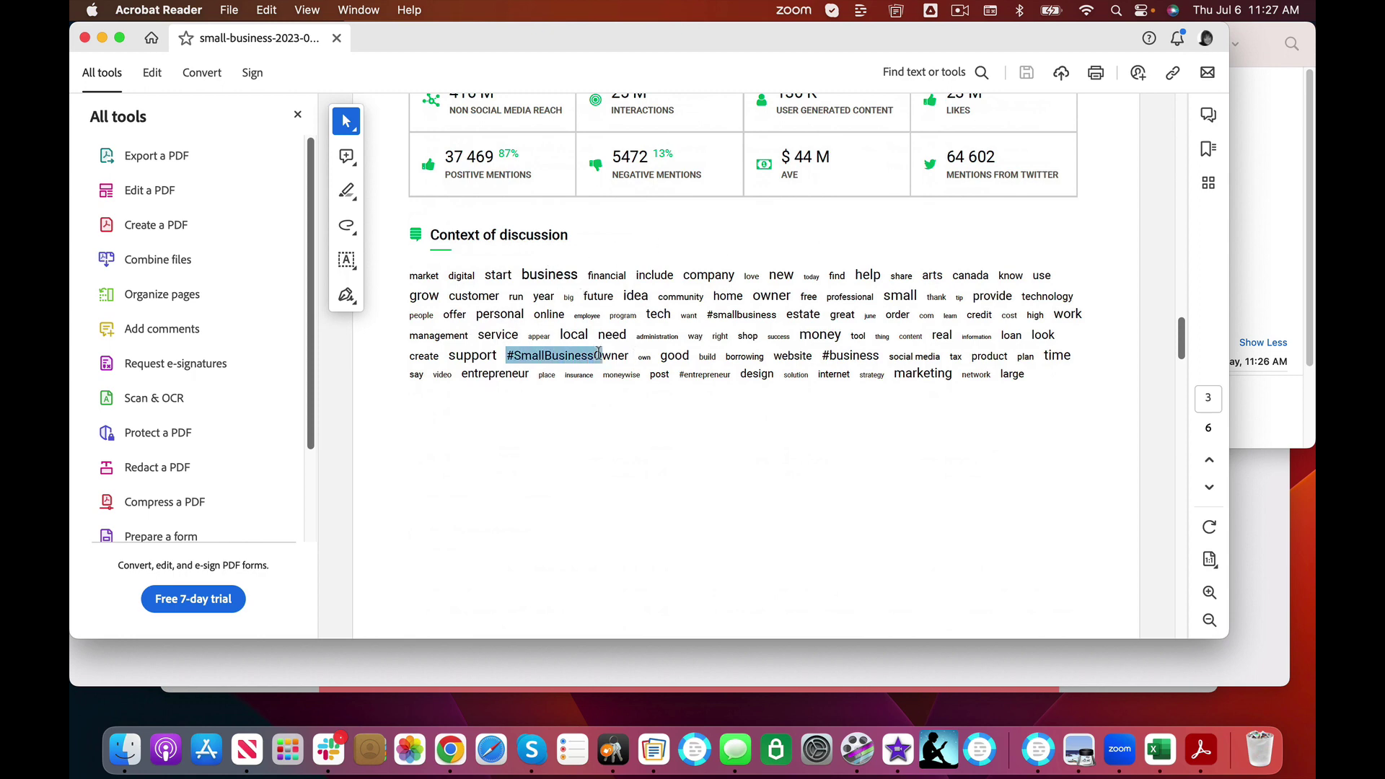
pyautogui.click(868, 345)
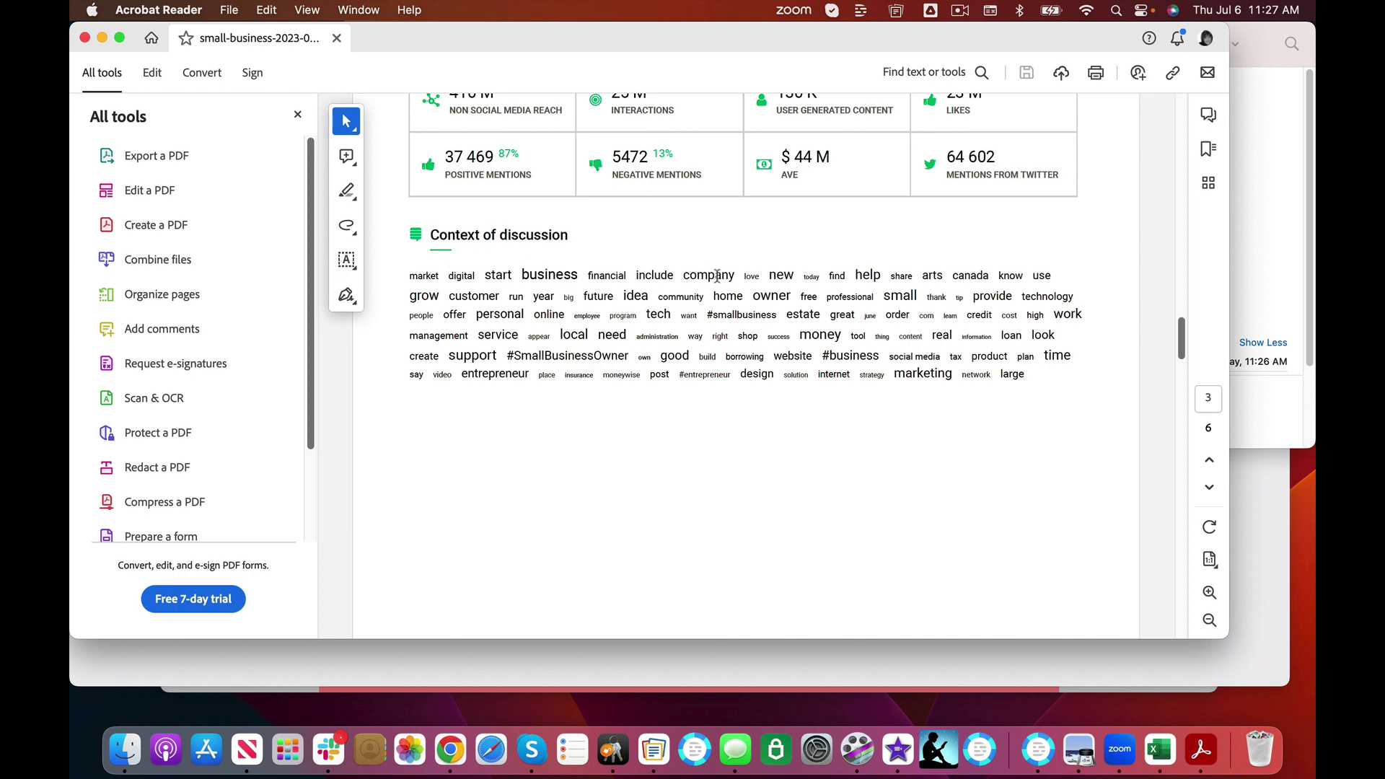
# Continue to the Trending hashtags table led by #smallbusiness with 58 605 mentions.
pyautogui.scroll(-10, 894, 345)
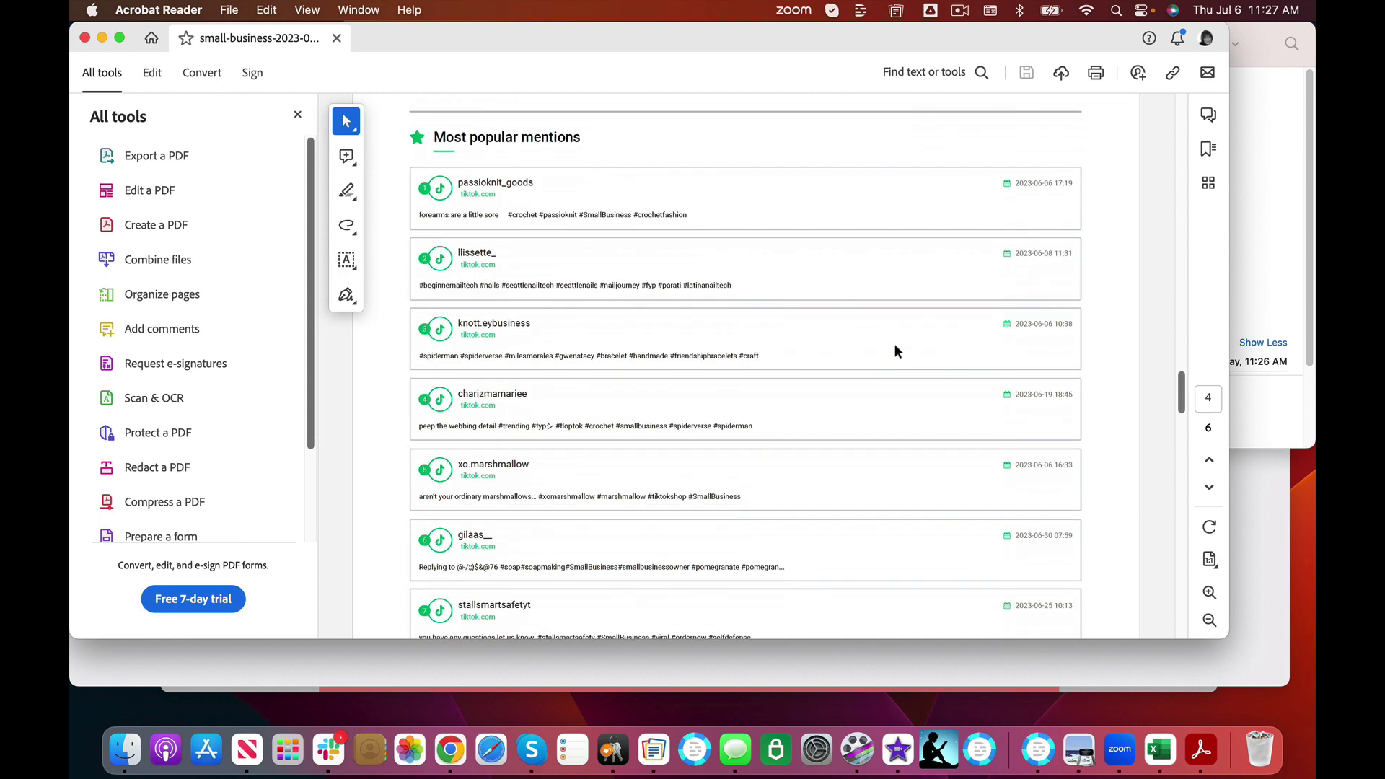
pyautogui.scroll(-10, 895, 345)
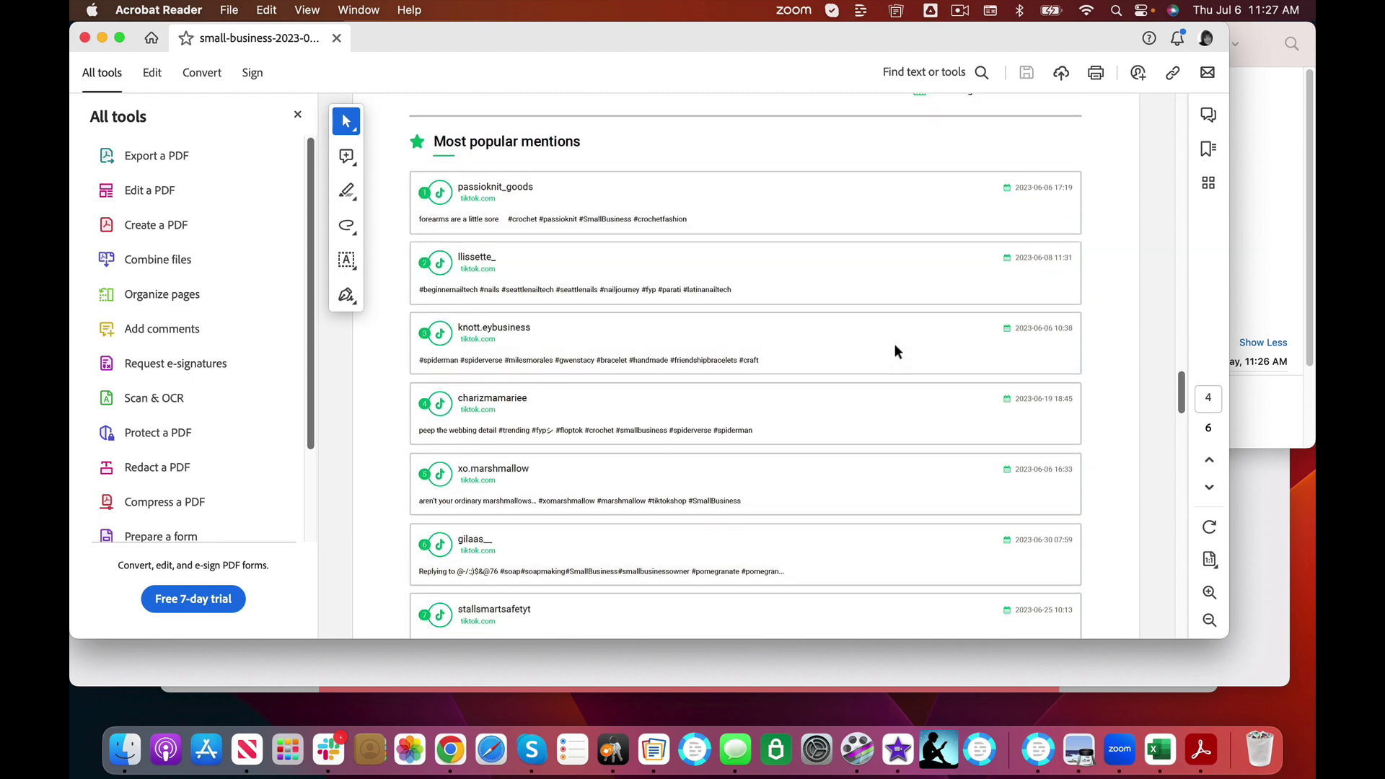
pyautogui.scroll(-5, 894, 347)
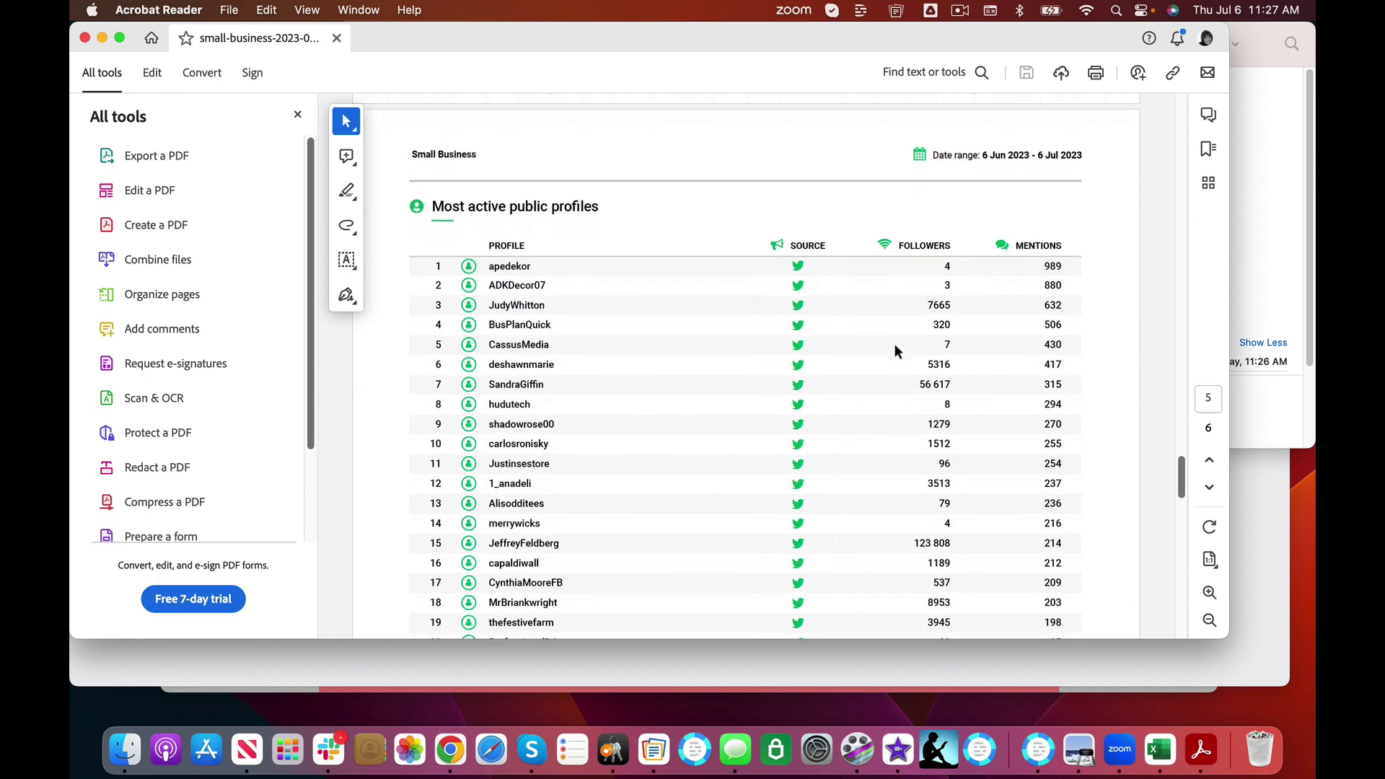
pyautogui.scroll(-10, 895, 343)
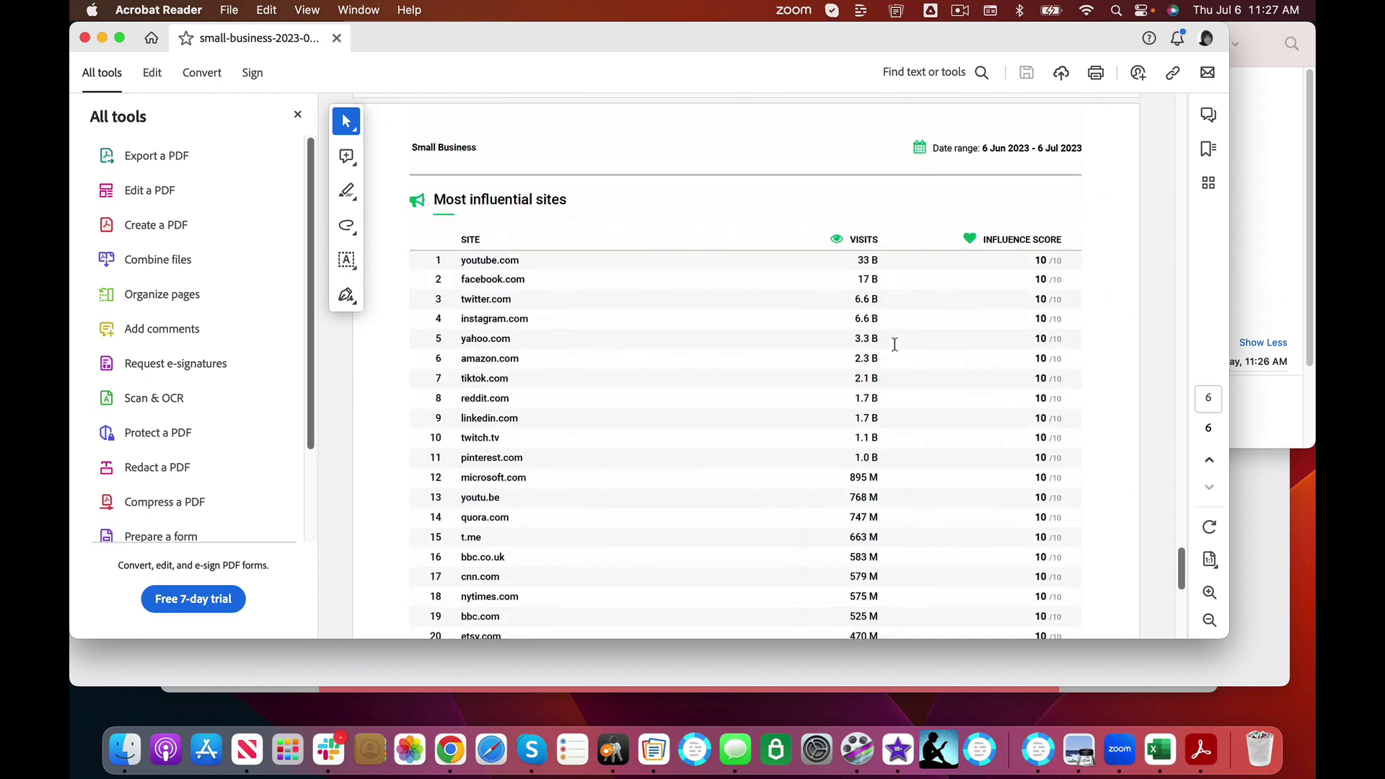
pyautogui.scroll(-1, 894, 345)
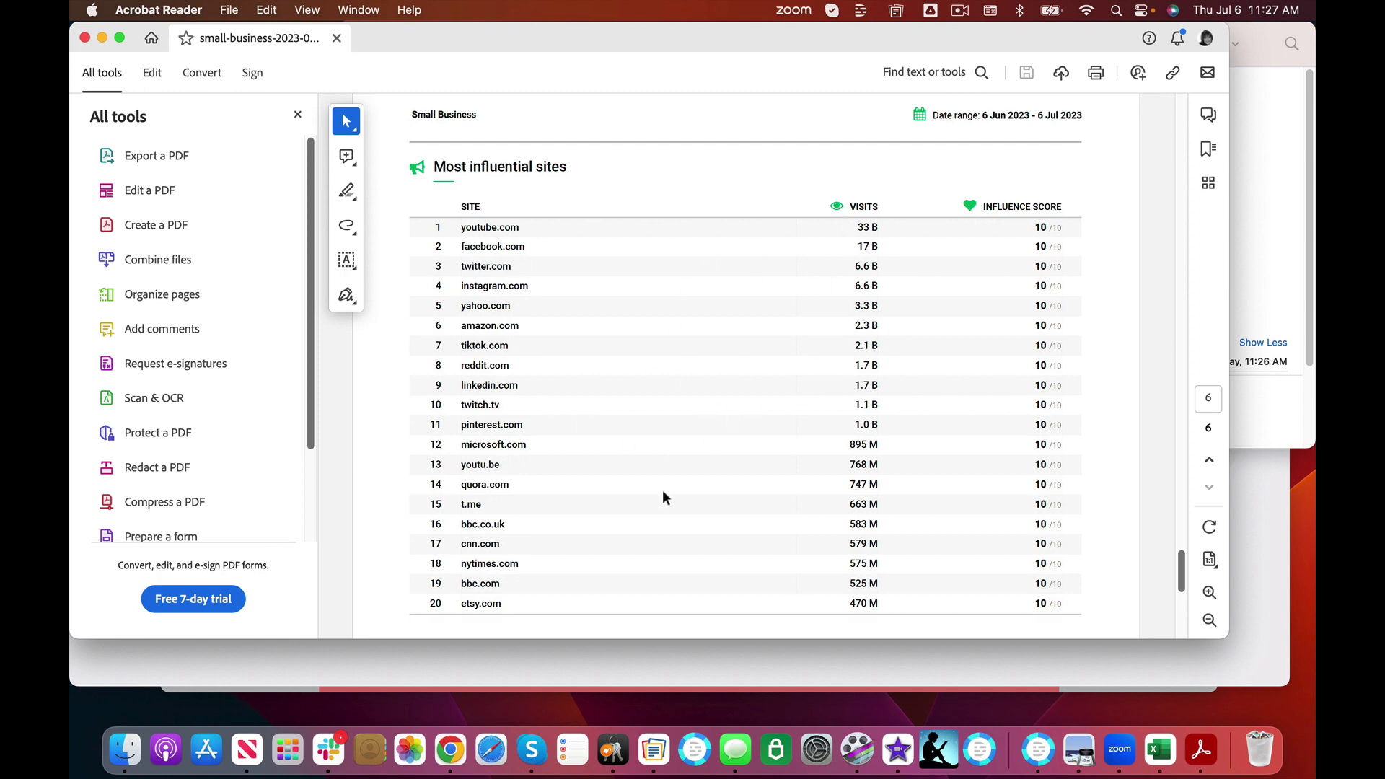
pyautogui.scroll(-13, 701, 530)
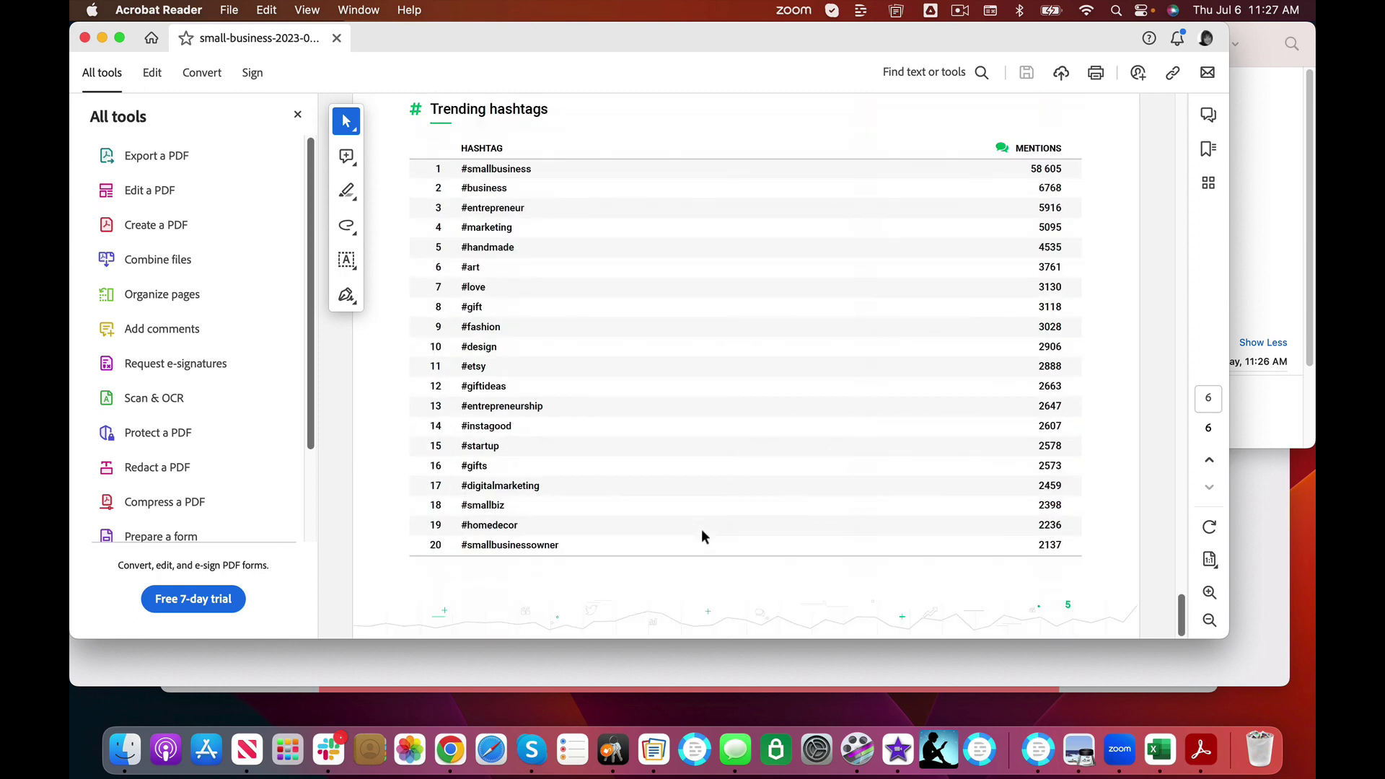
pyautogui.scroll(5, 701, 529)
pyautogui.scroll(-1, 678, 584)
pyautogui.scroll(-3, 678, 584)
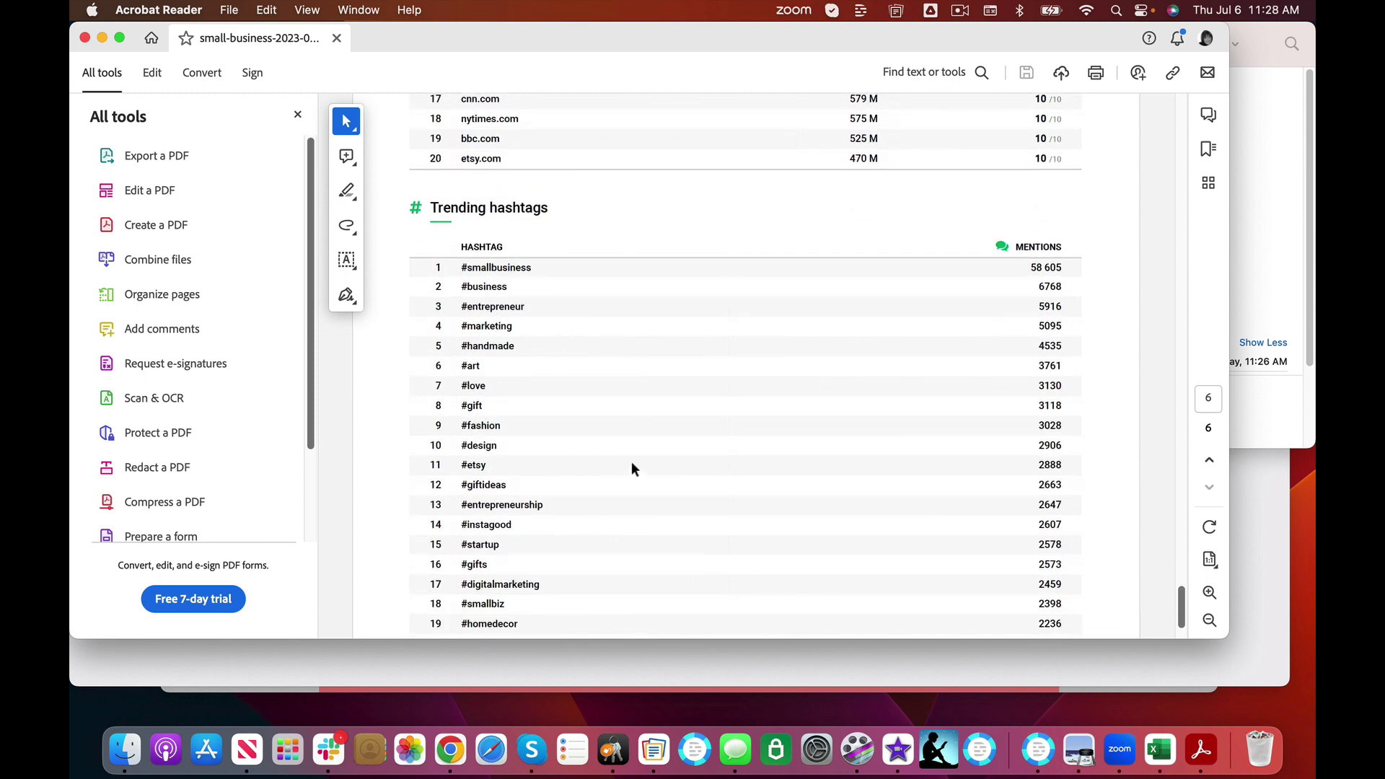
# Close Acrobat Reader and the Downloads window, returning to Brand24 in Chrome.
pyautogui.click(84, 38)
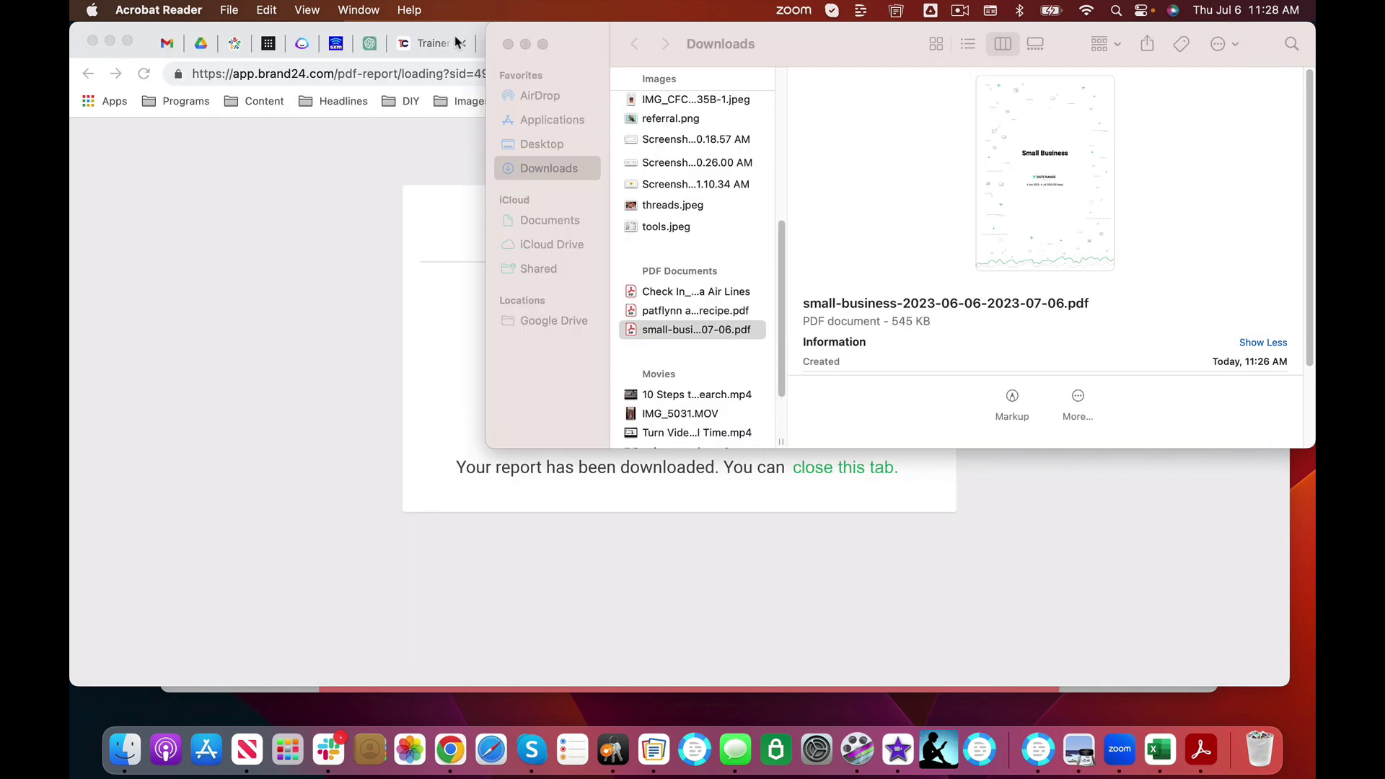
pyautogui.click(508, 45)
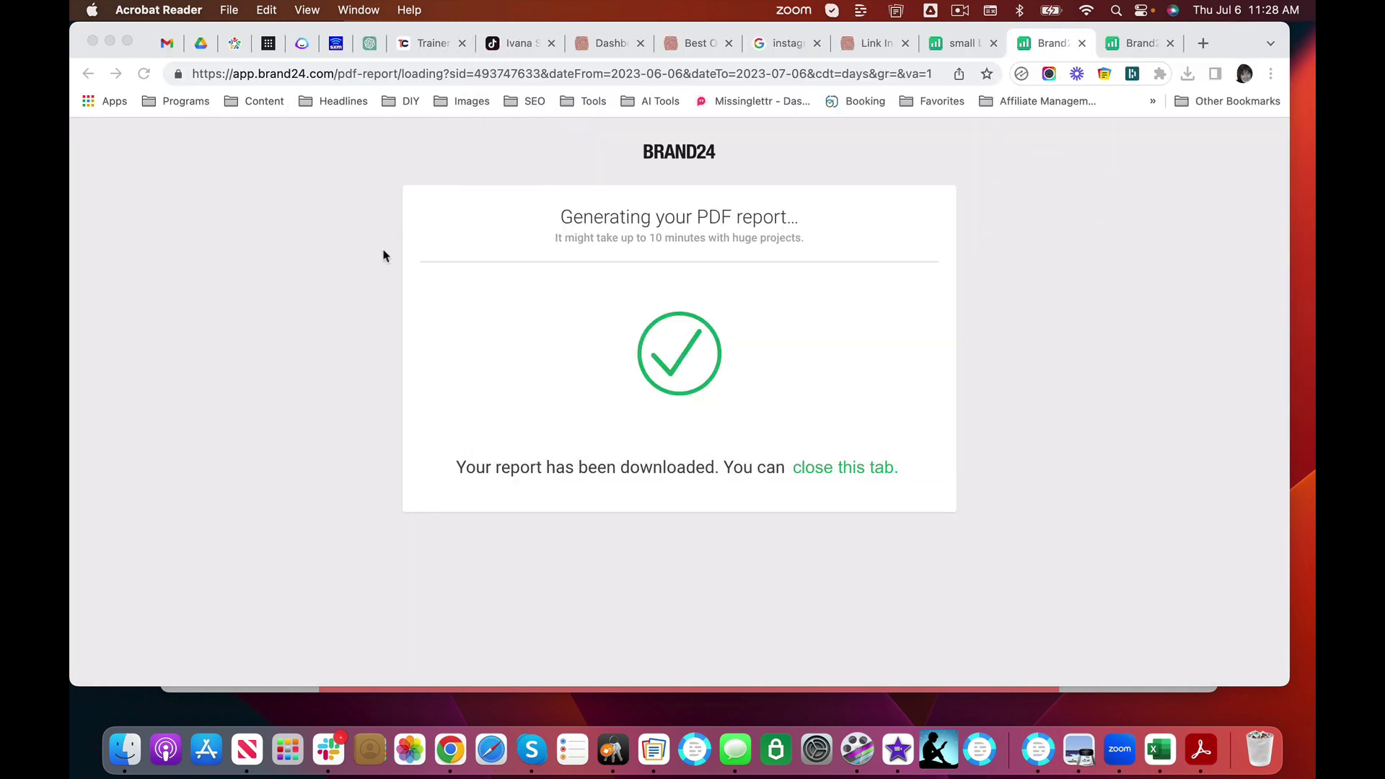
pyautogui.click(966, 40)
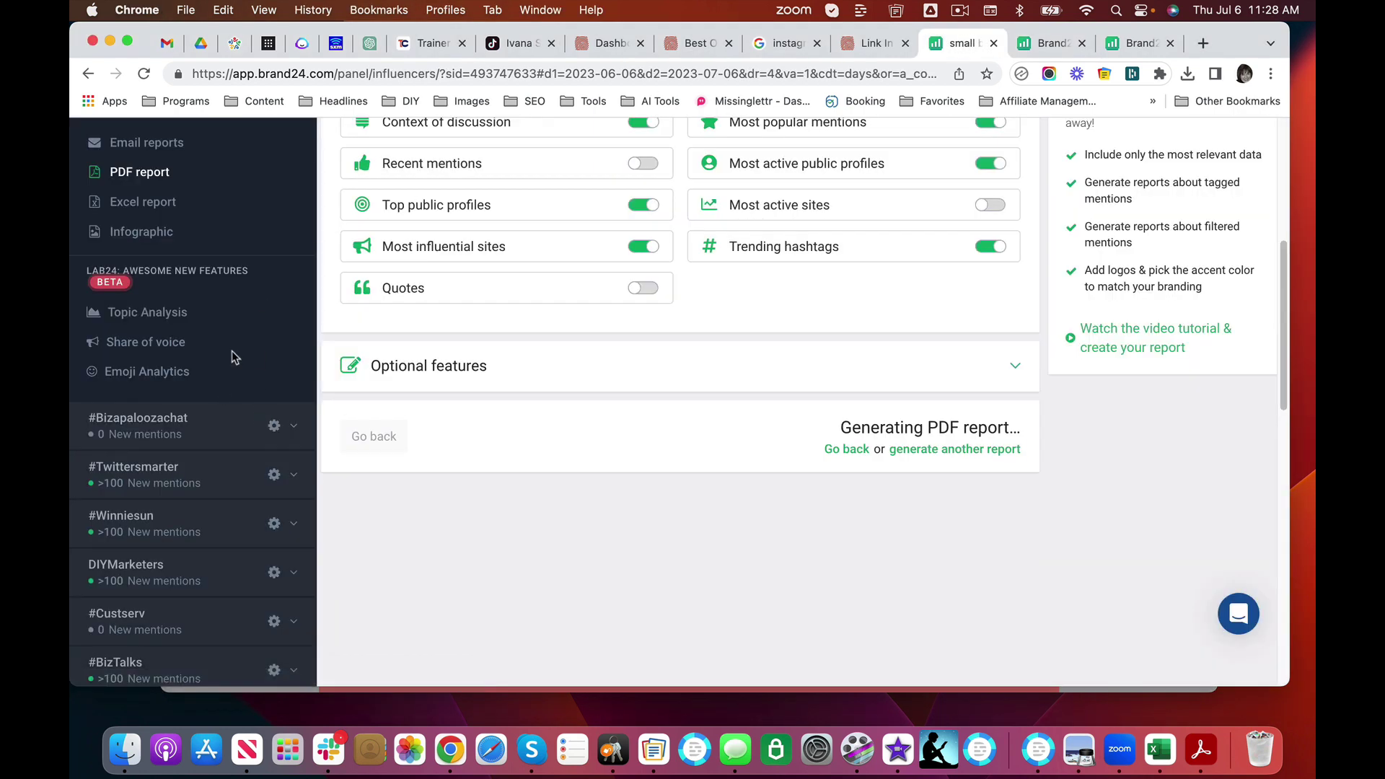
# Open Small Business Topic Analysis and scroll the Canadian Lifestyle topic chart.
pyautogui.click(138, 316)
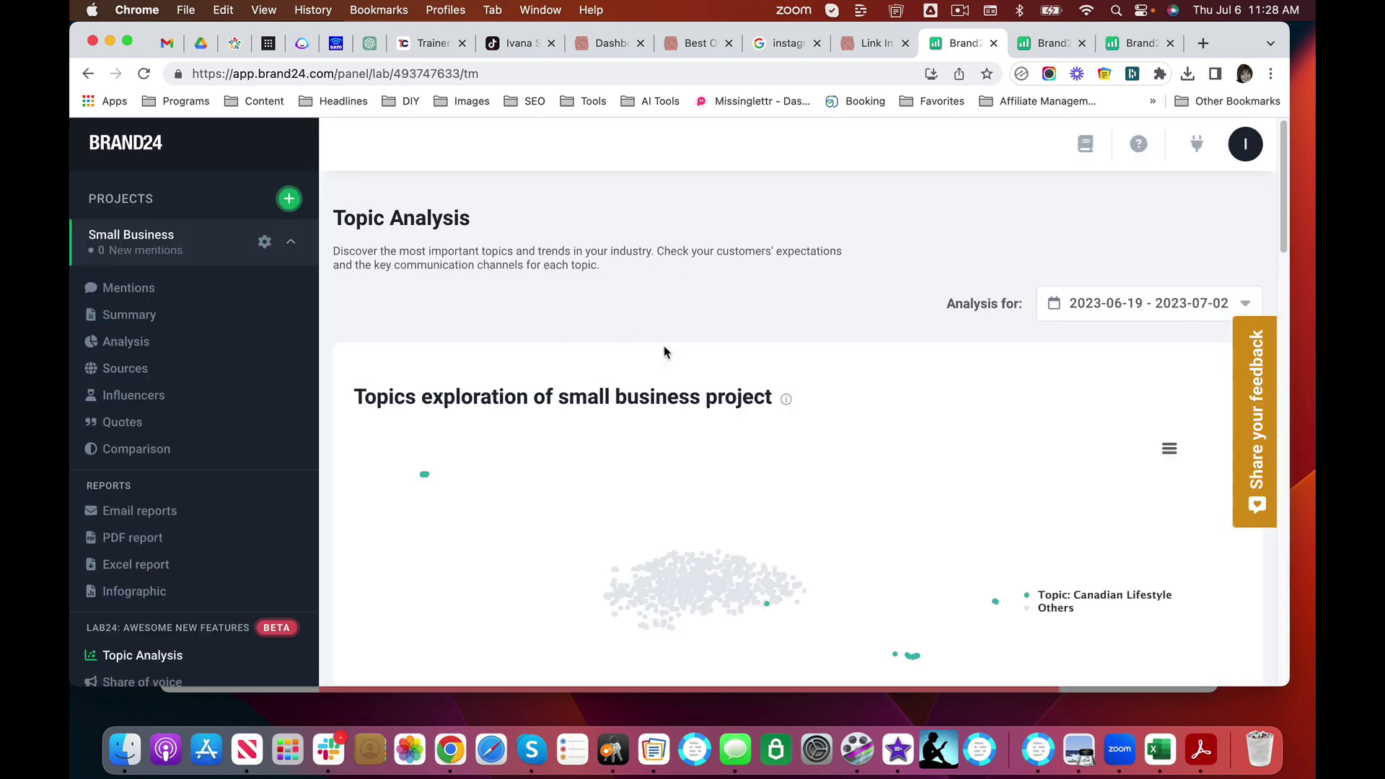
pyautogui.scroll(-5, 664, 352)
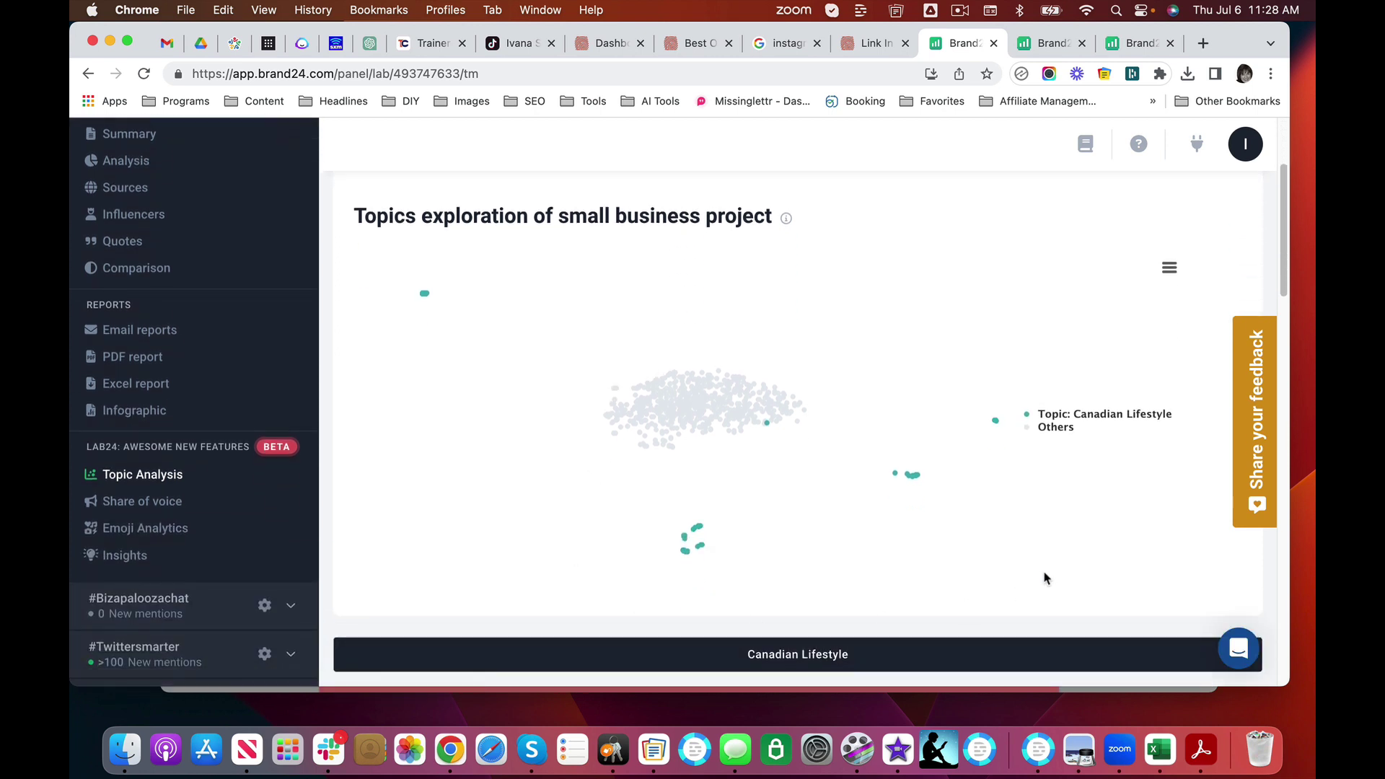
pyautogui.scroll(5, 569, 337)
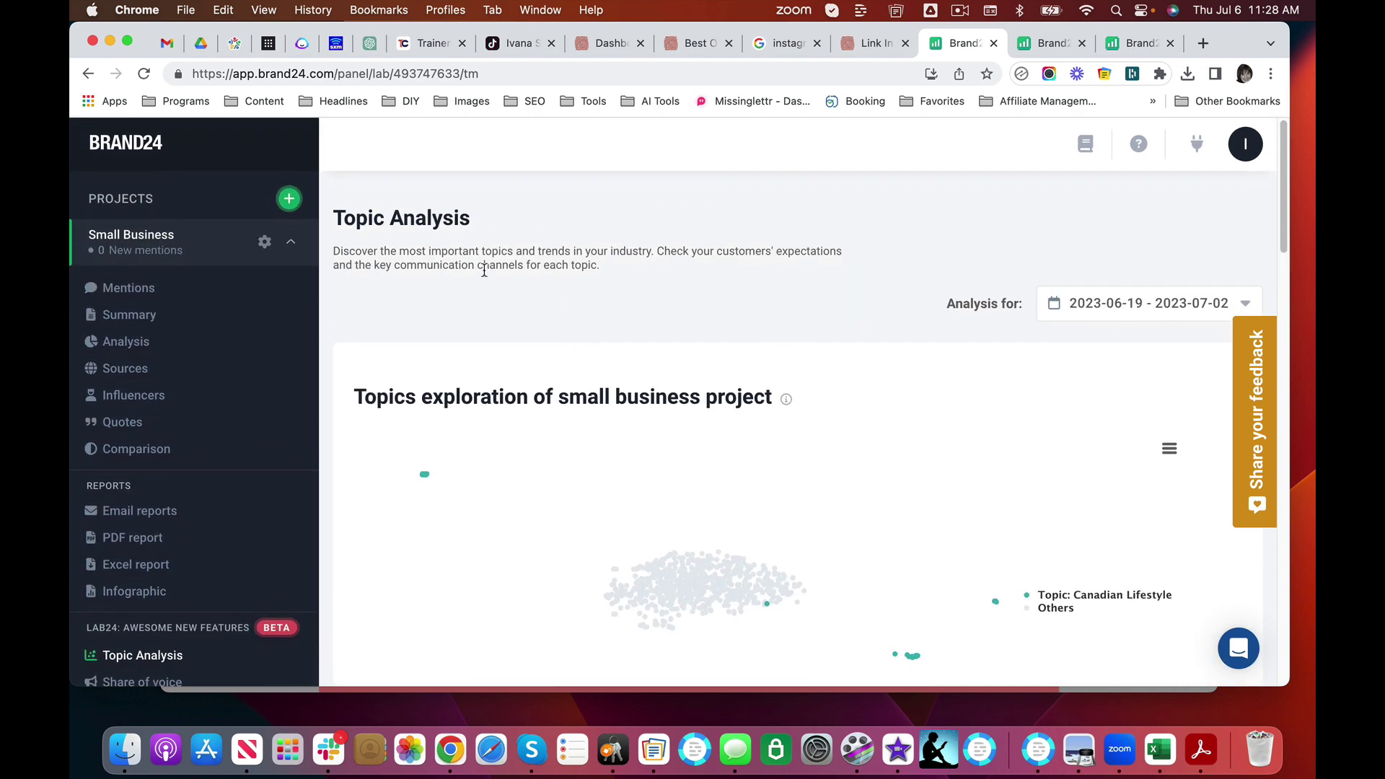
pyautogui.scroll(-3, 484, 270)
pyautogui.scroll(3, 484, 271)
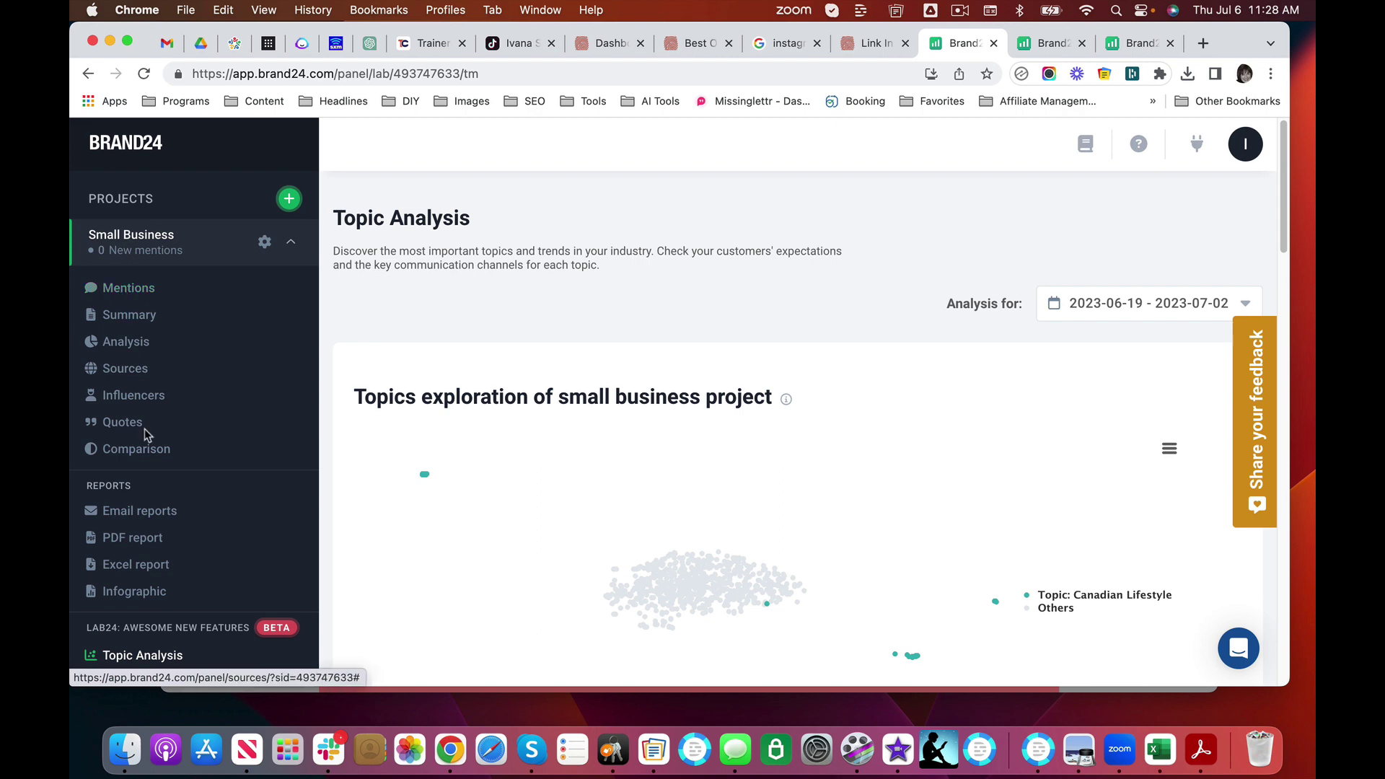
pyautogui.scroll(-4, 108, 454)
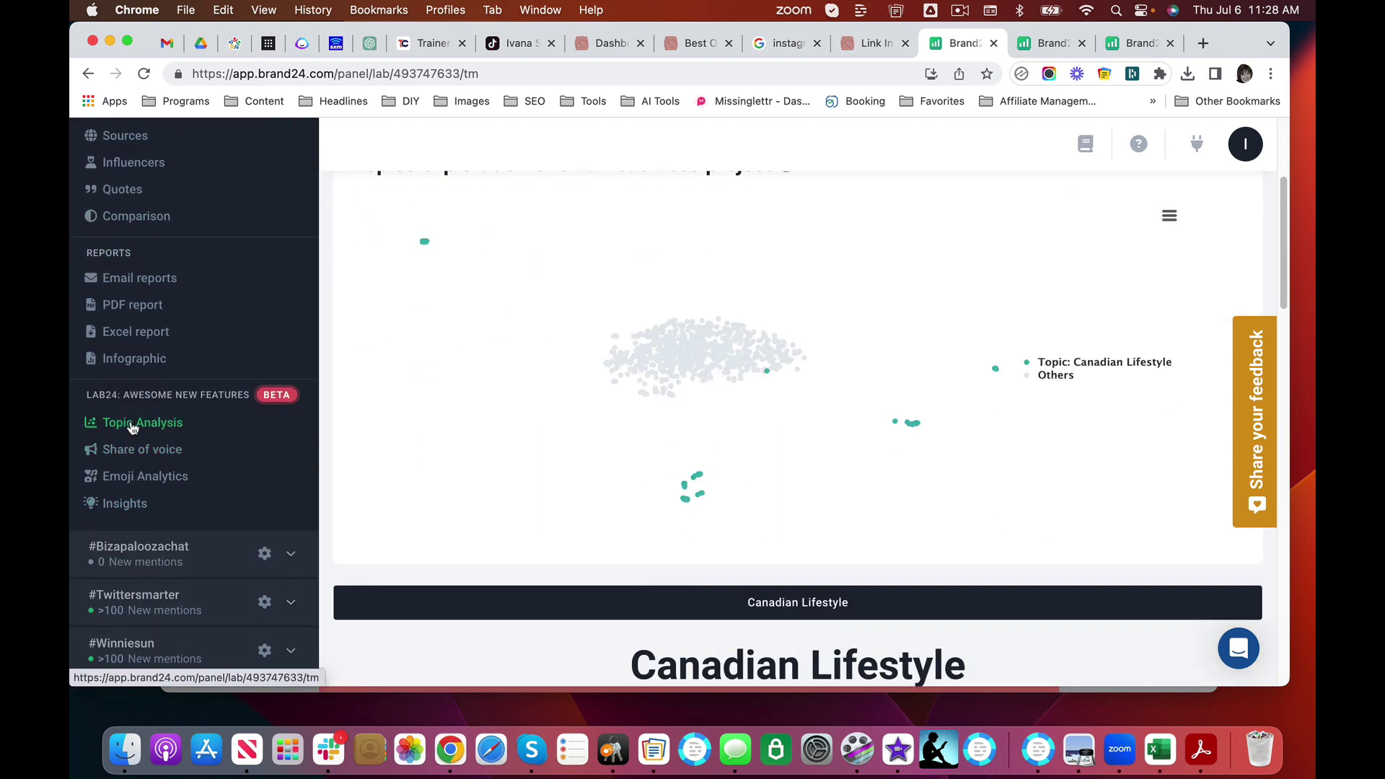
# Open Emoji Analytics for Small Business and scroll through the emoji cloud.
pyautogui.click(127, 468)
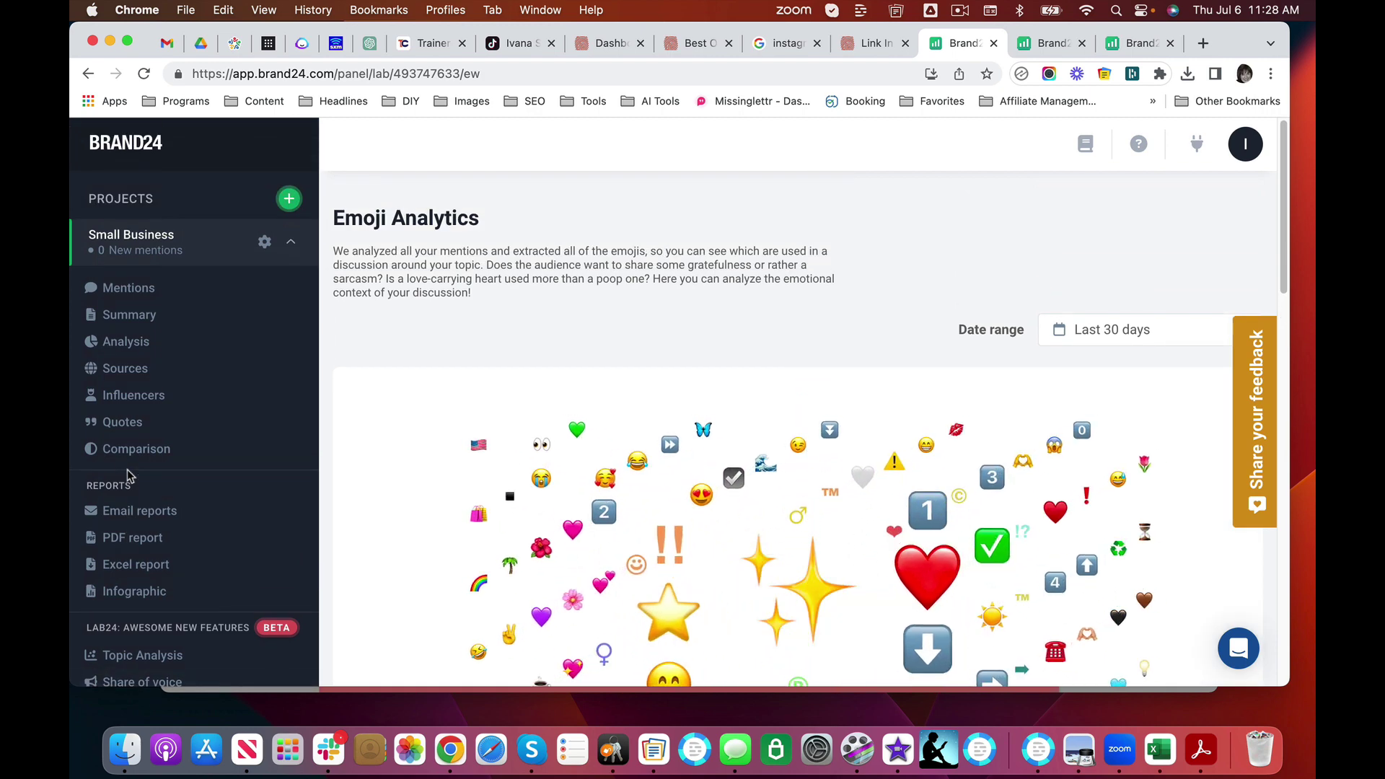
pyautogui.scroll(-5, 647, 186)
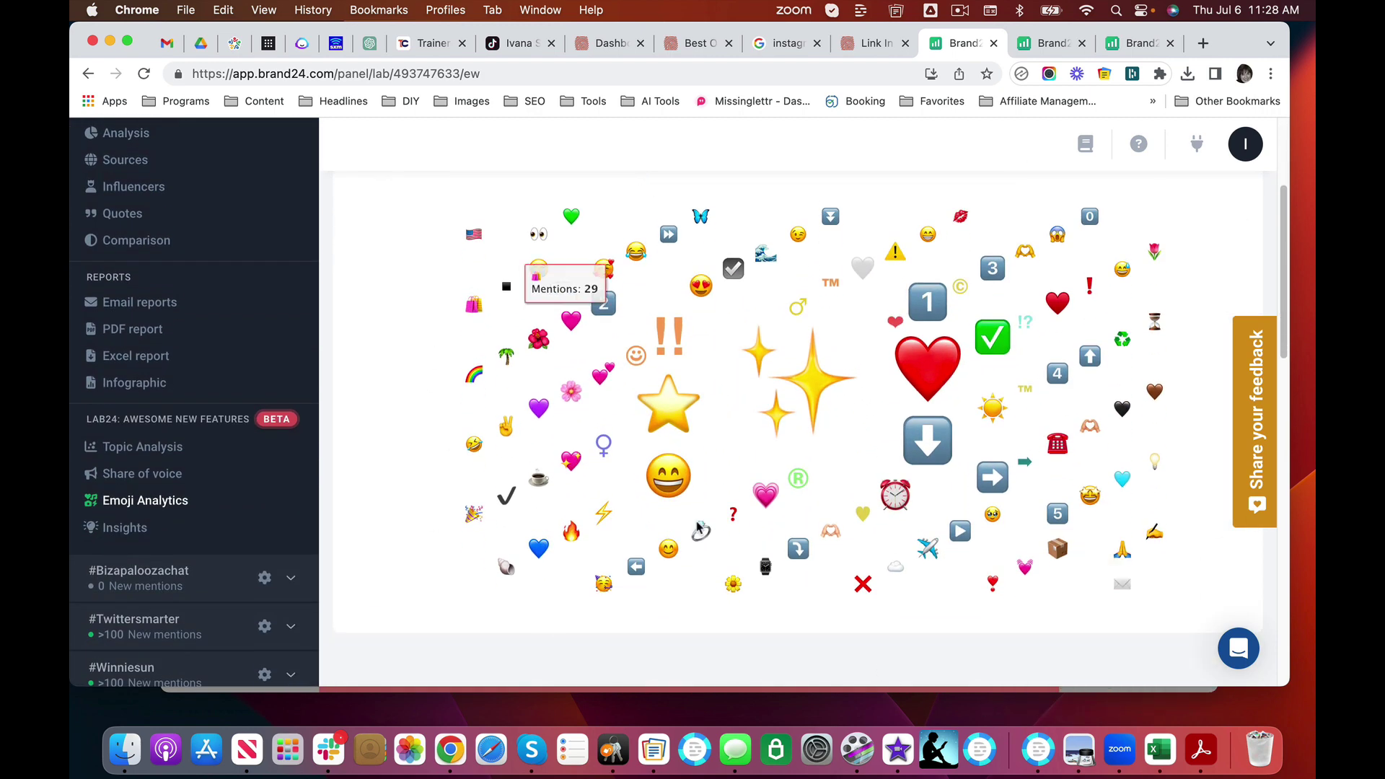
pyautogui.scroll(1, 896, 344)
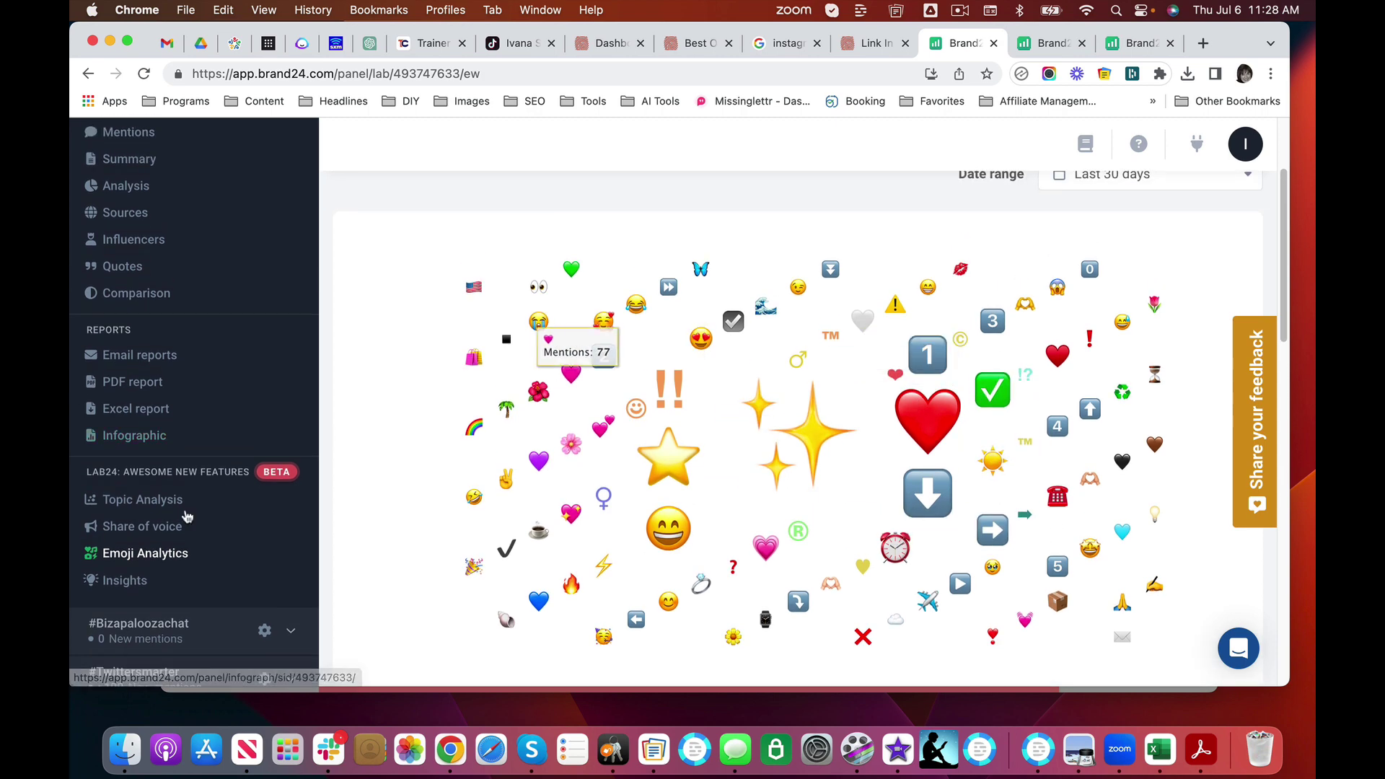
# Open Share of voice and review the pie charts, with passioknit_goods leading at 4.6%.
pyautogui.click(133, 527)
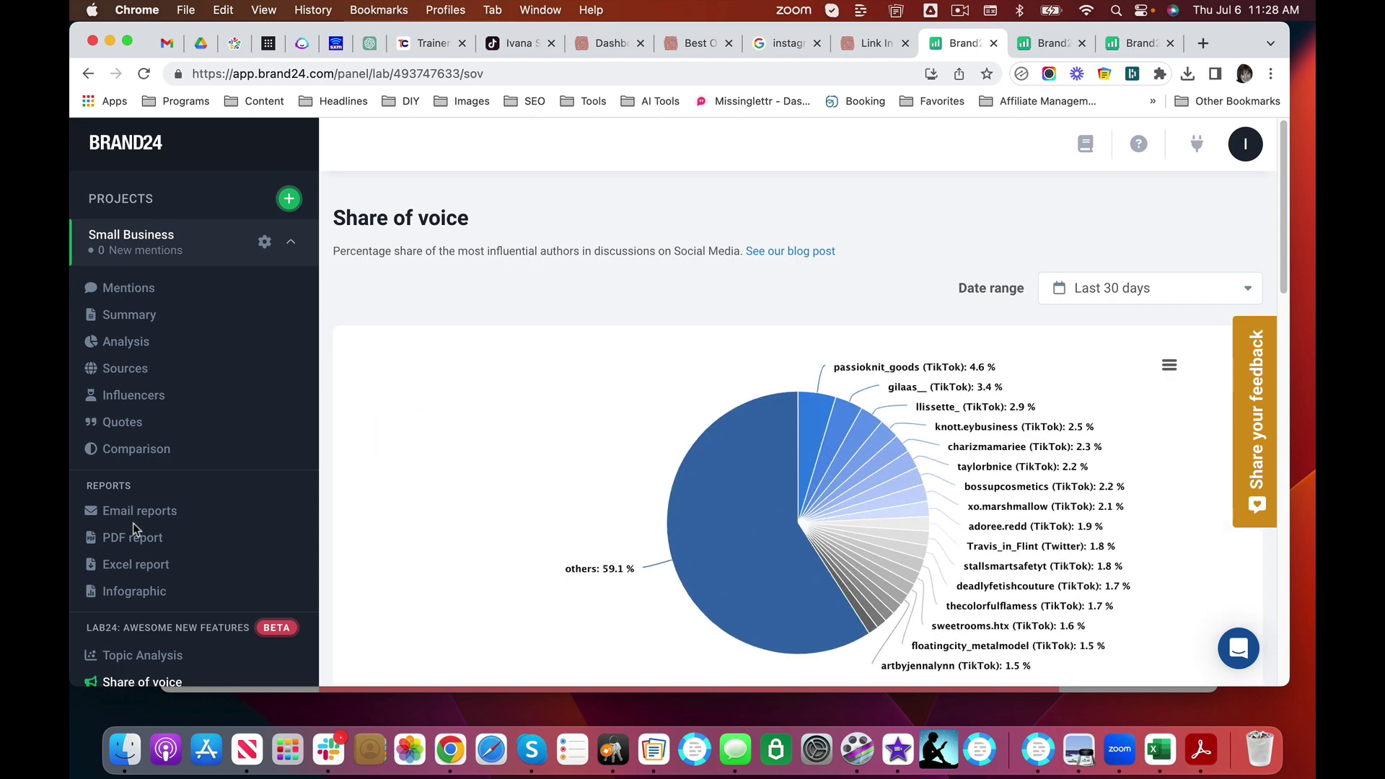
pyautogui.scroll(-3, 744, 294)
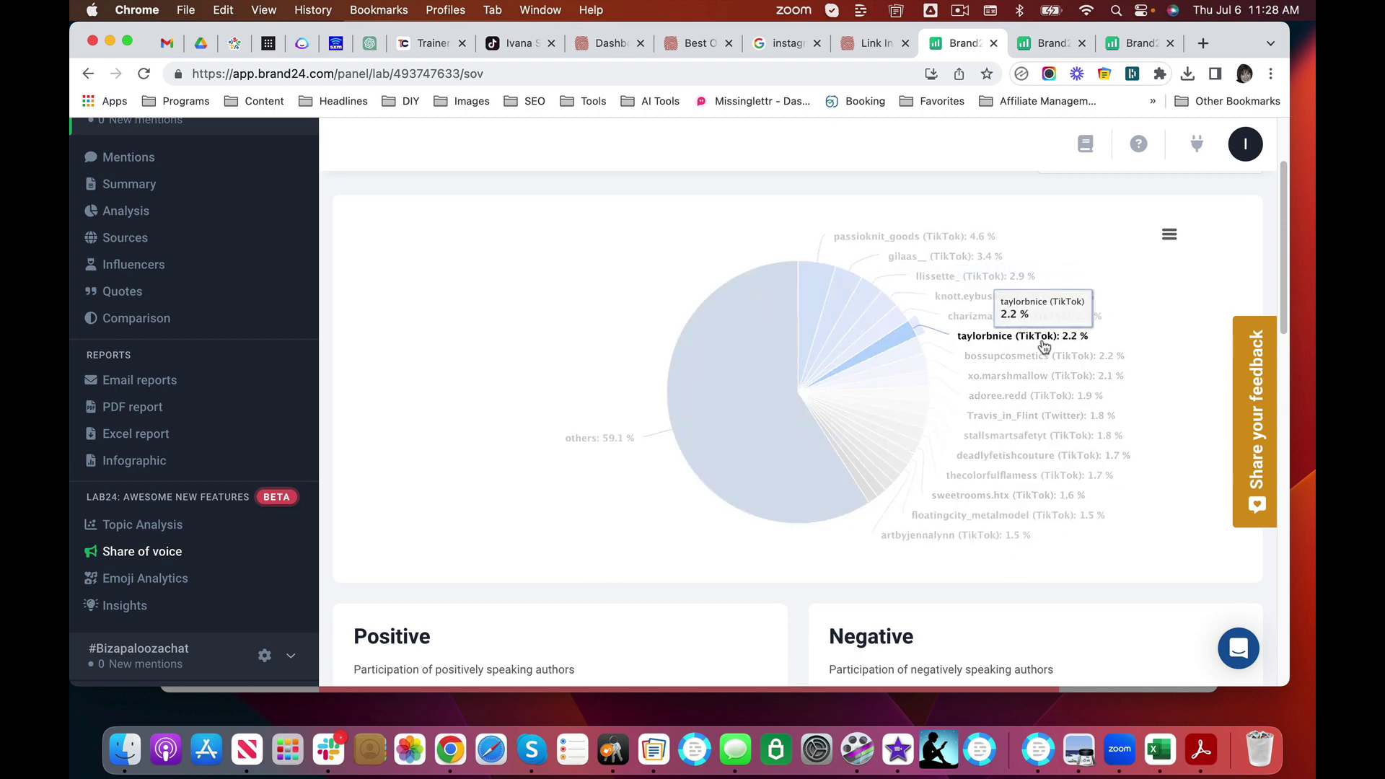
pyautogui.scroll(-6, 1032, 439)
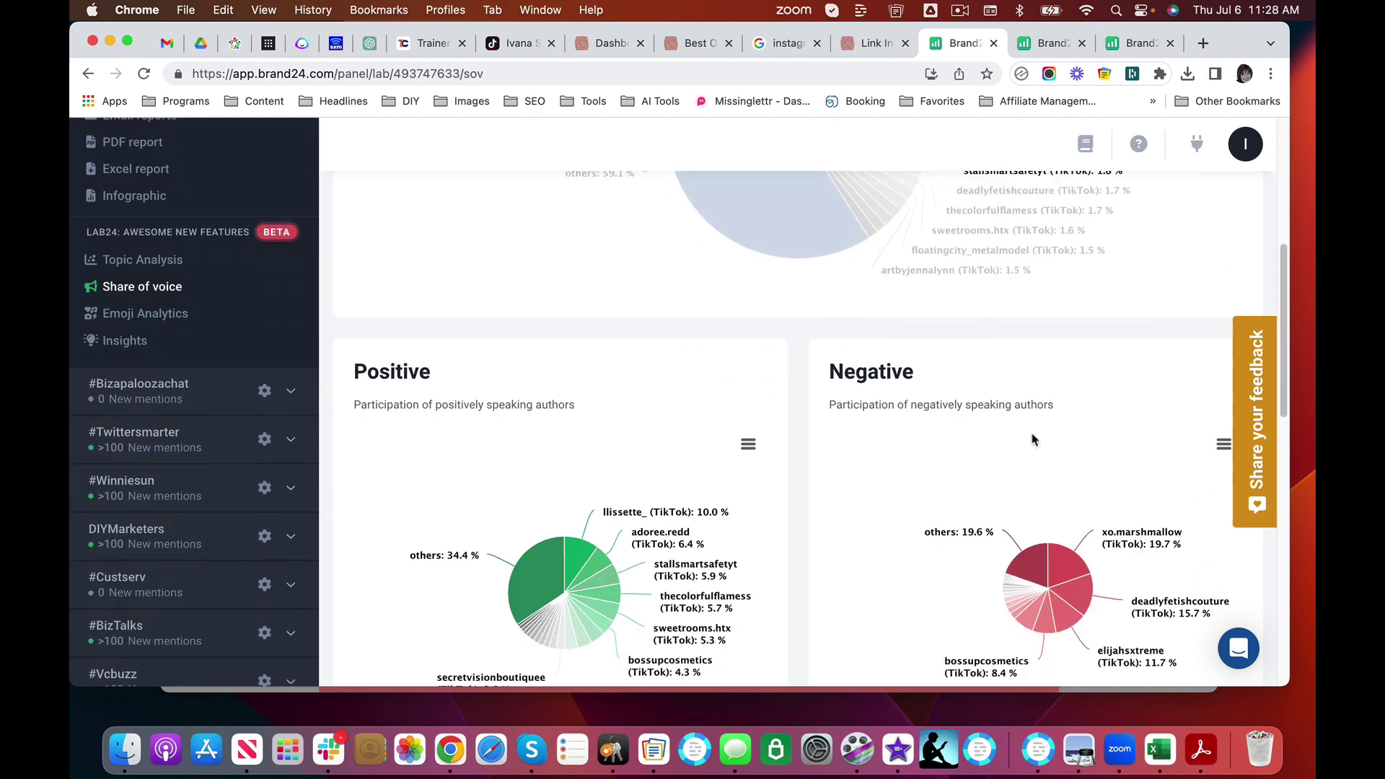
pyautogui.scroll(-4, 722, 449)
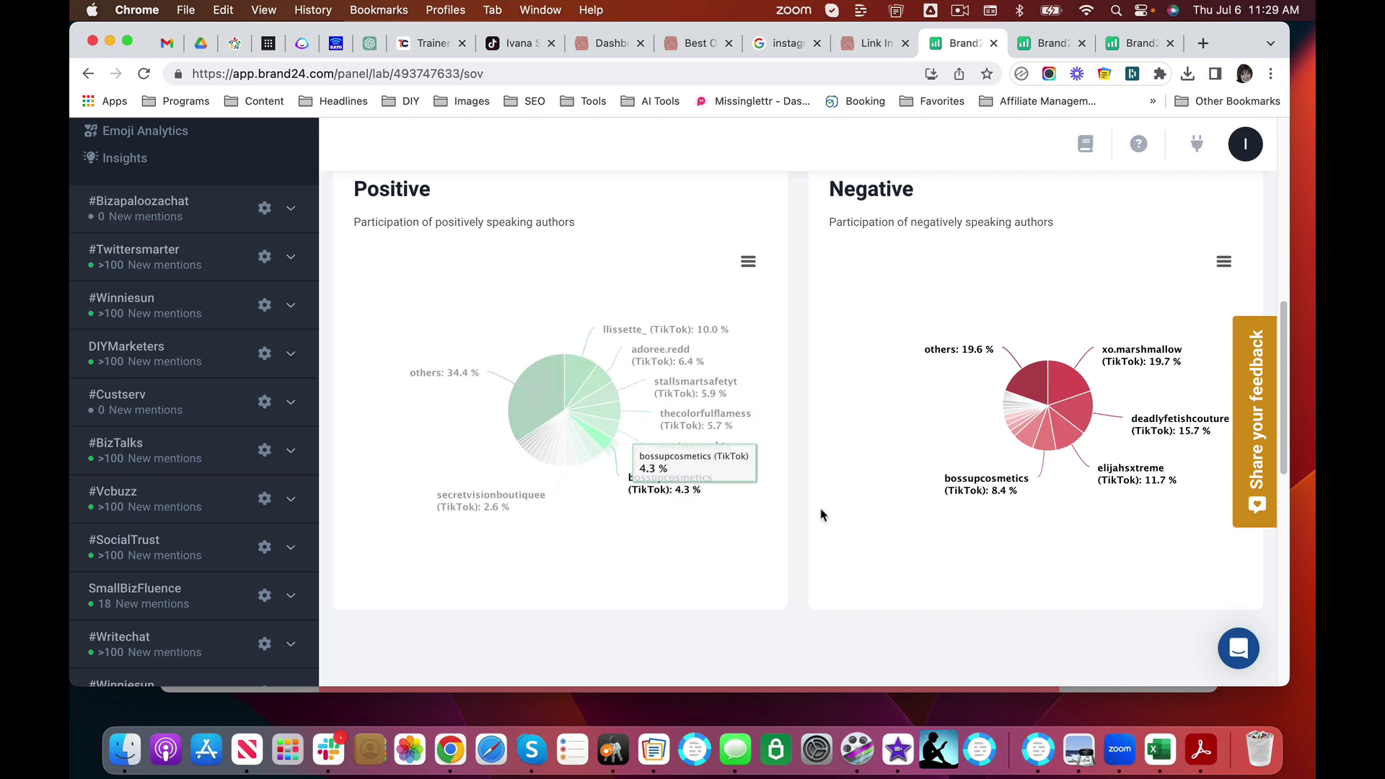
pyautogui.scroll(-3, 1017, 507)
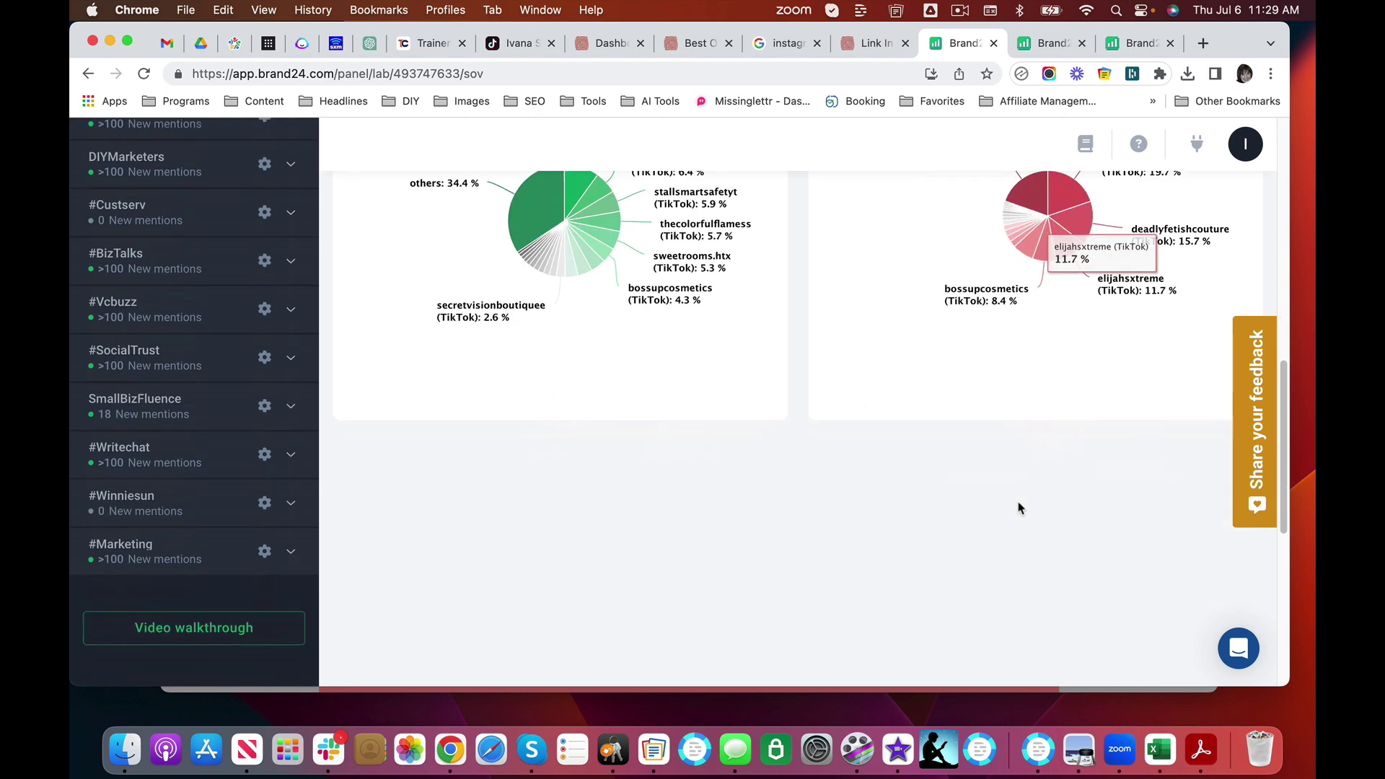
pyautogui.scroll(9, 1019, 501)
pyautogui.moveTo(1019, 509)
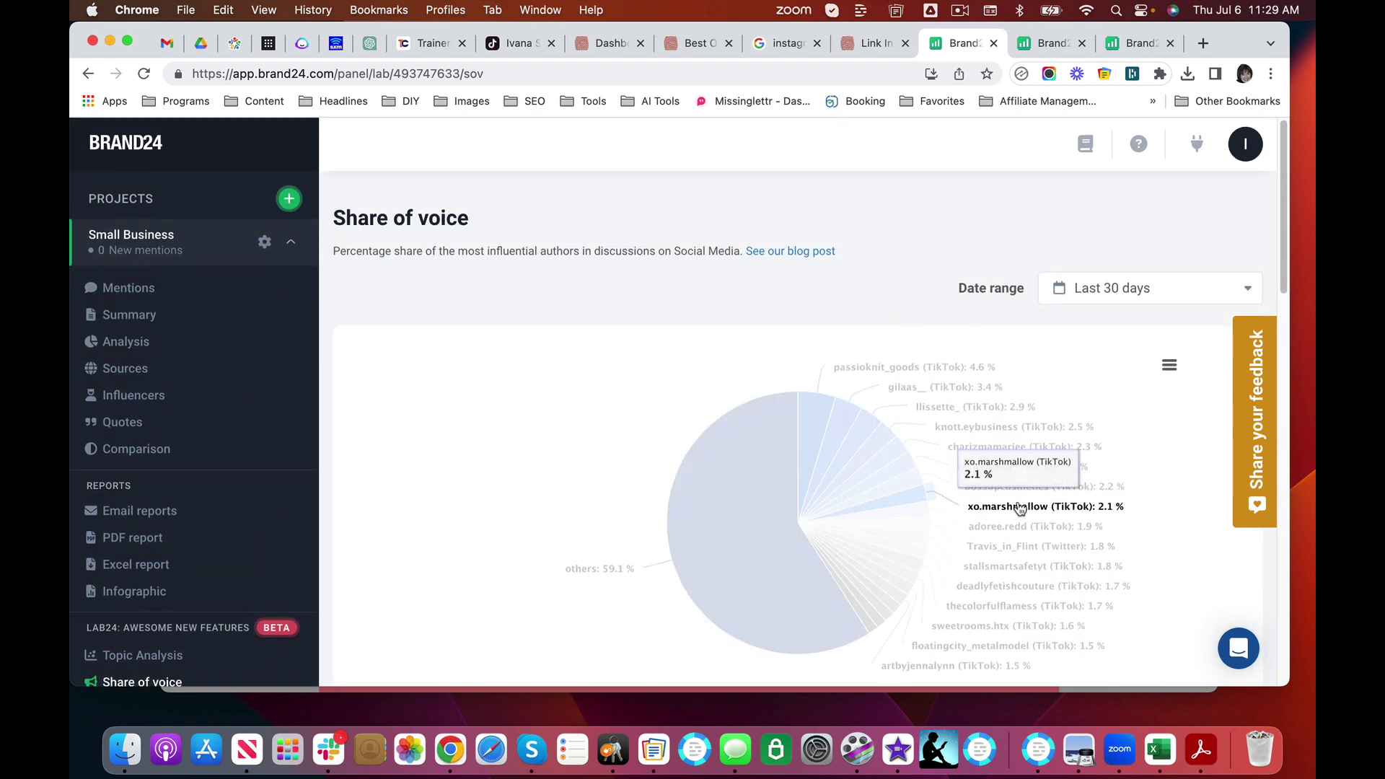
pyautogui.scroll(-3, 1017, 505)
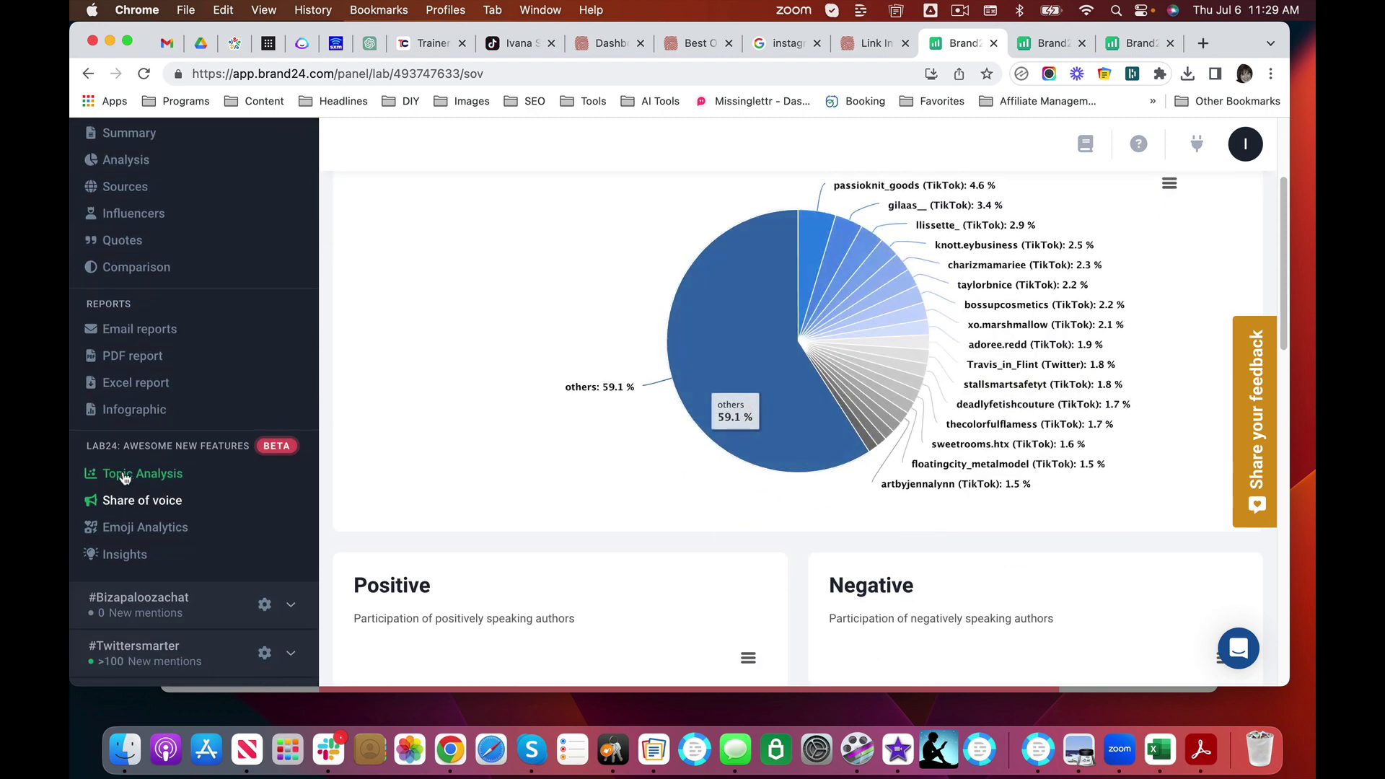
pyautogui.click(127, 474)
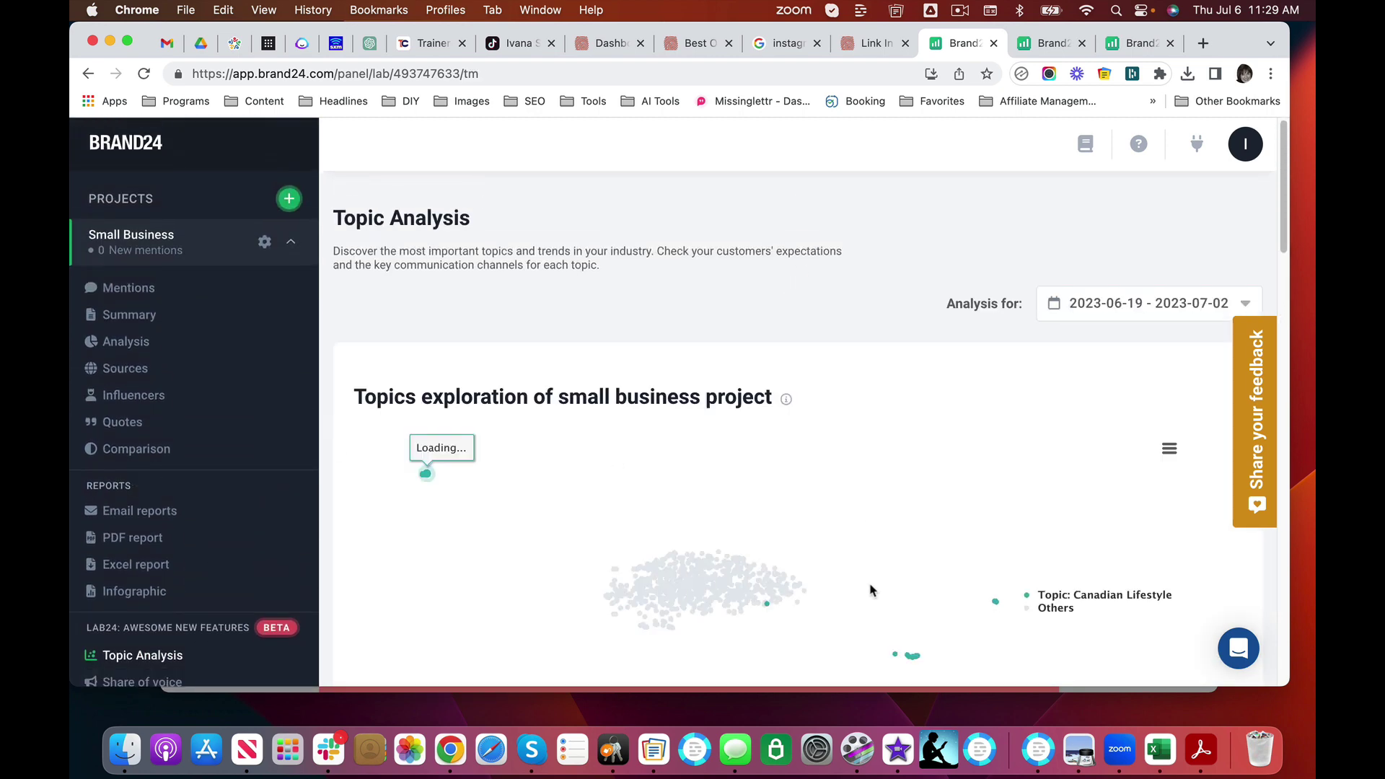
pyautogui.scroll(-3, 871, 590)
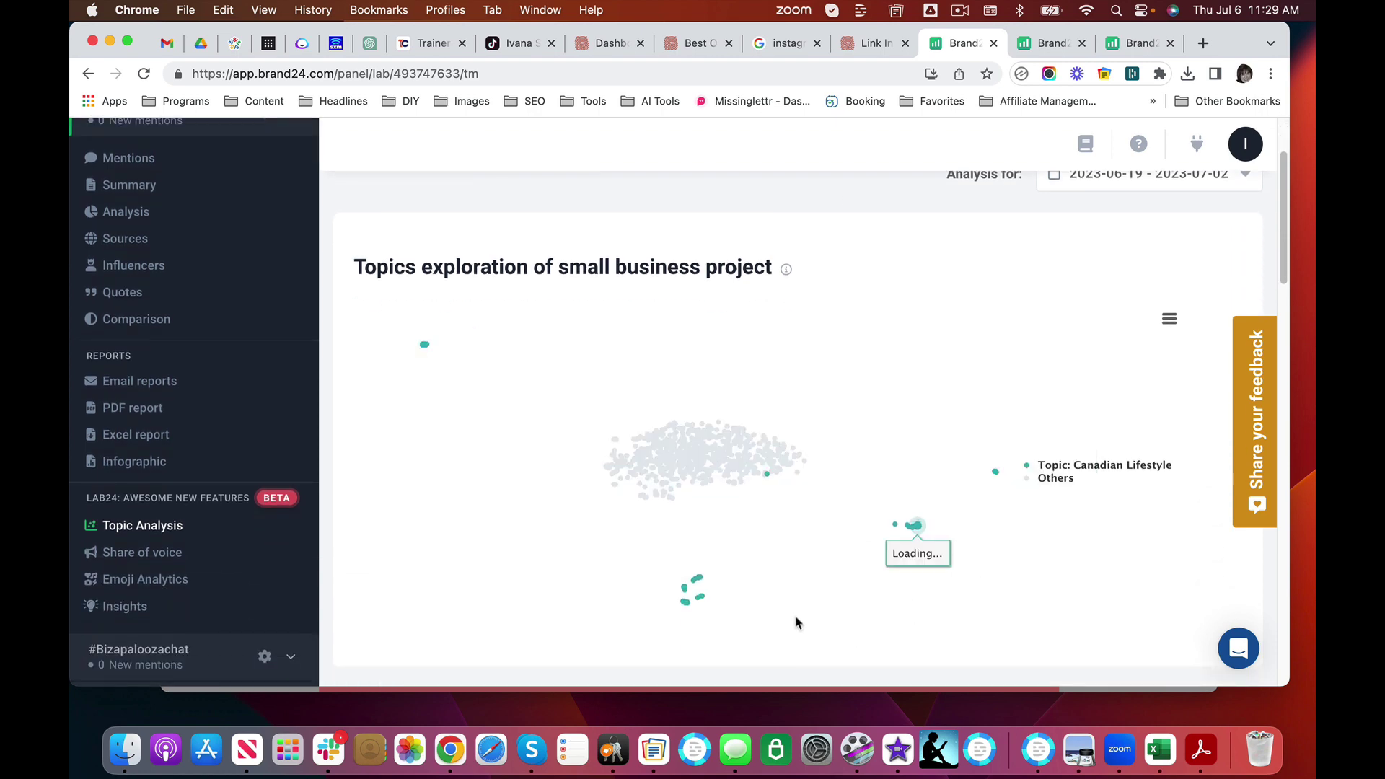
pyautogui.scroll(1, 1174, 323)
pyautogui.scroll(2, 1174, 323)
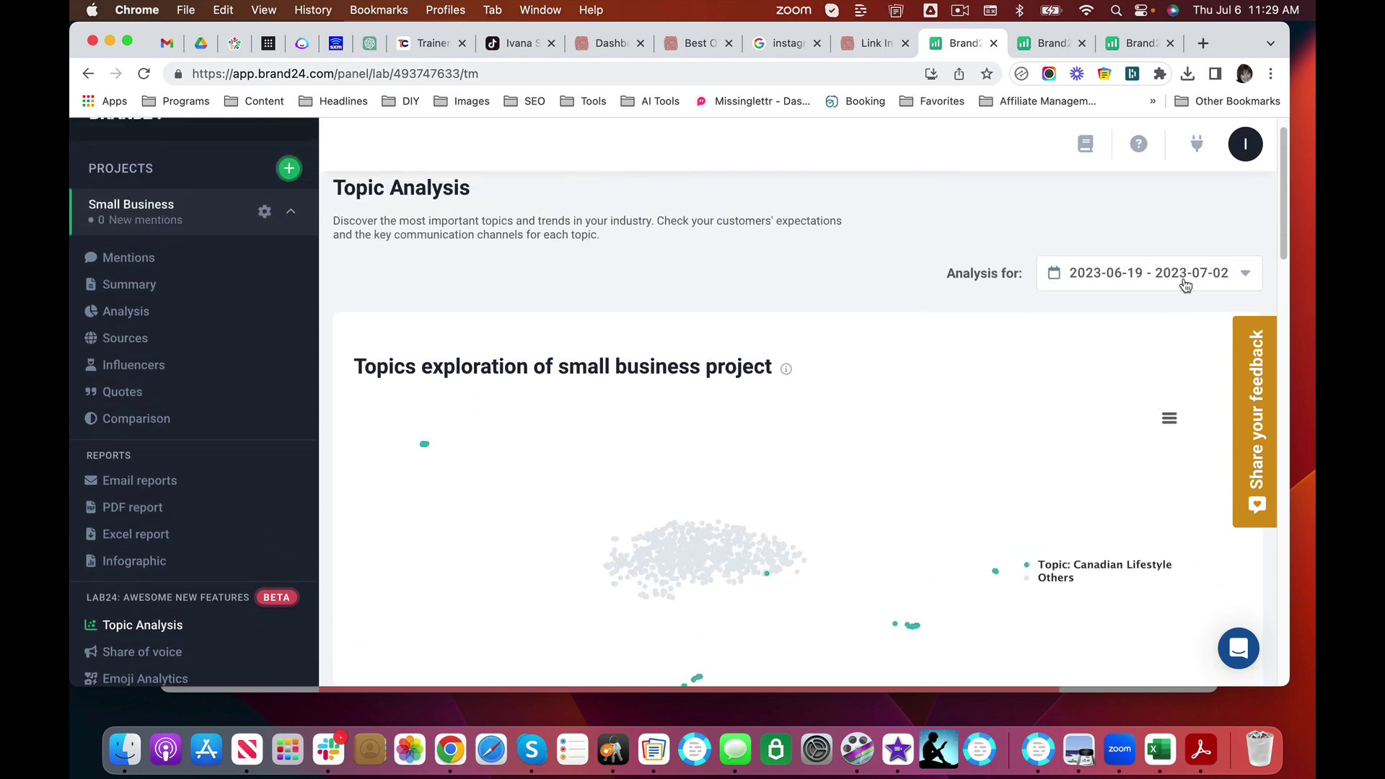
pyautogui.click(1154, 281)
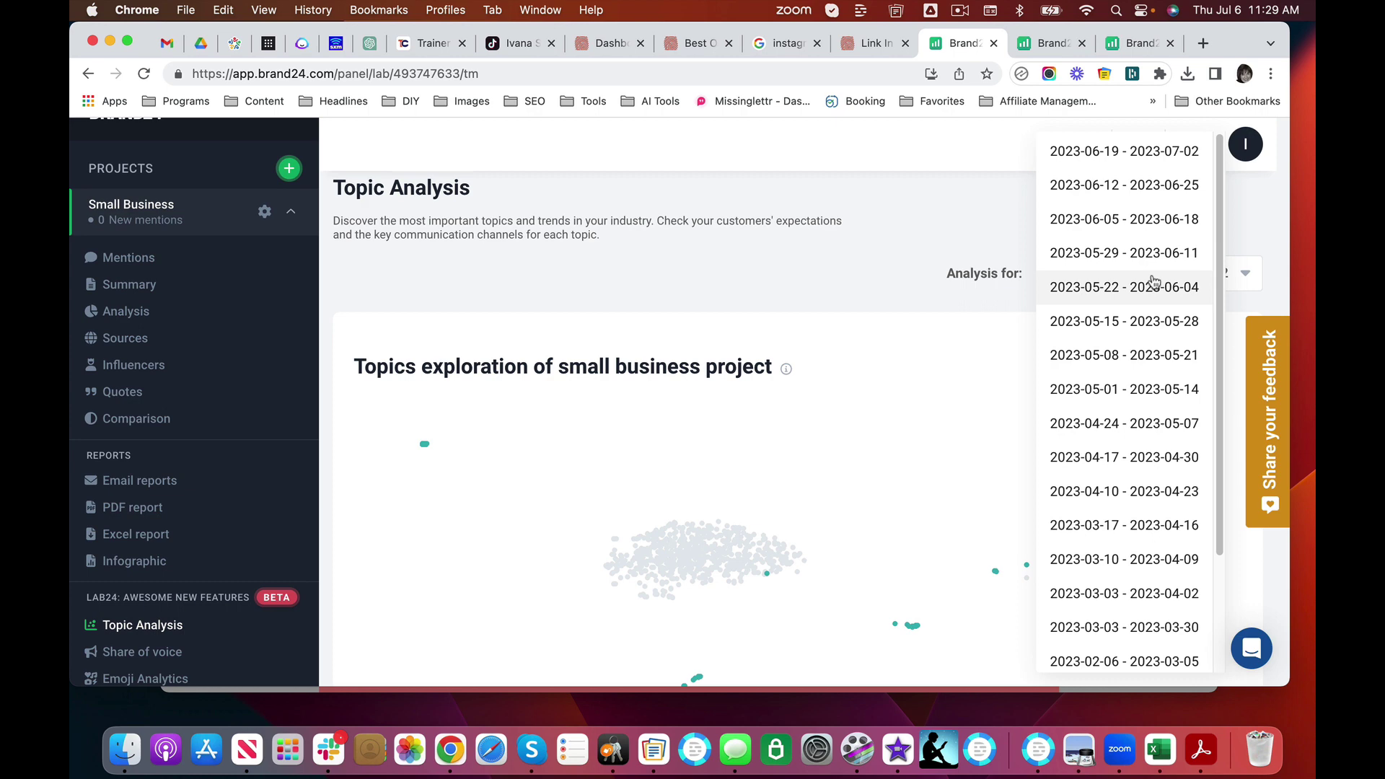
pyautogui.click(1141, 186)
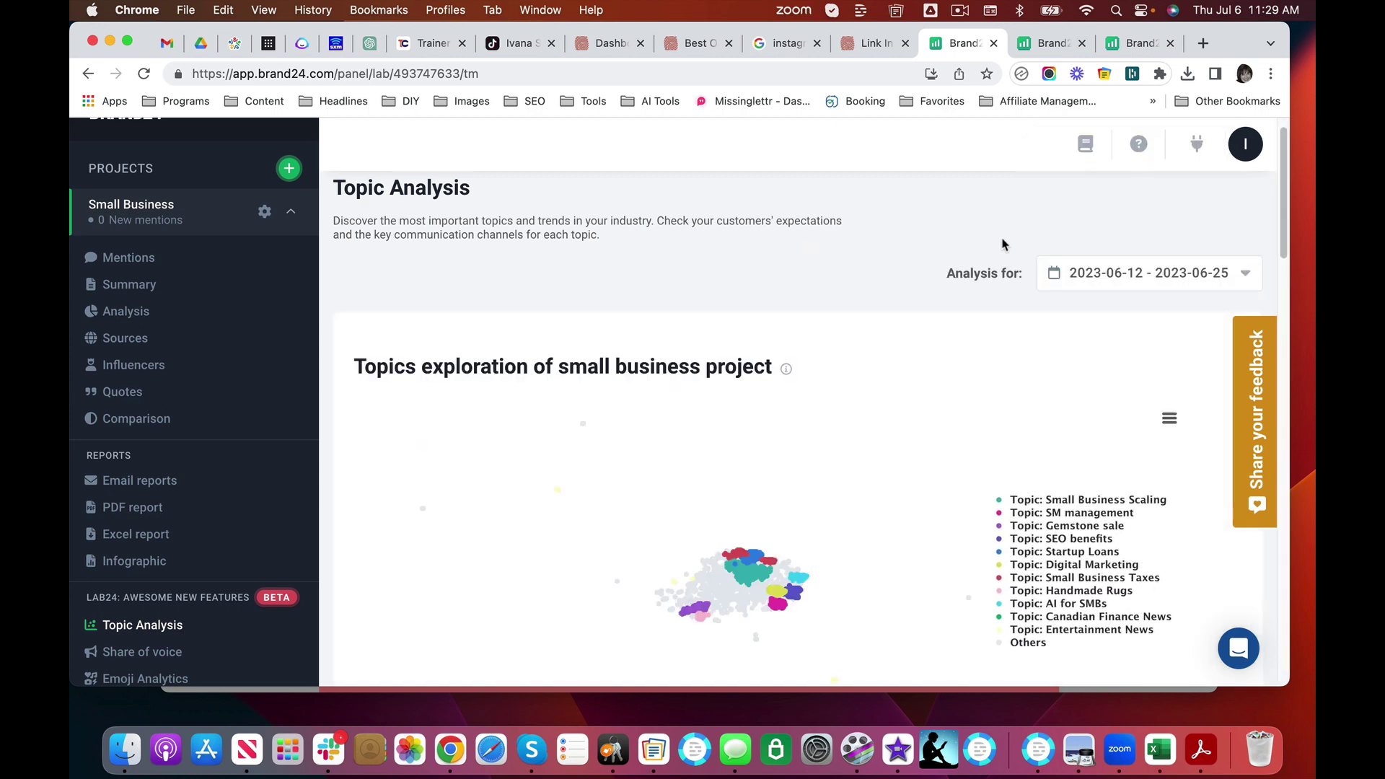
pyautogui.scroll(-3, 1020, 252)
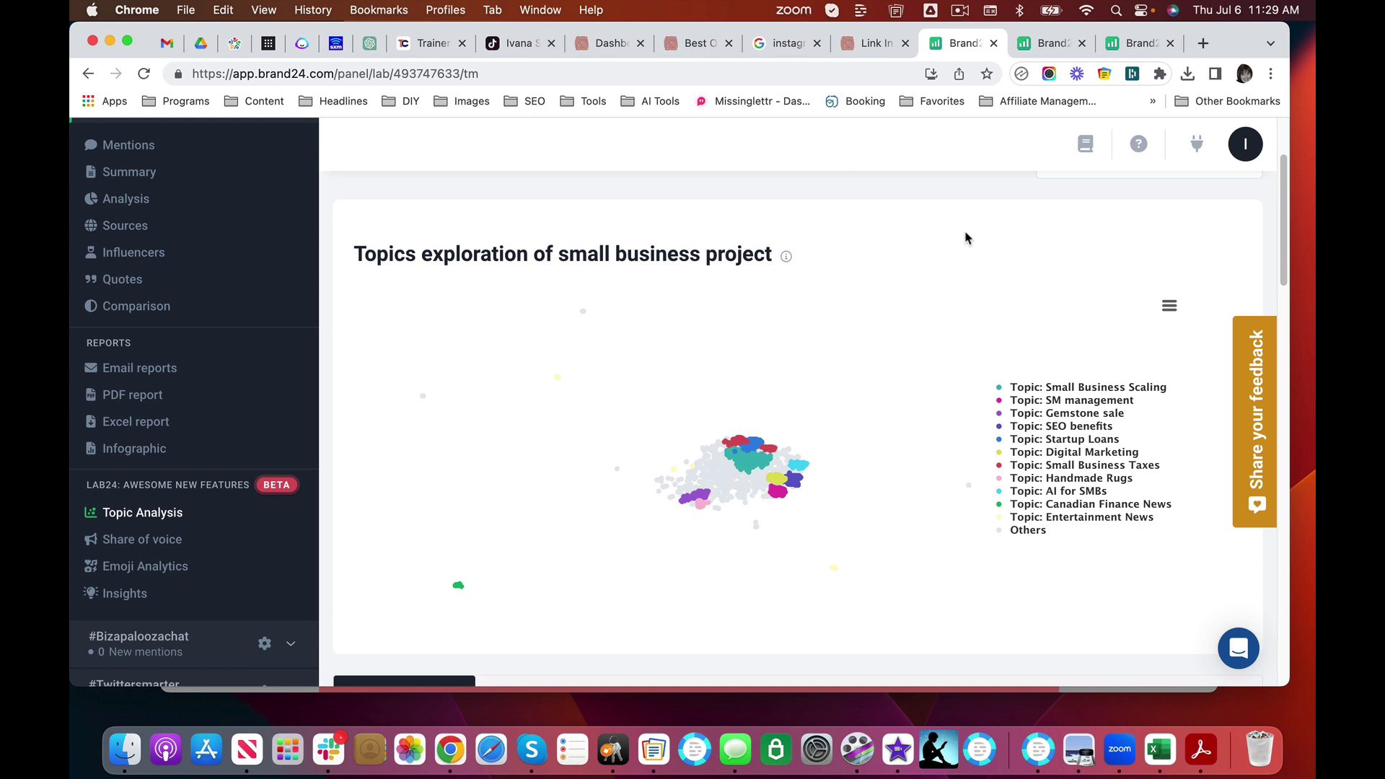
pyautogui.scroll(-6, 965, 238)
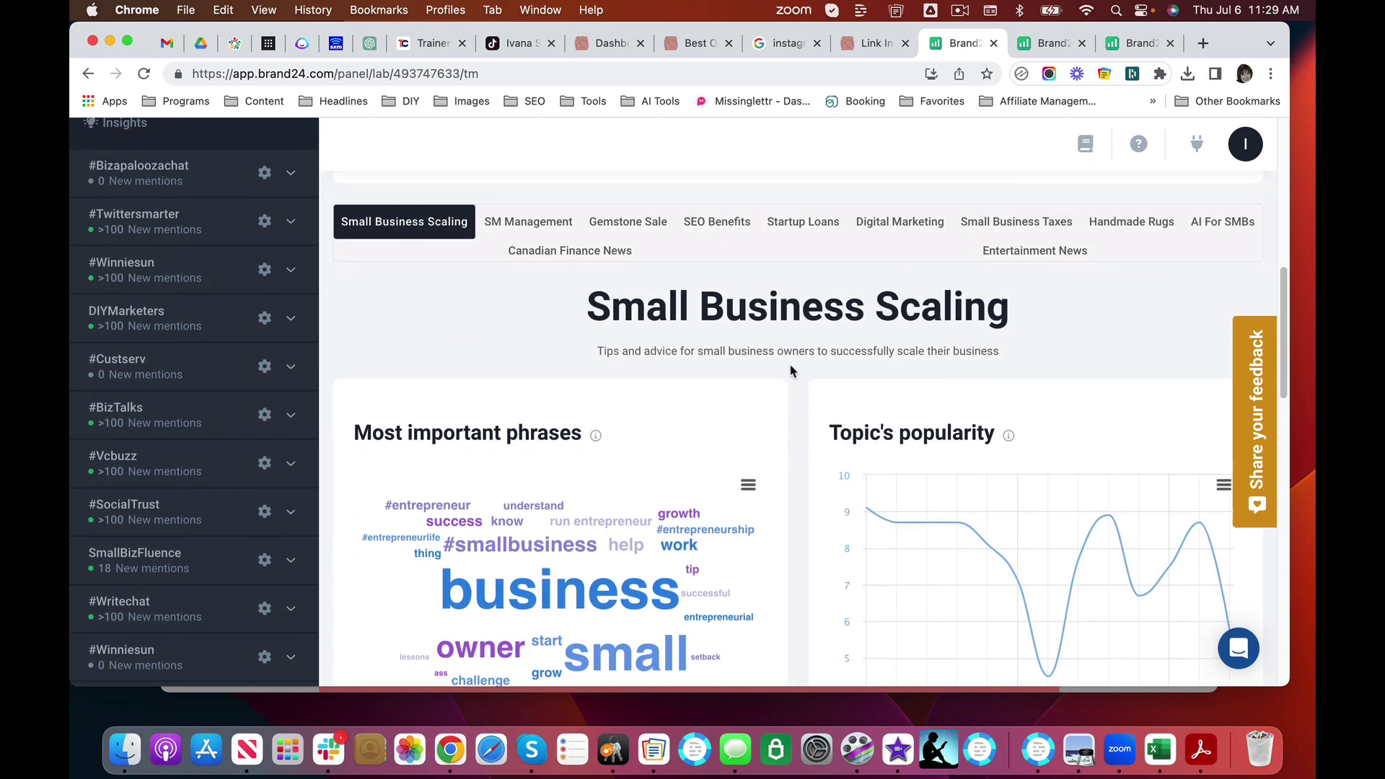
pyautogui.scroll(2, 934, 324)
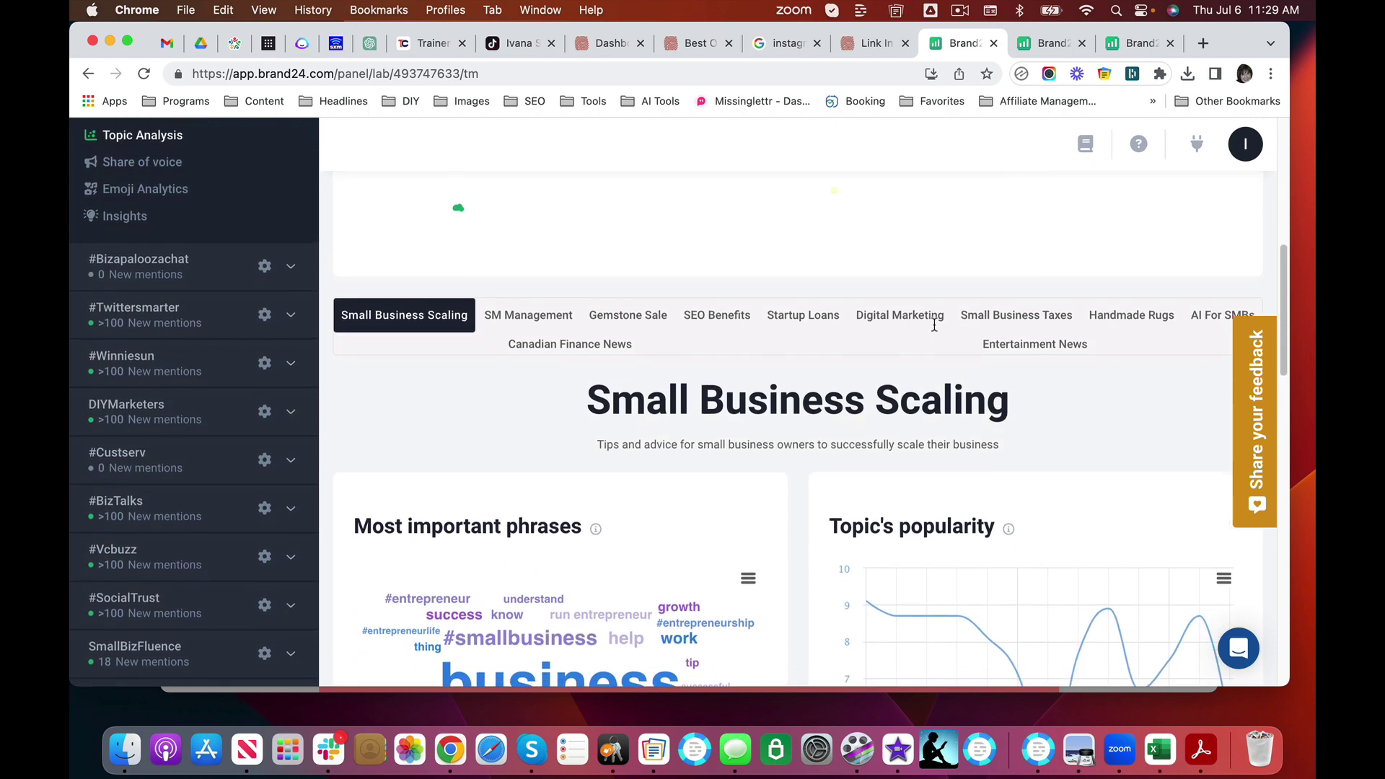
pyautogui.scroll(-4, 865, 425)
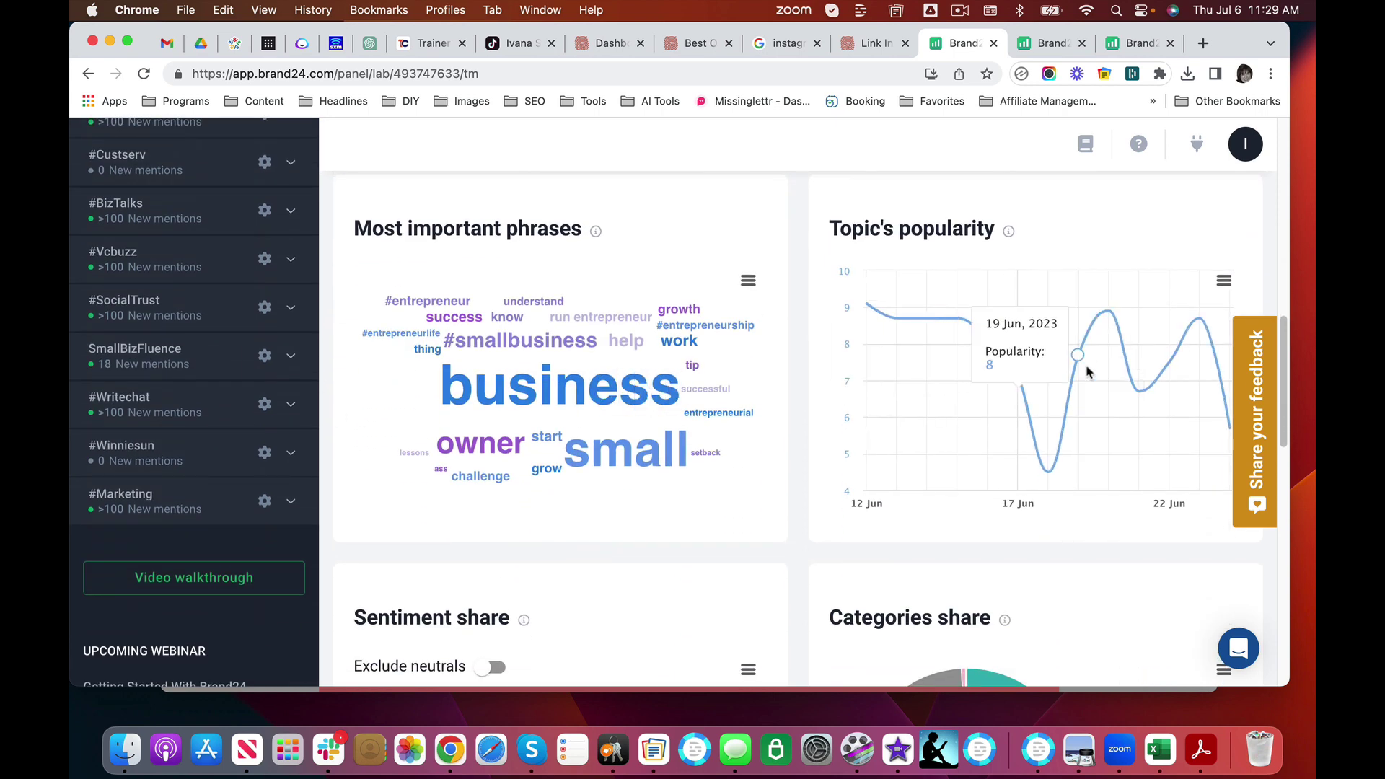
pyautogui.scroll(-5, 1088, 371)
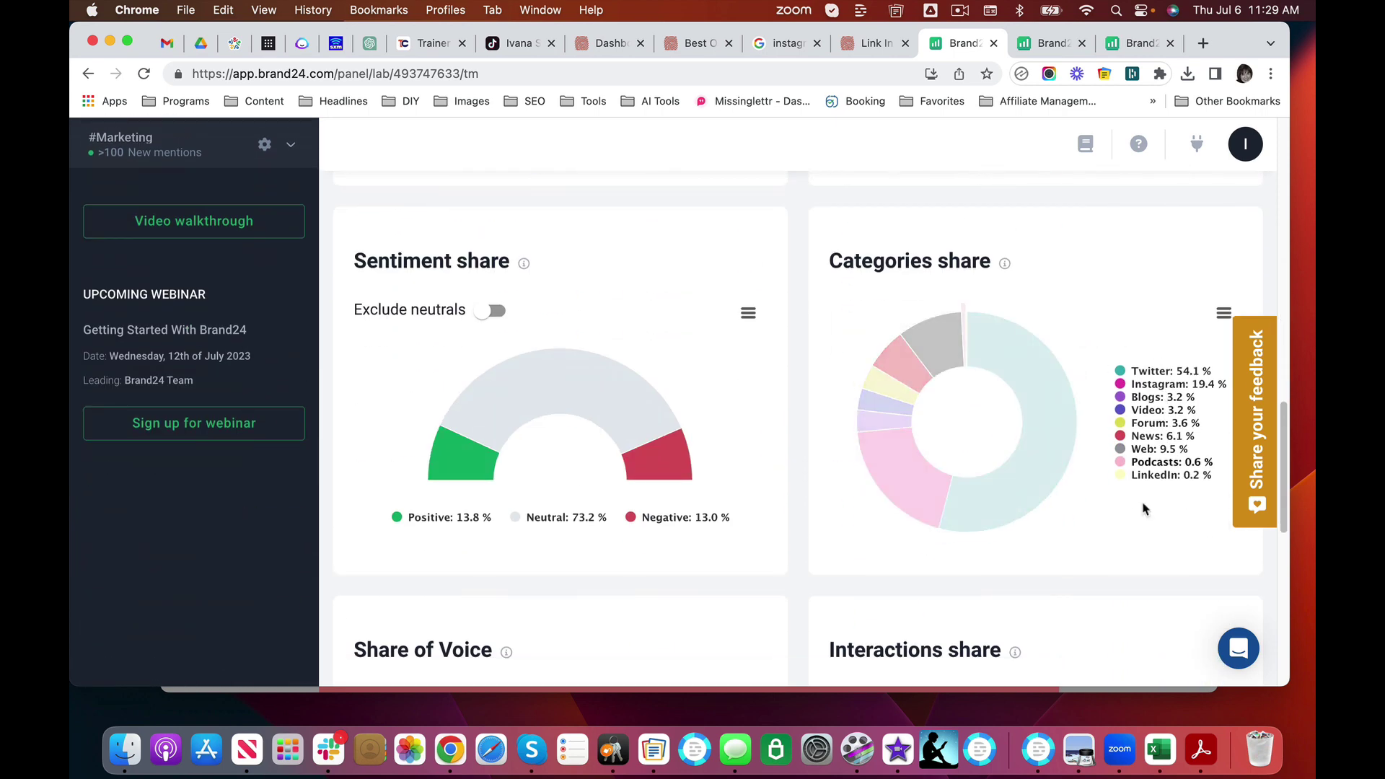
pyautogui.scroll(-5, 1081, 474)
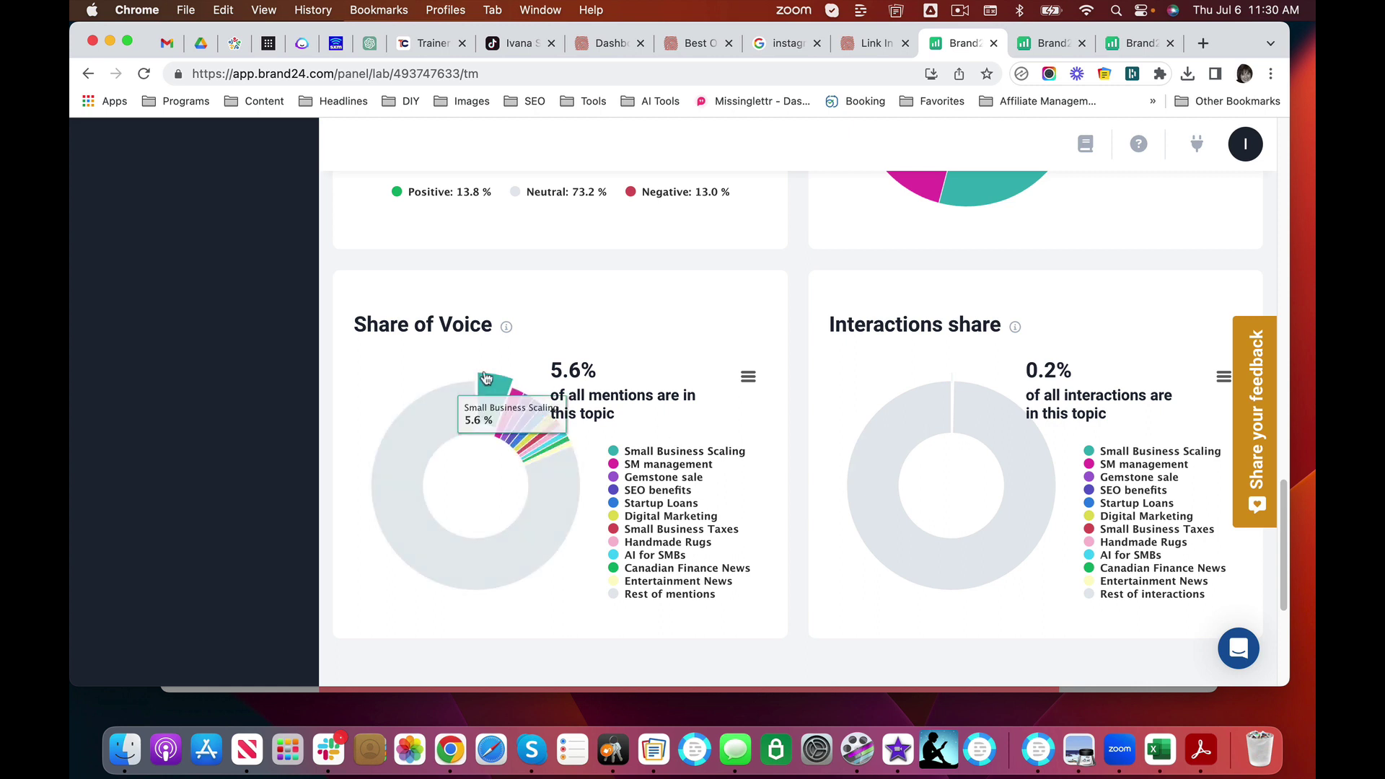
pyautogui.moveTo(543, 456)
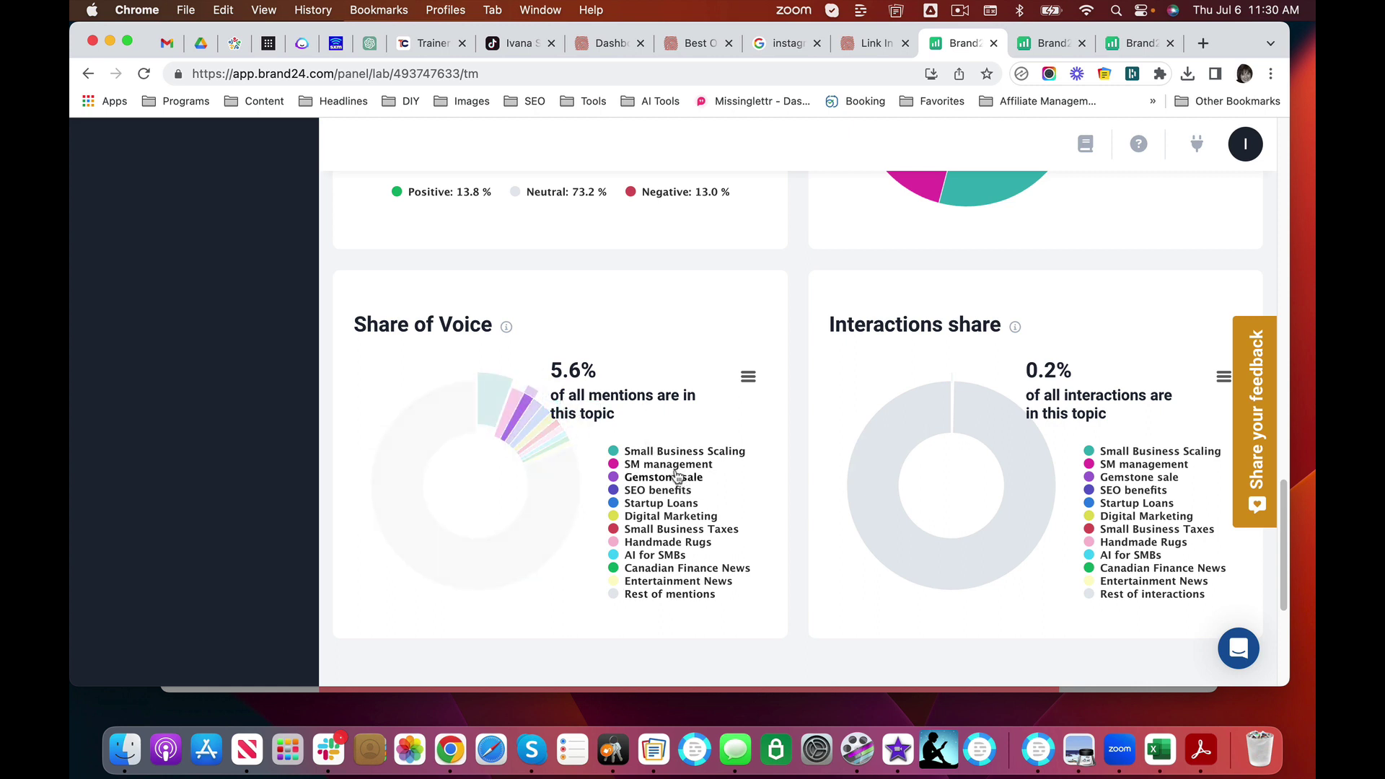
pyautogui.scroll(2, 689, 508)
pyautogui.scroll(-15, 688, 504)
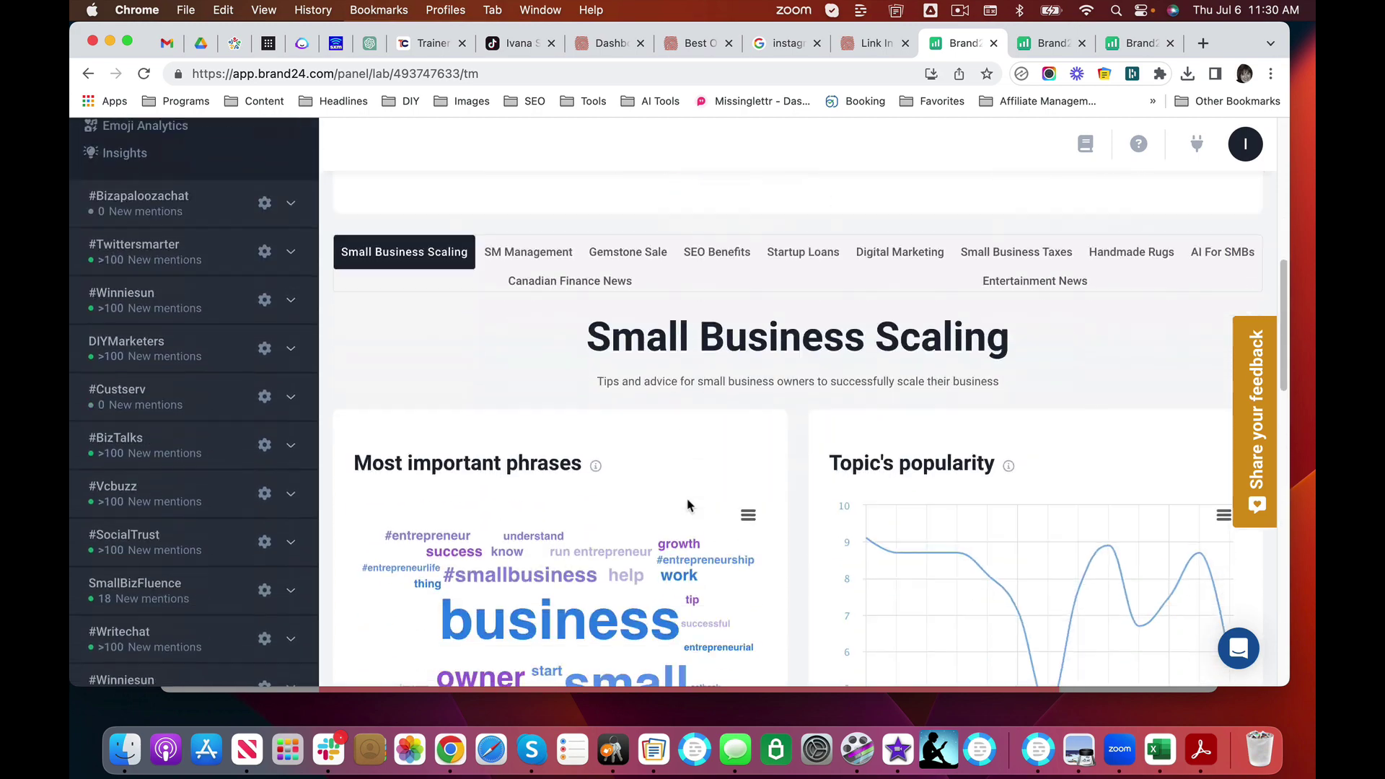
# Switch to the #Marketing project and open its Topic Analysis.
pyautogui.click(144, 442)
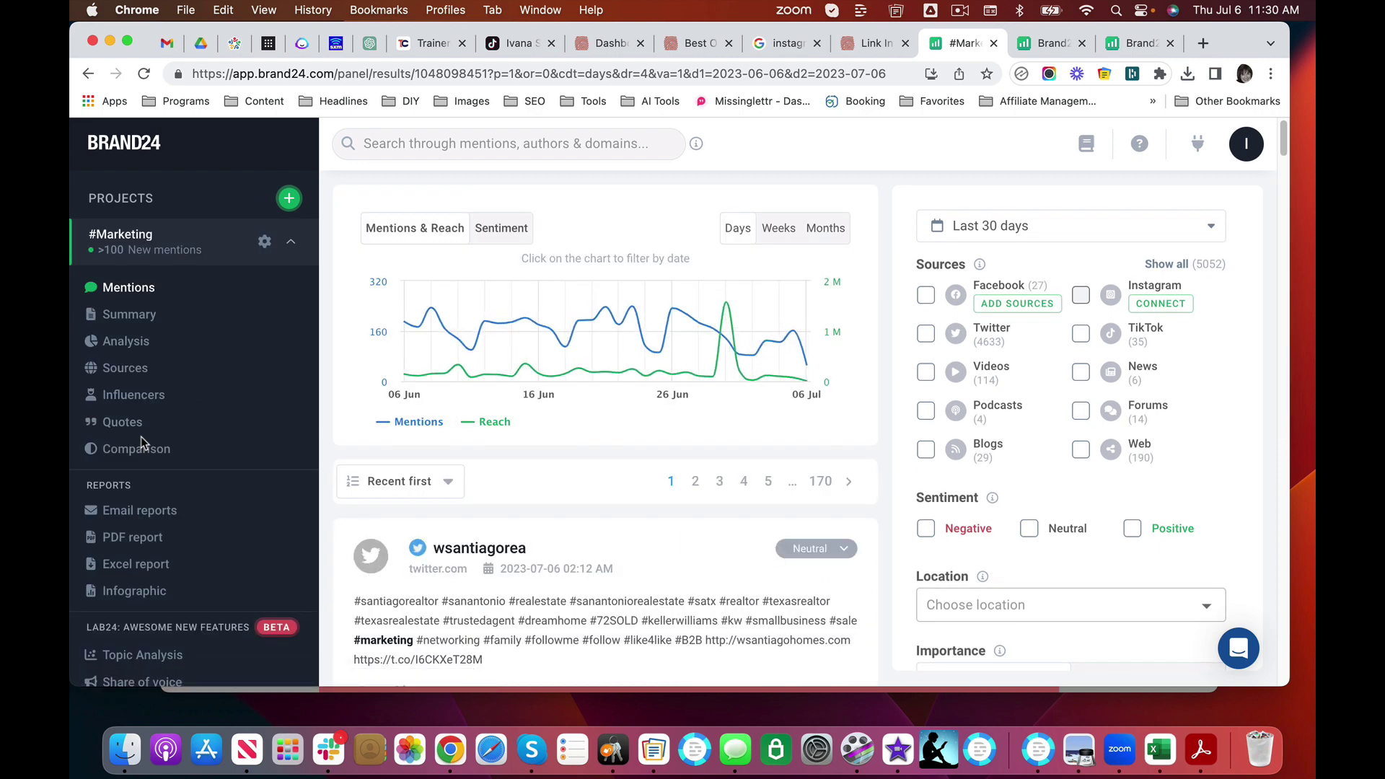
pyautogui.scroll(-5, 173, 504)
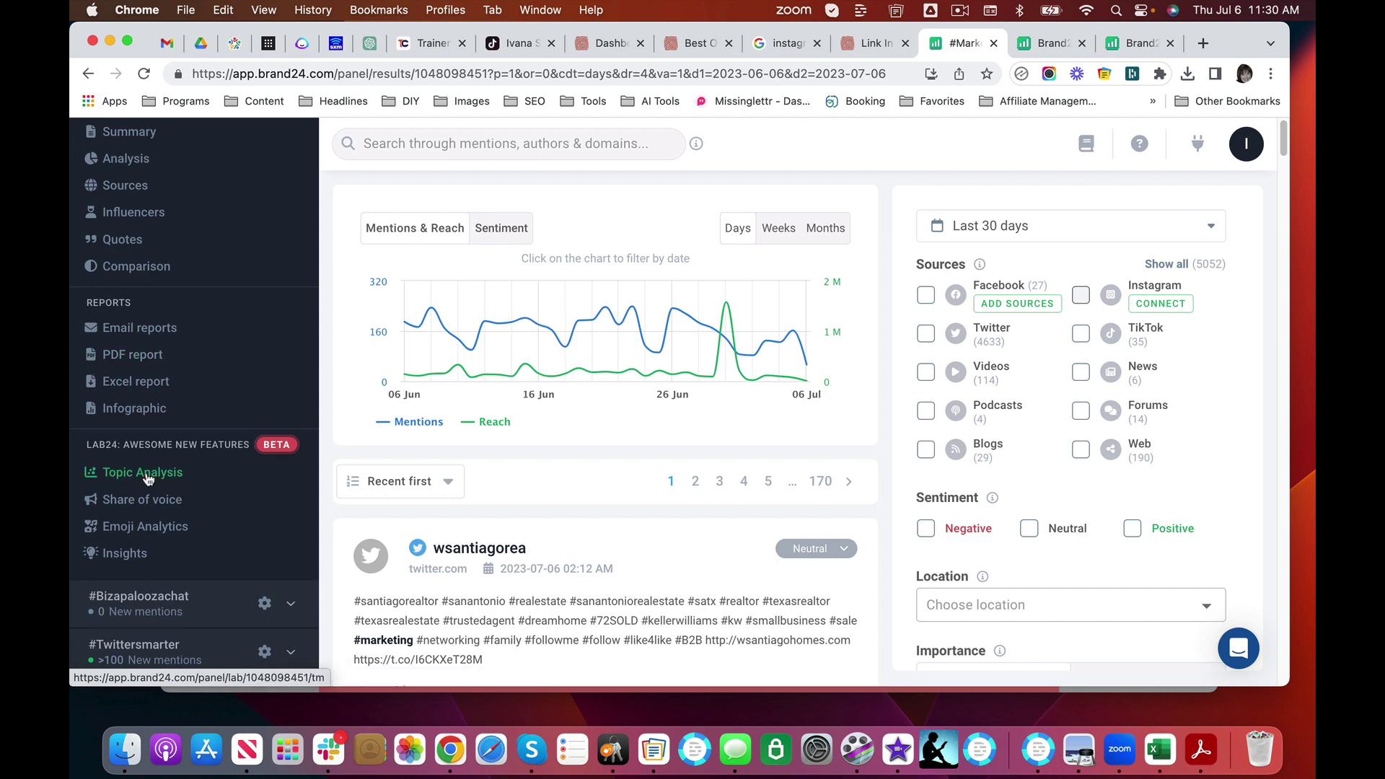
pyautogui.click(145, 473)
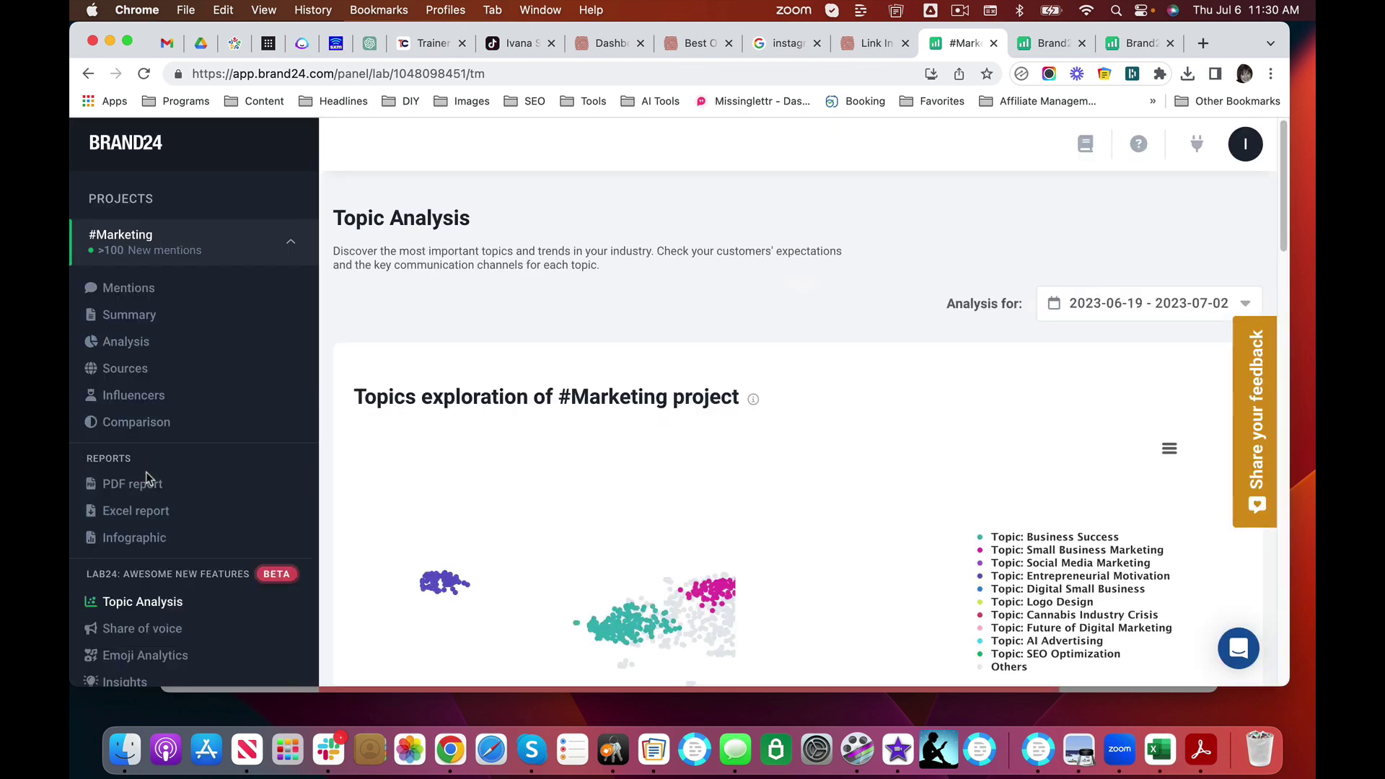
# Scroll through the topic charts such as Business Success and Small Business Marketing, then back up.
pyautogui.scroll(-3, 933, 262)
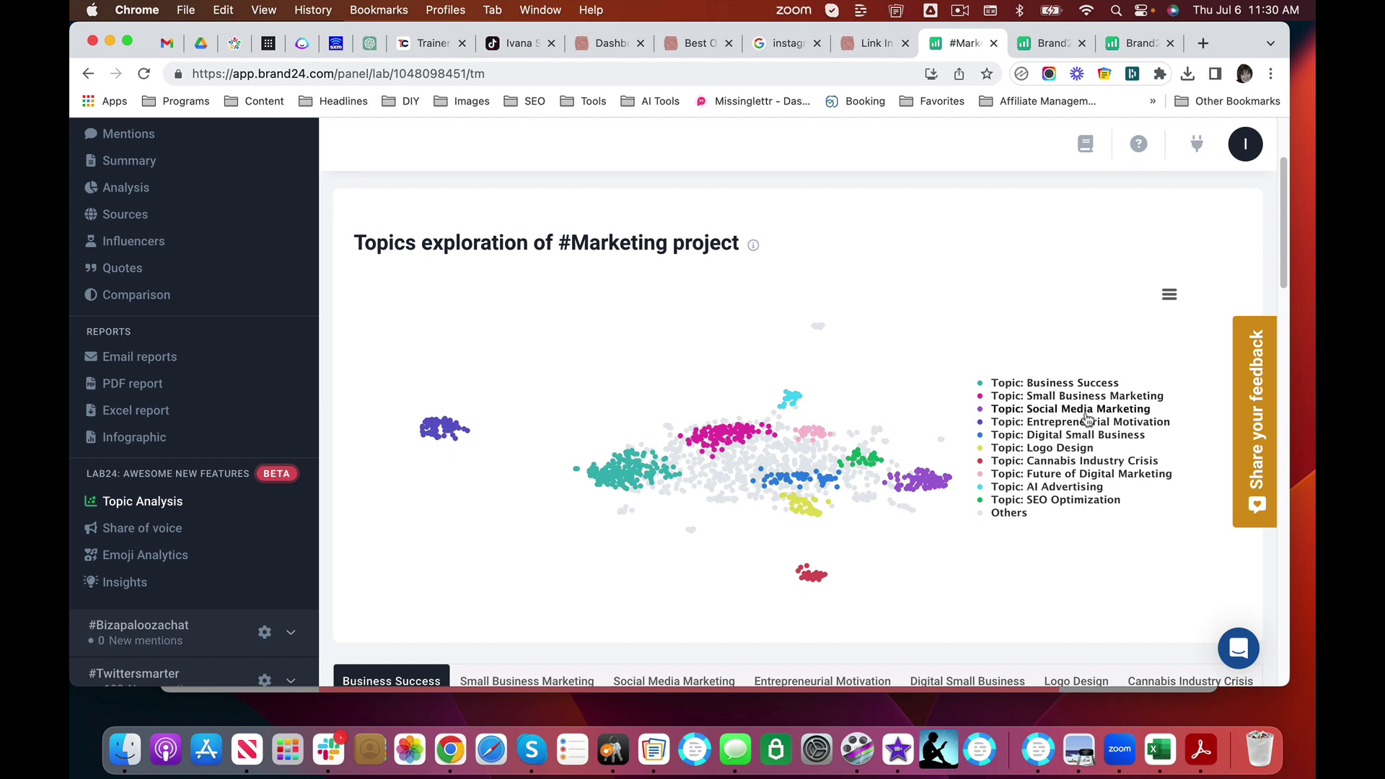
pyautogui.scroll(-5, 1091, 490)
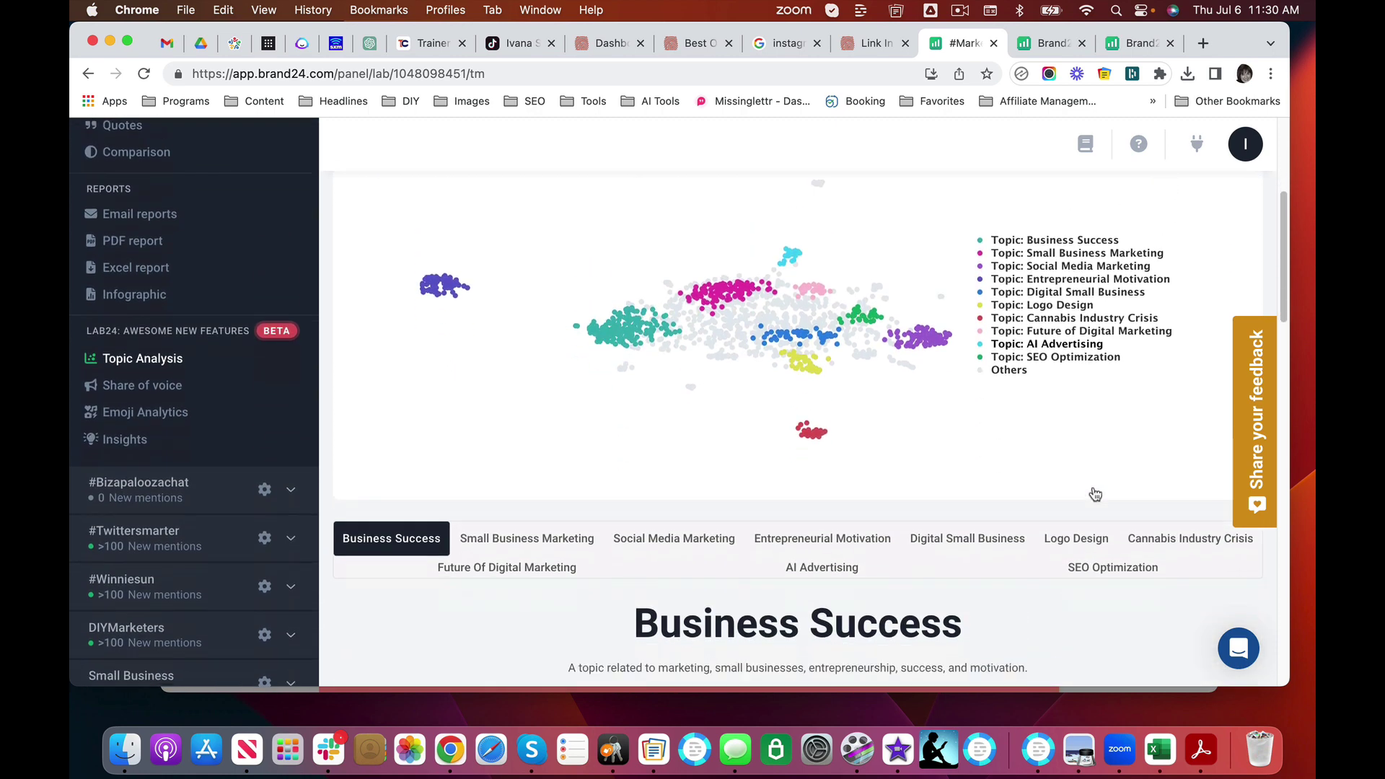
pyautogui.scroll(-10, 1094, 493)
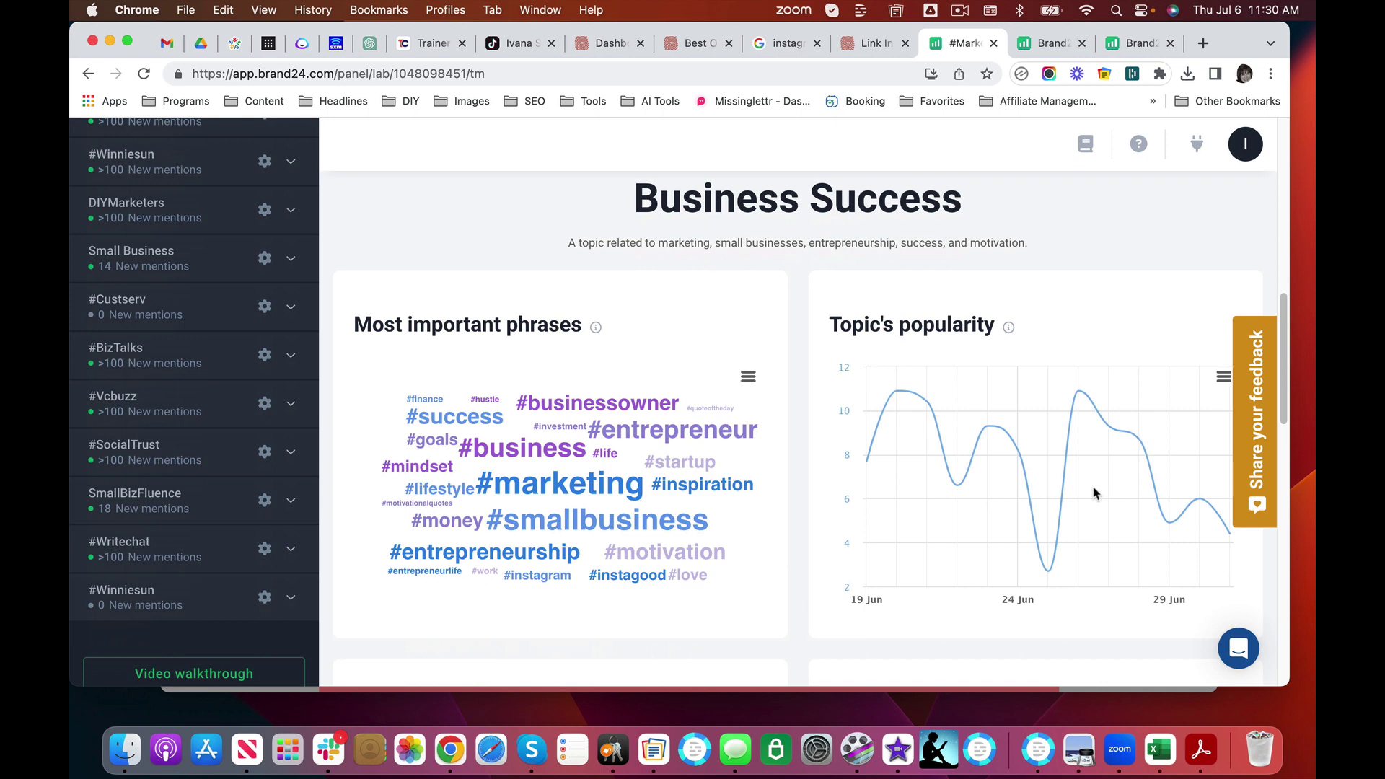
pyautogui.scroll(-1, 1093, 493)
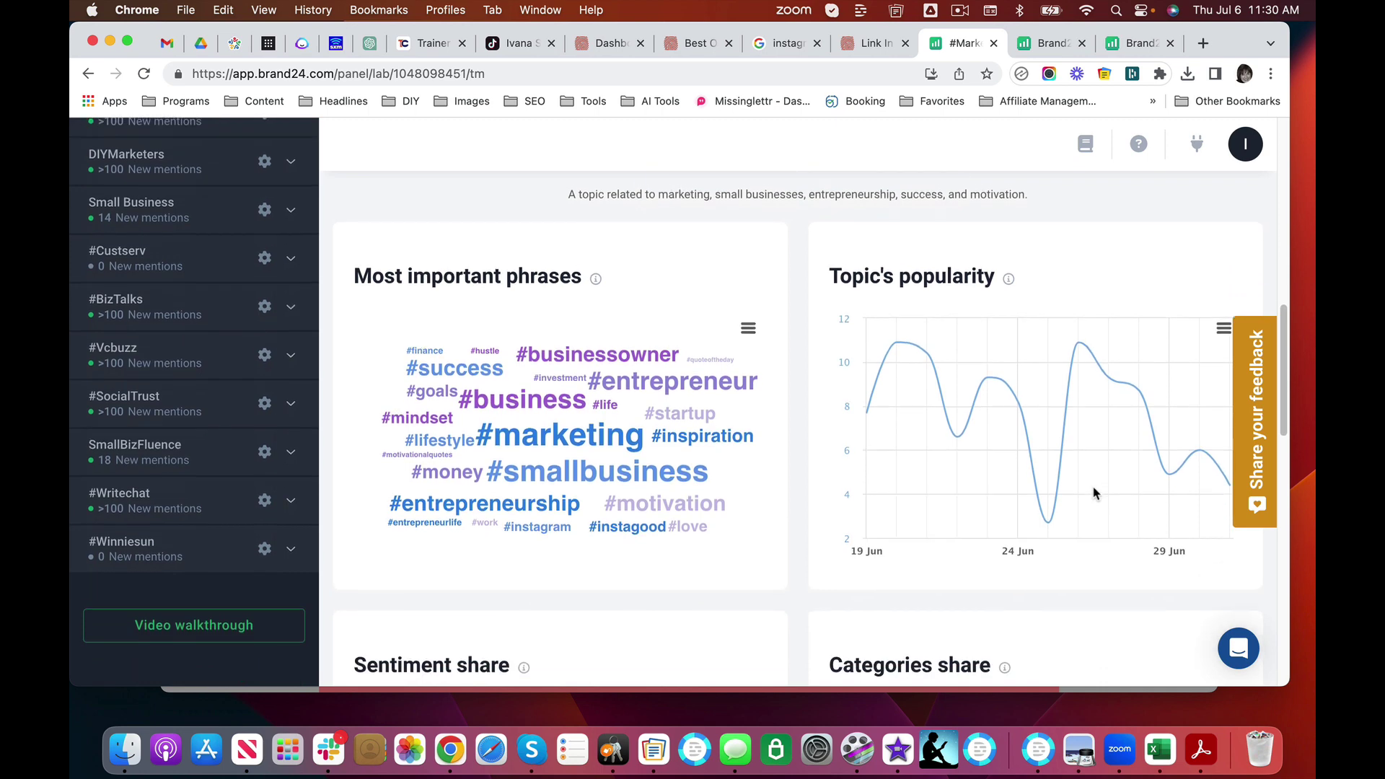
pyautogui.scroll(-1, 1093, 492)
pyautogui.moveTo(612, 408)
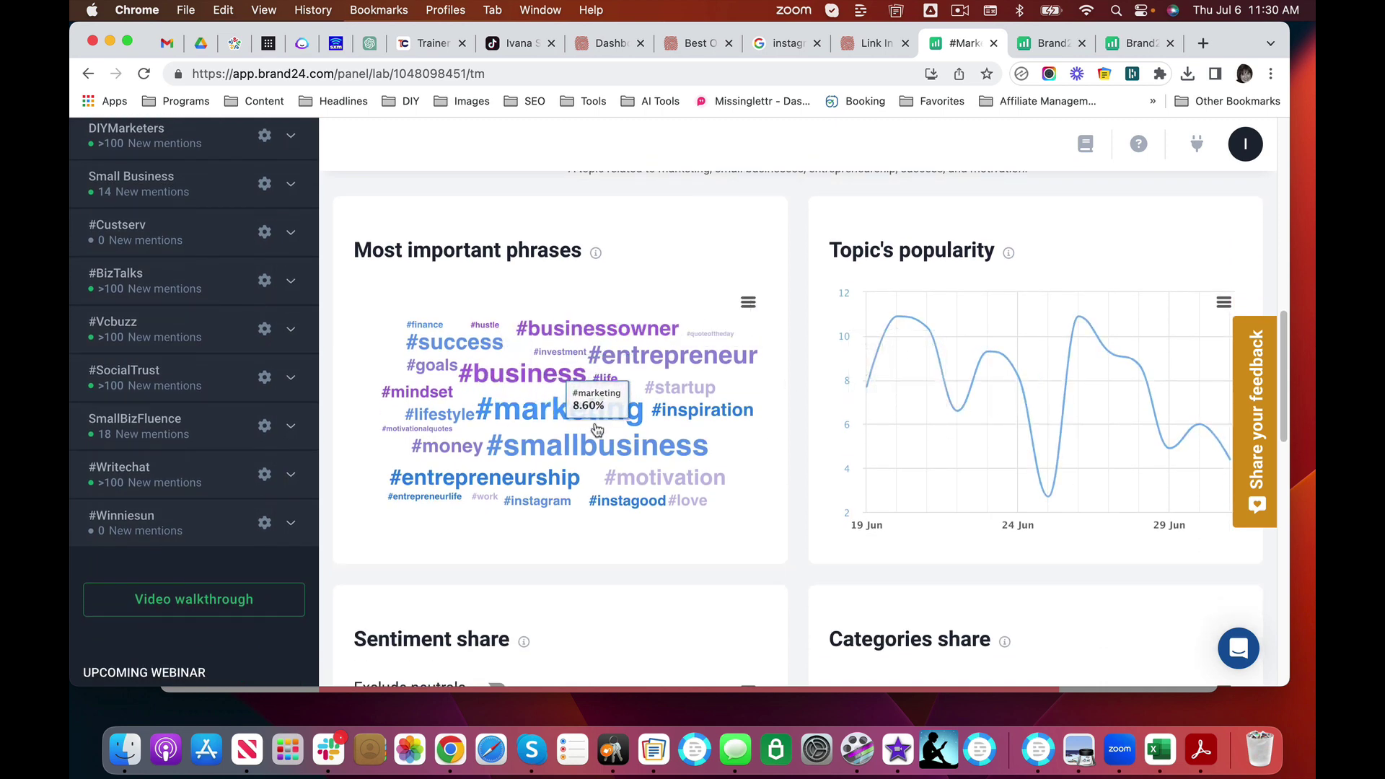
pyautogui.moveTo(697, 429)
pyautogui.scroll(-5, 697, 429)
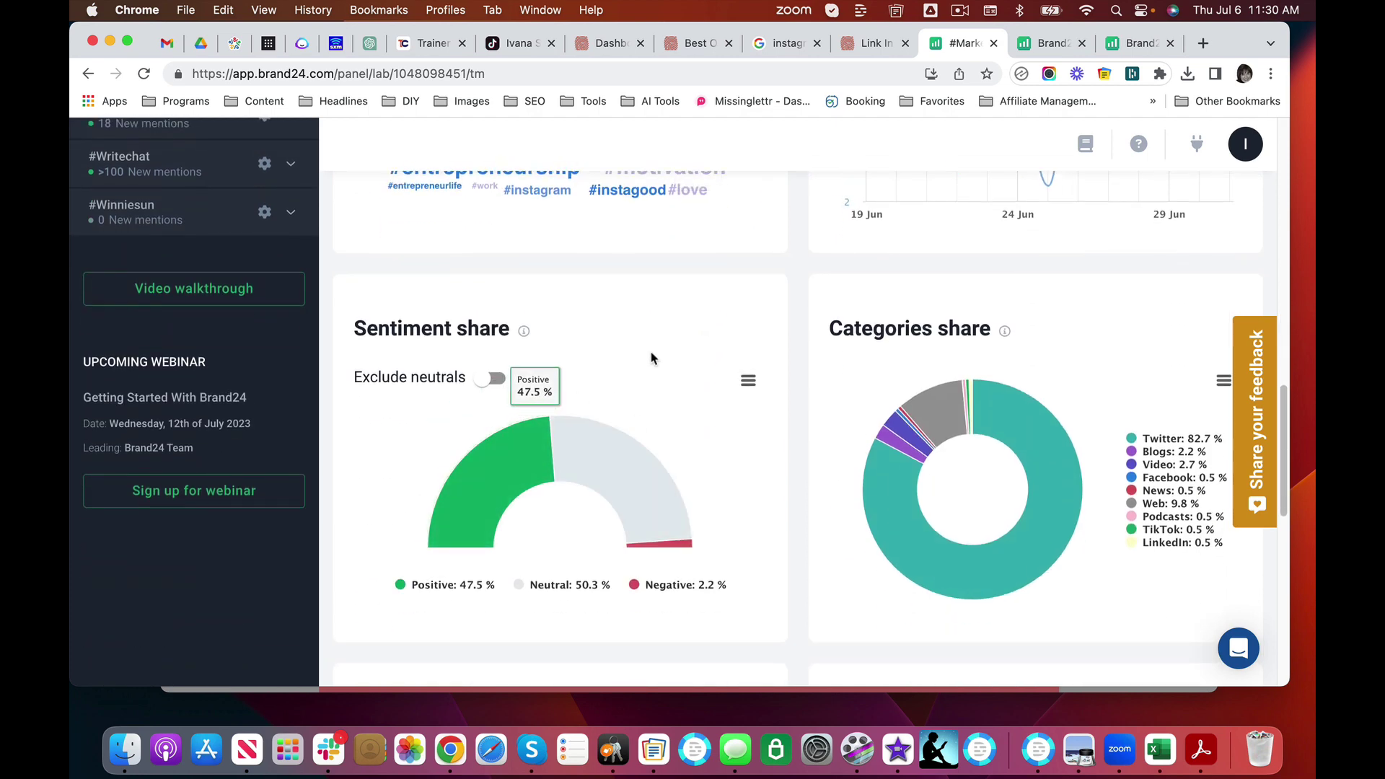
pyautogui.scroll(-1, 782, 300)
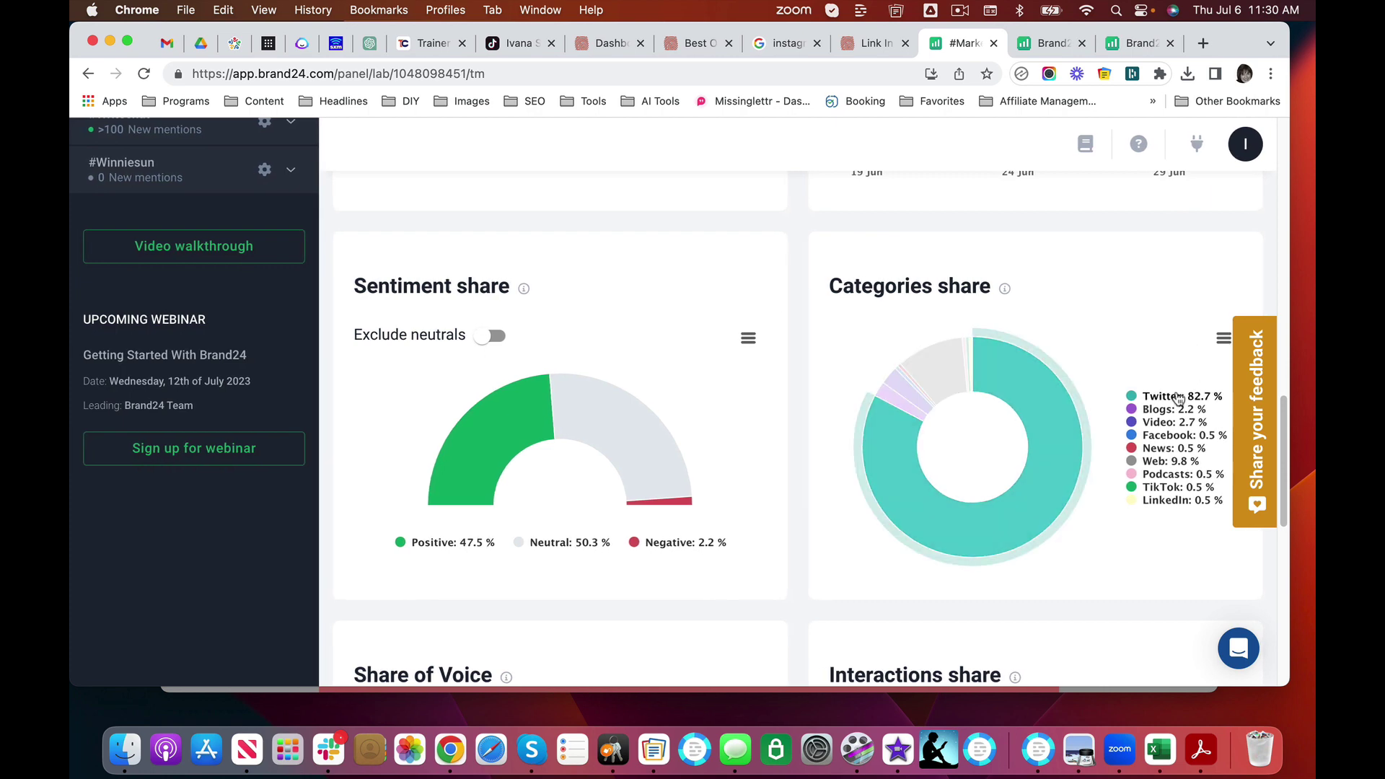
pyautogui.scroll(-5, 983, 454)
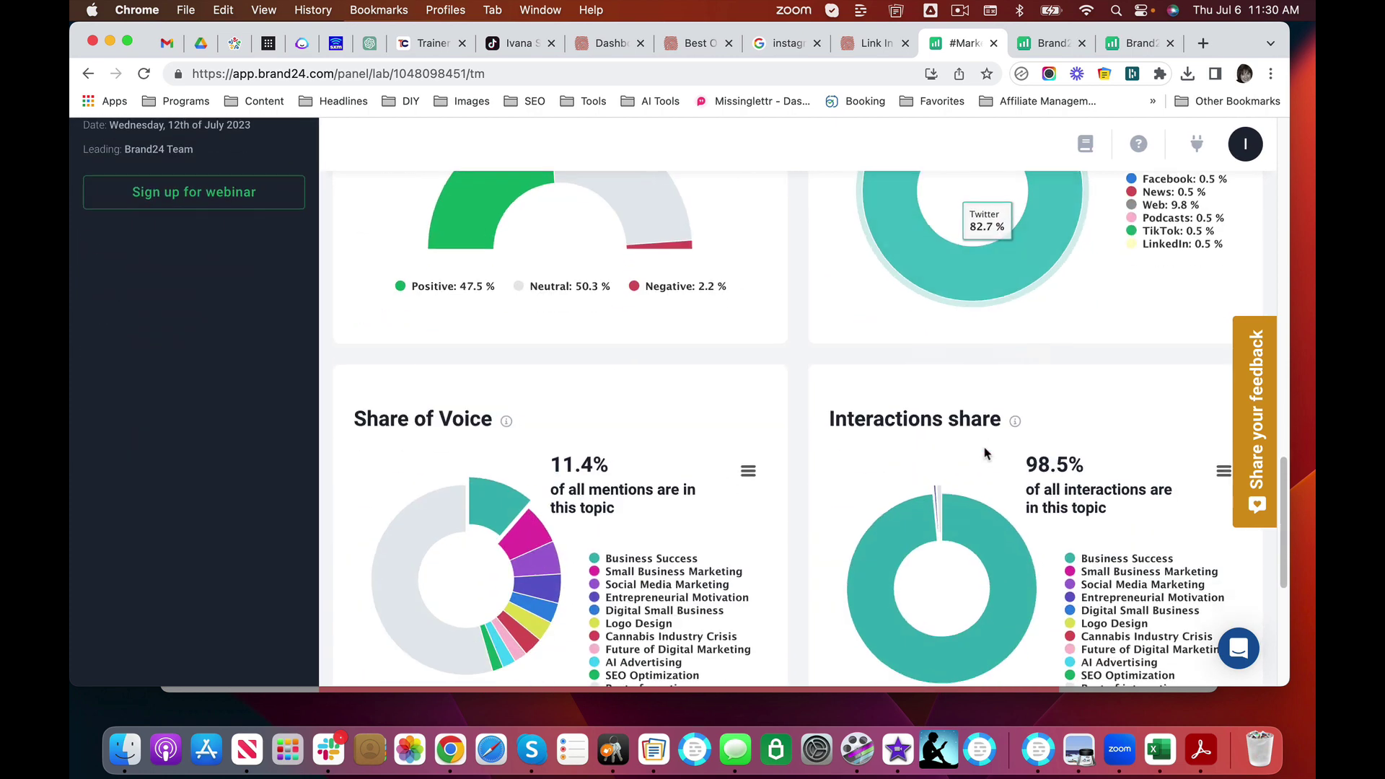
pyautogui.scroll(3, 983, 454)
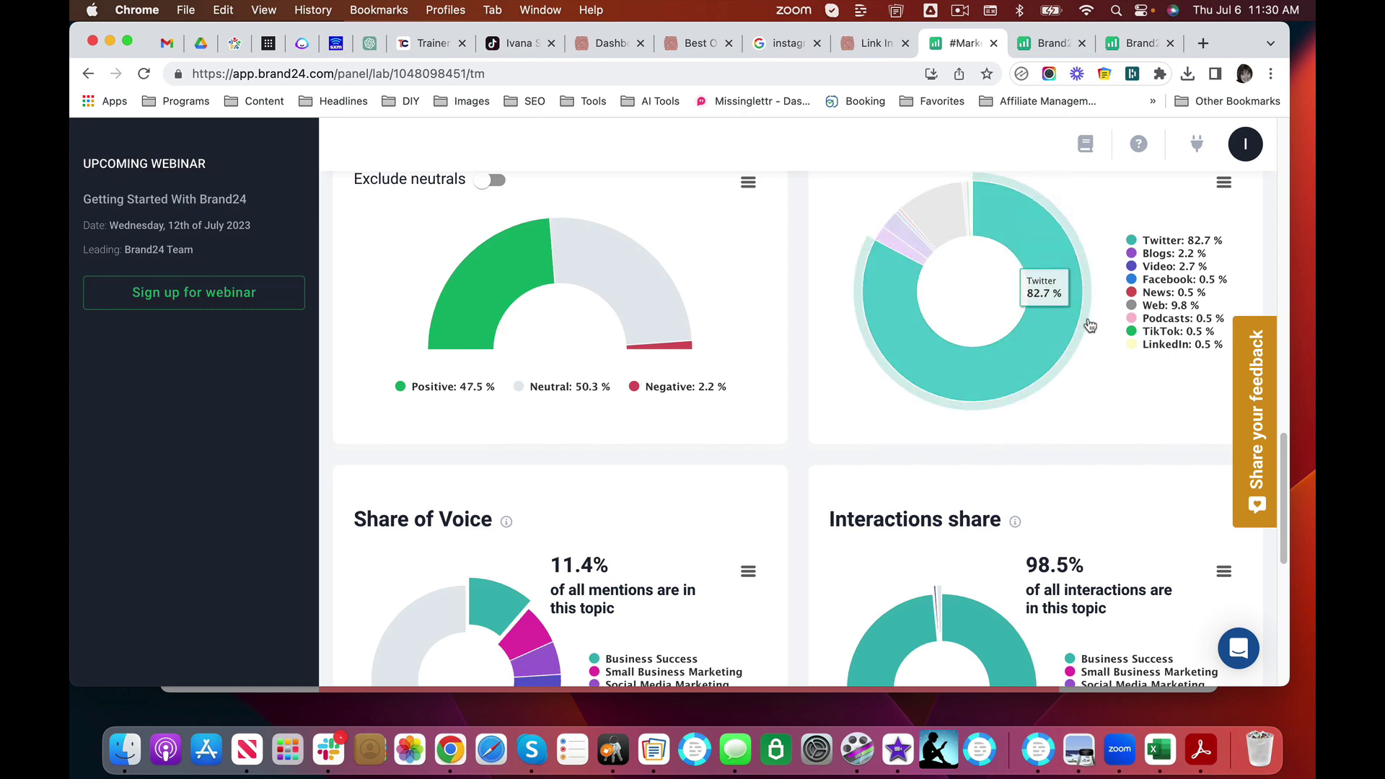
pyautogui.scroll(-3, 1025, 339)
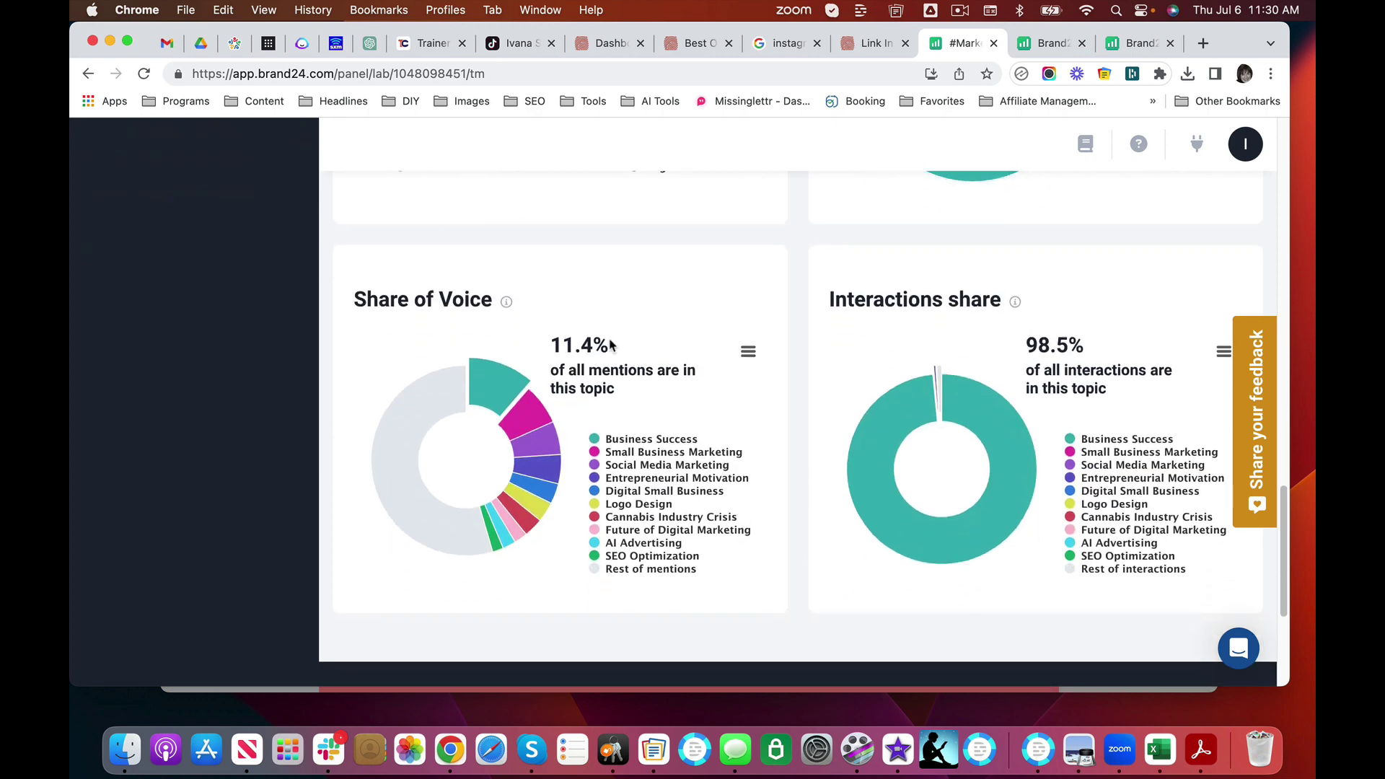
pyautogui.scroll(10, 707, 389)
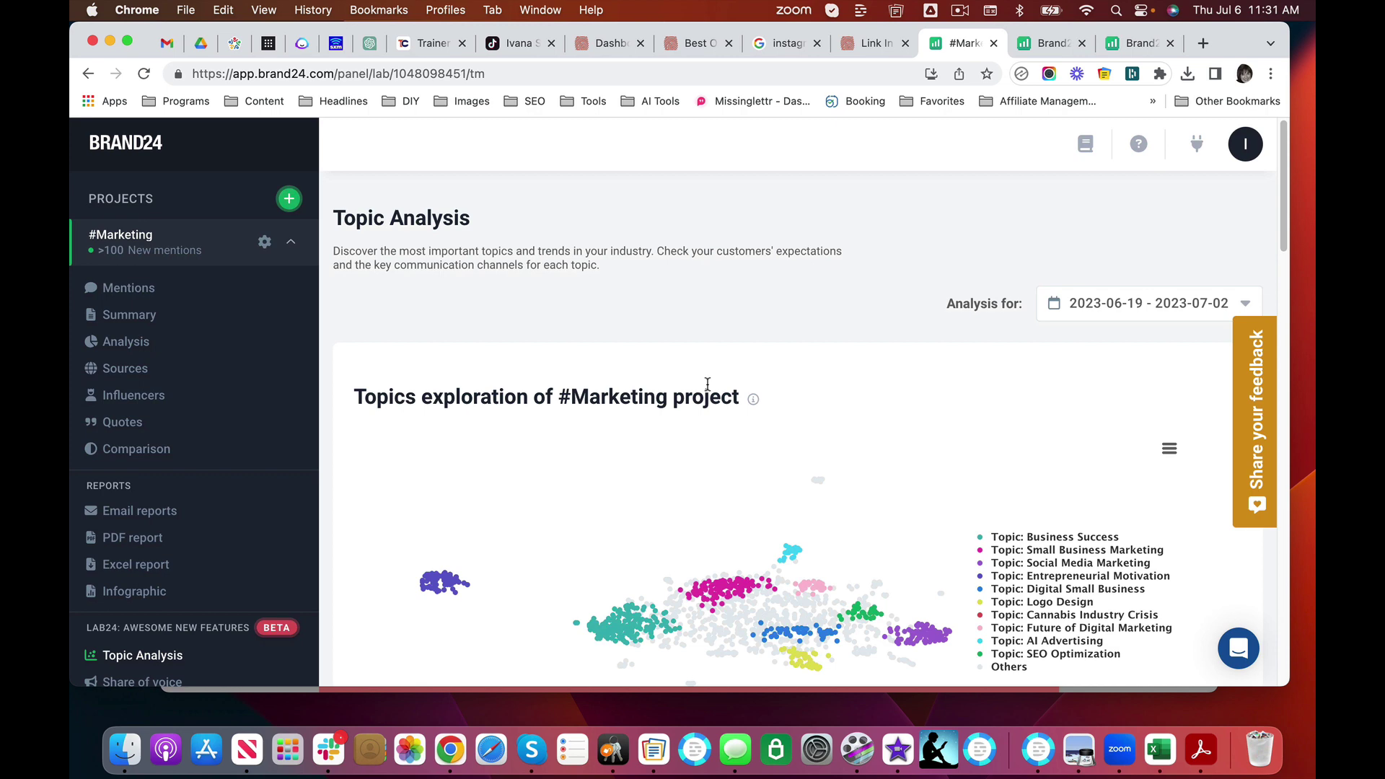
# On brand24.com, open Pricing and review the yearly plans from Individual at $69 to Enterprise at $349.
pyautogui.click(1133, 43)
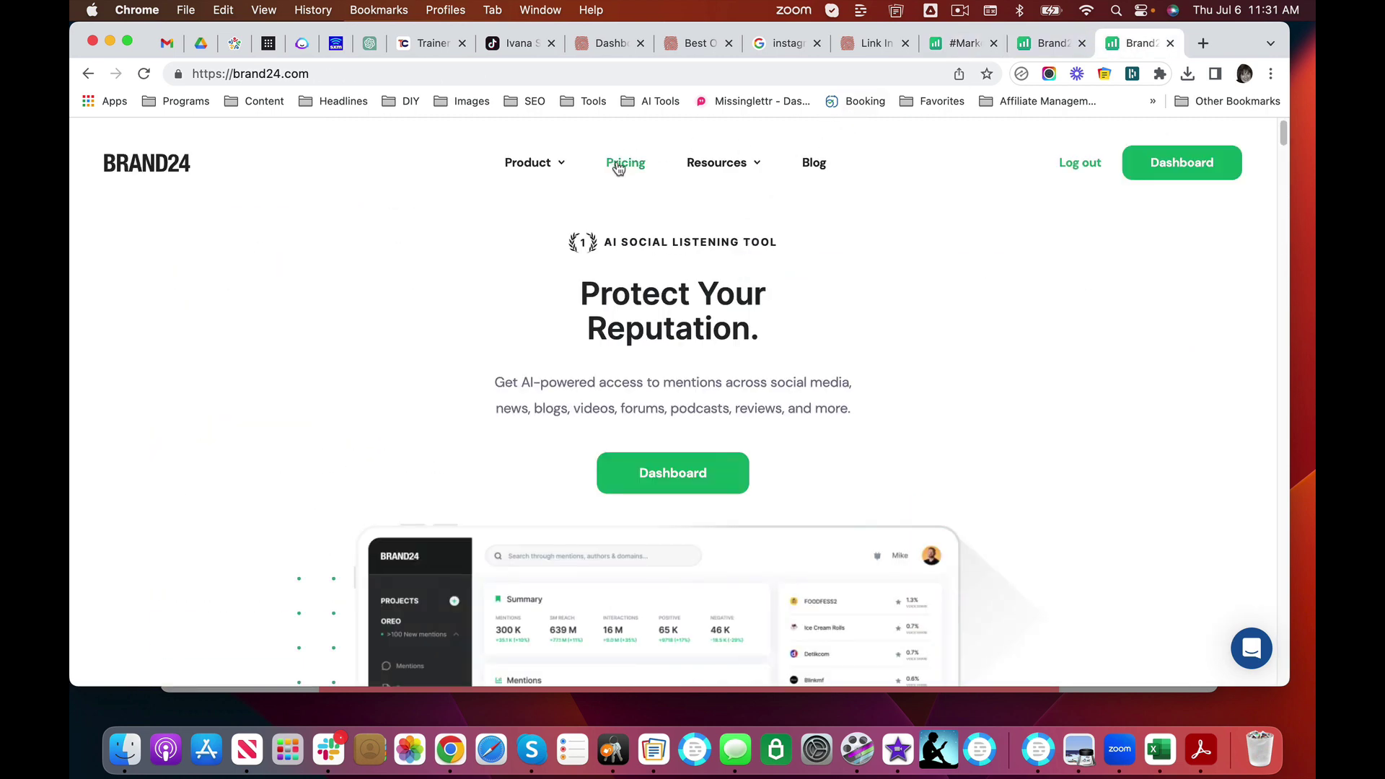
pyautogui.click(619, 165)
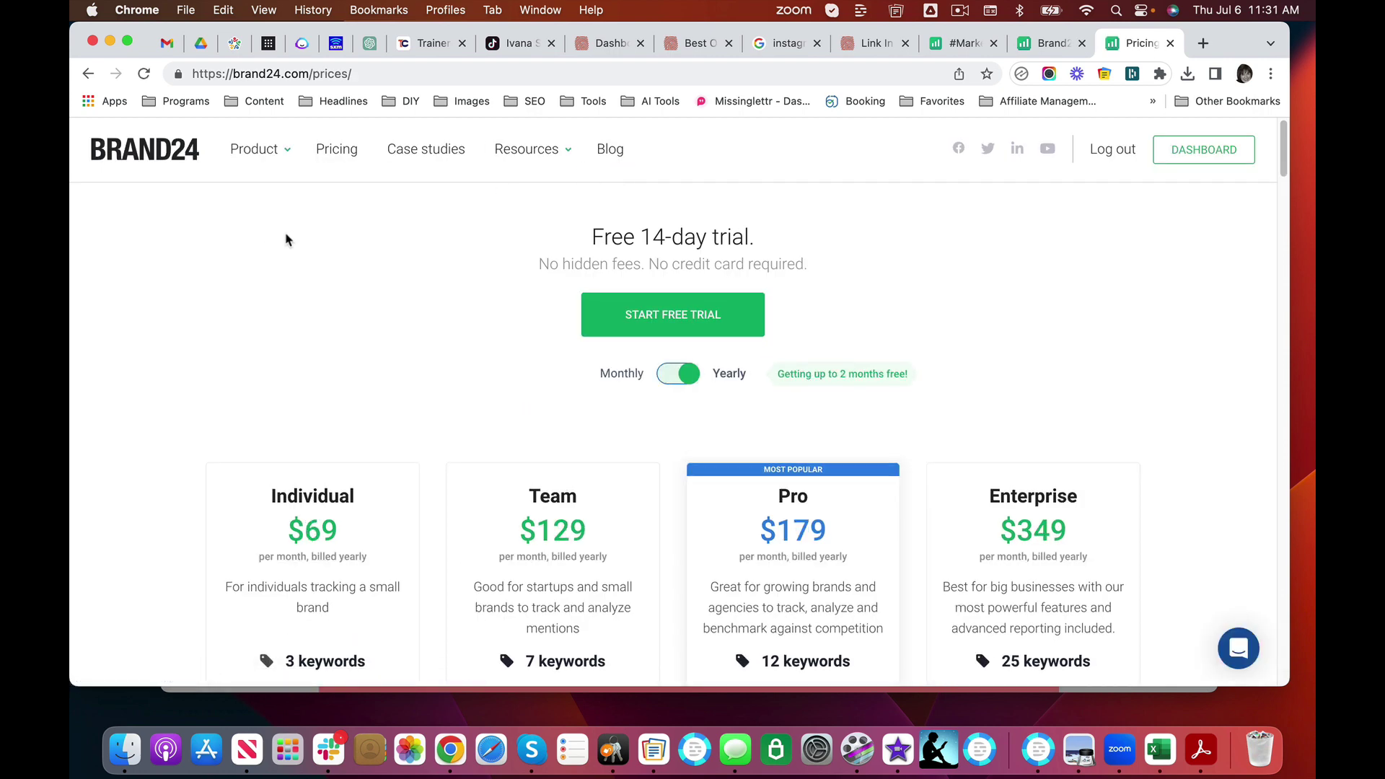
pyautogui.scroll(-5, 114, 451)
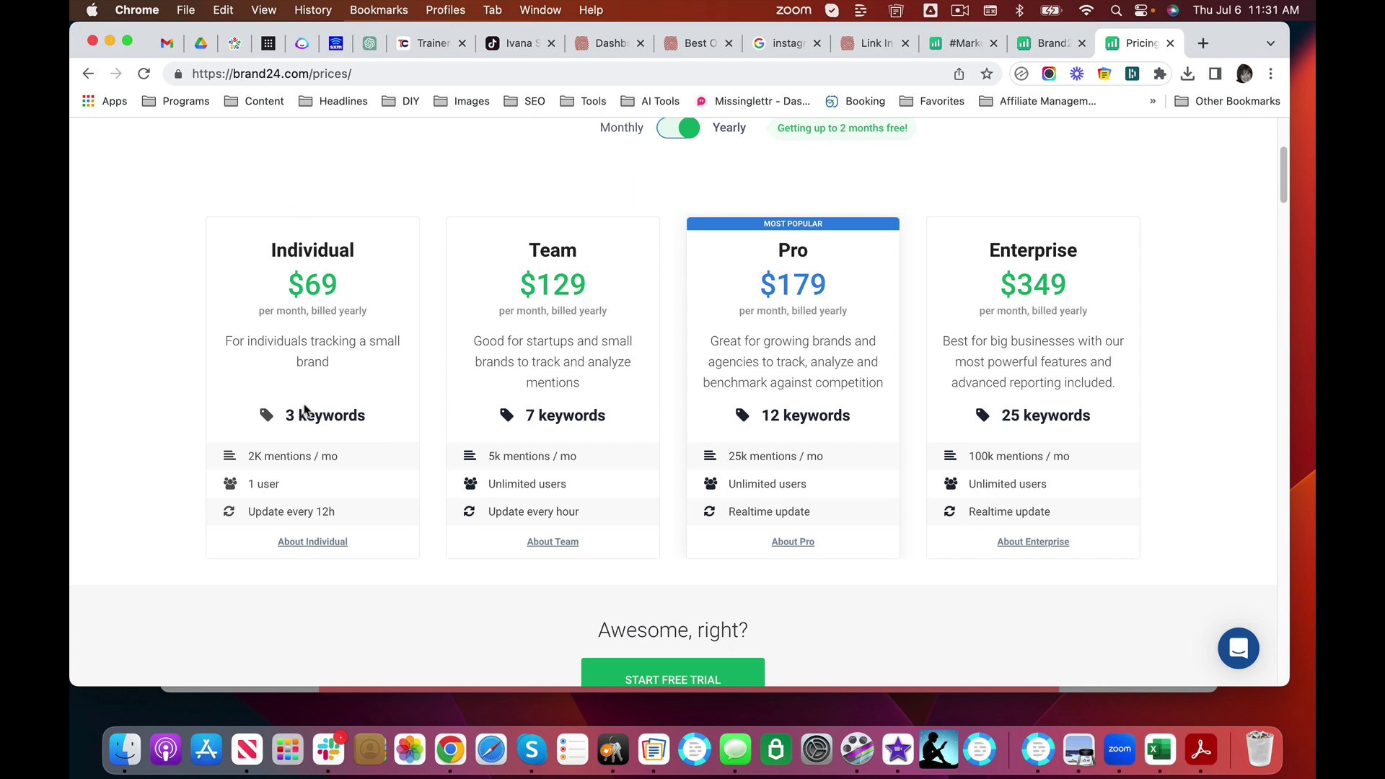
pyautogui.scroll(3, 304, 410)
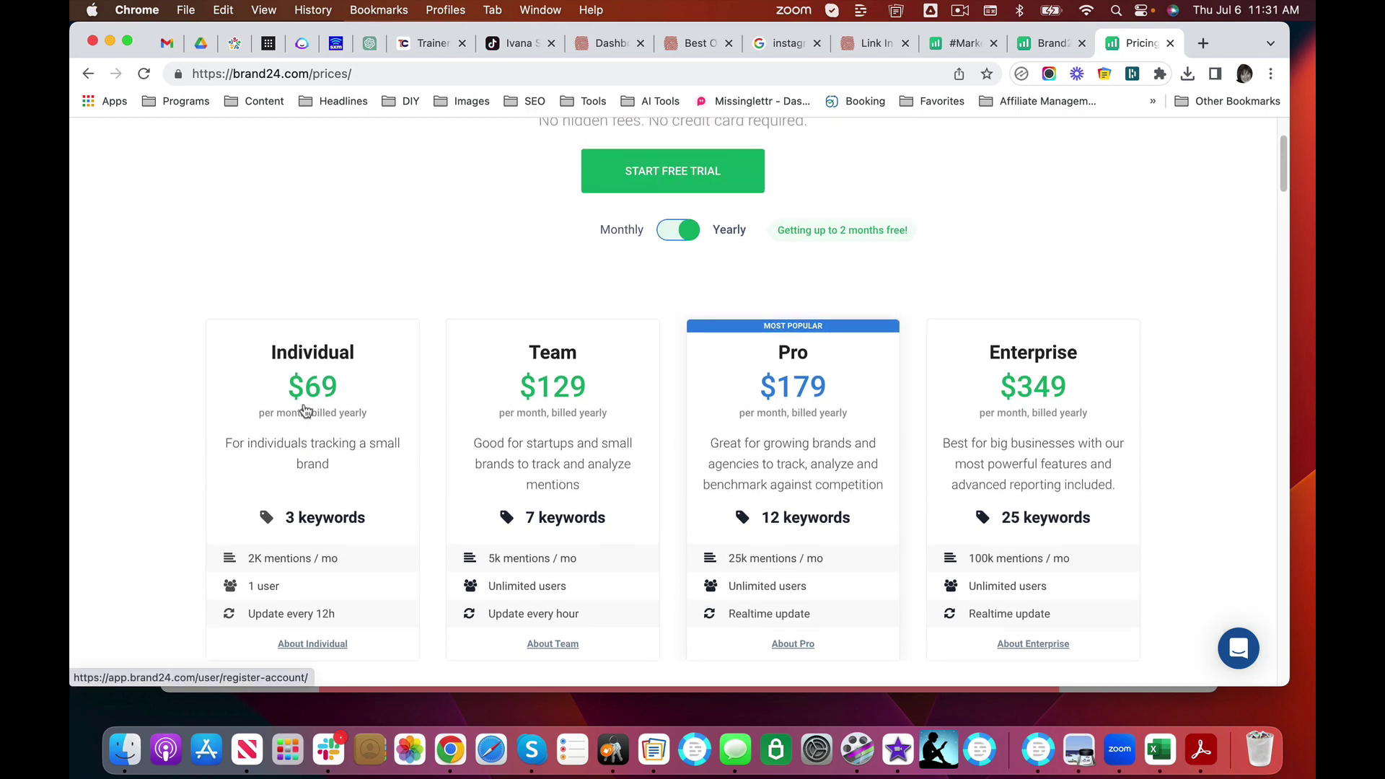
pyautogui.scroll(4, 304, 410)
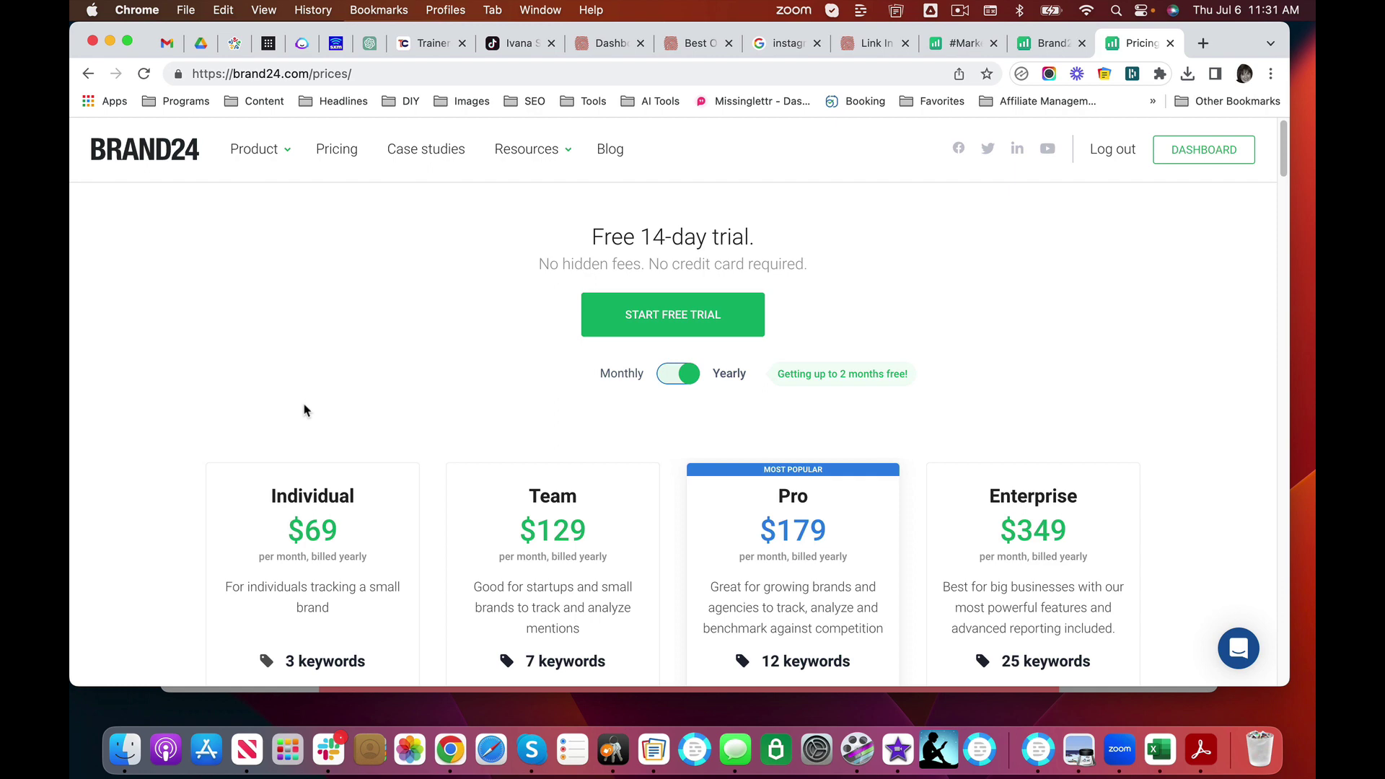
pyautogui.scroll(-8, 1013, 377)
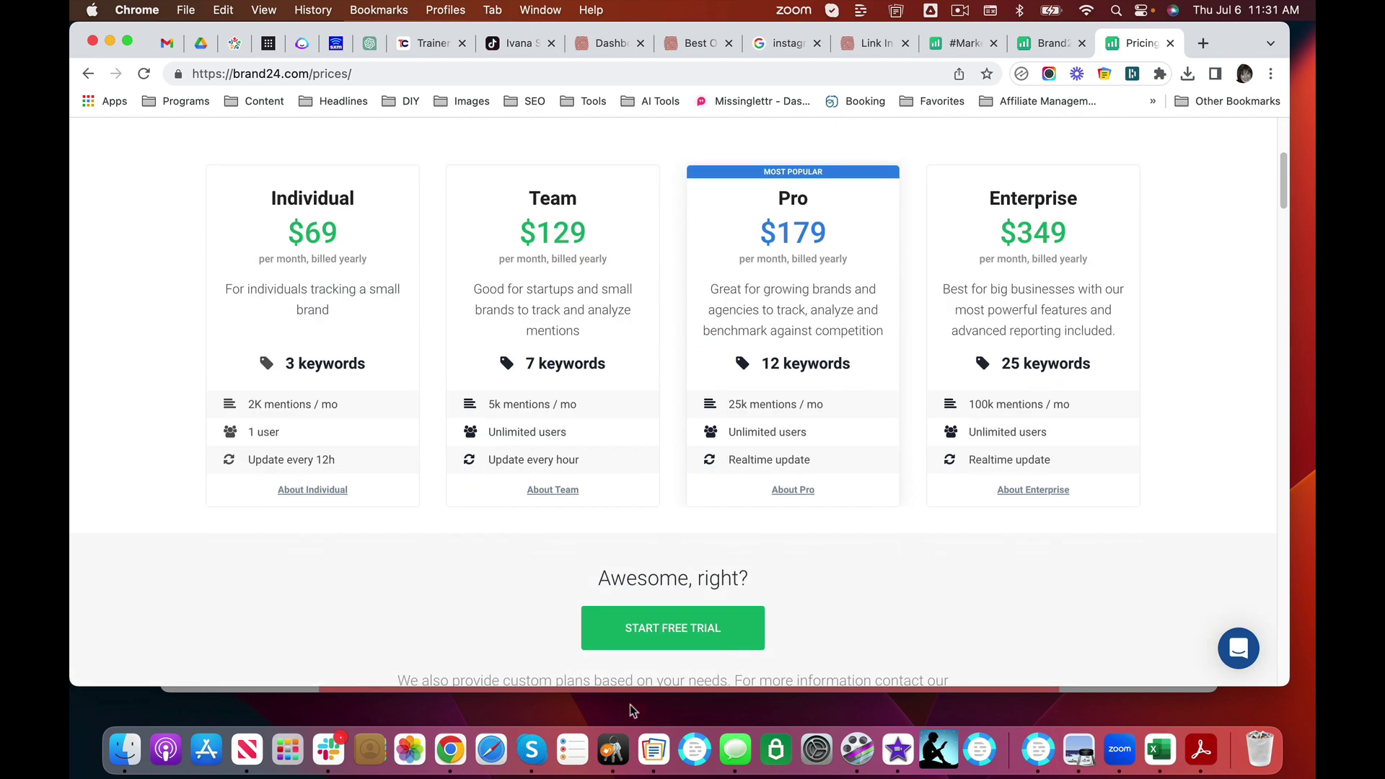
pyautogui.scroll(-7, 958, 586)
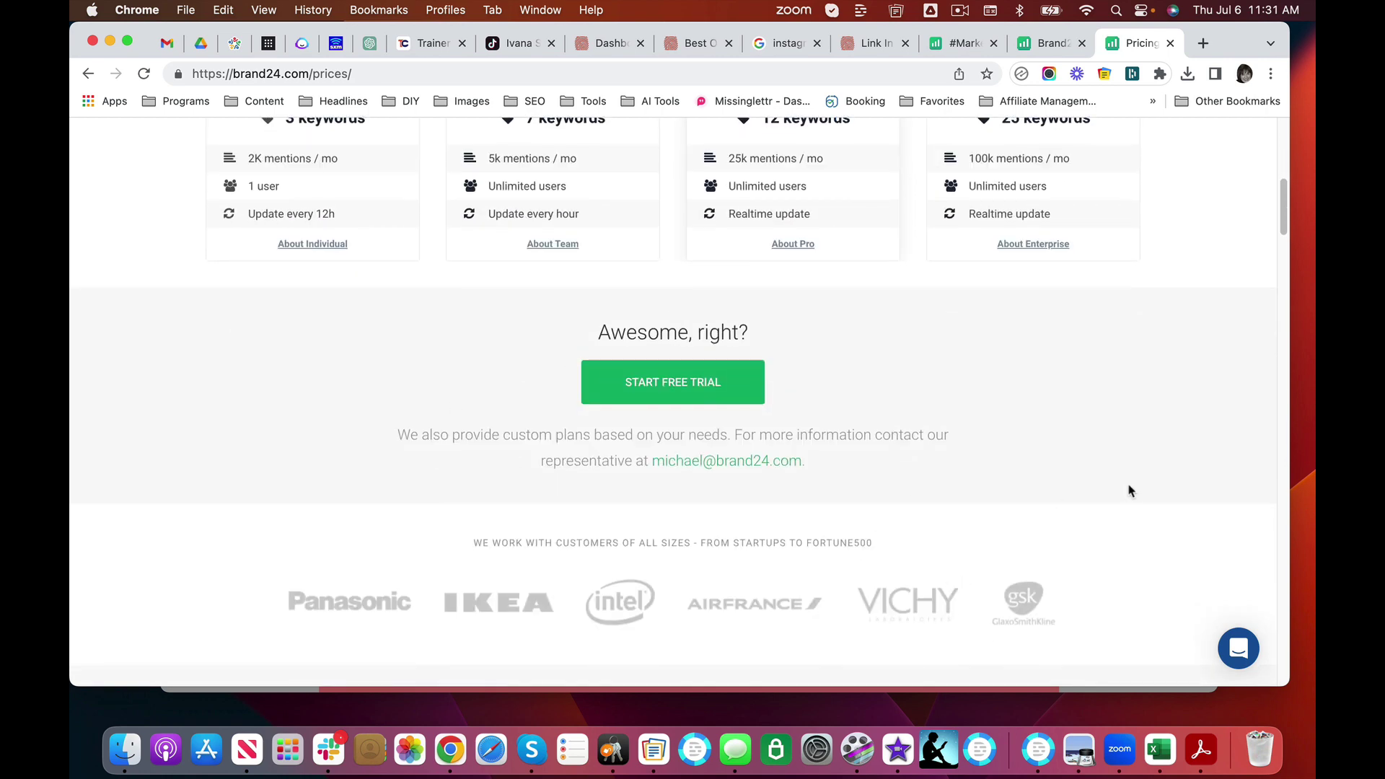